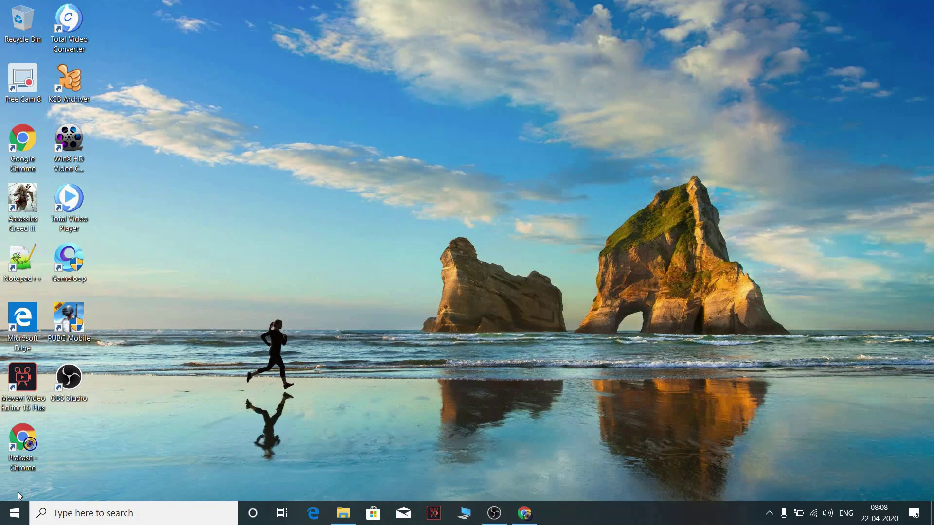
Step: Switch to Chrome, search the web for obs studio in a new tab, and open the official obsproject.com site
click(525, 514)
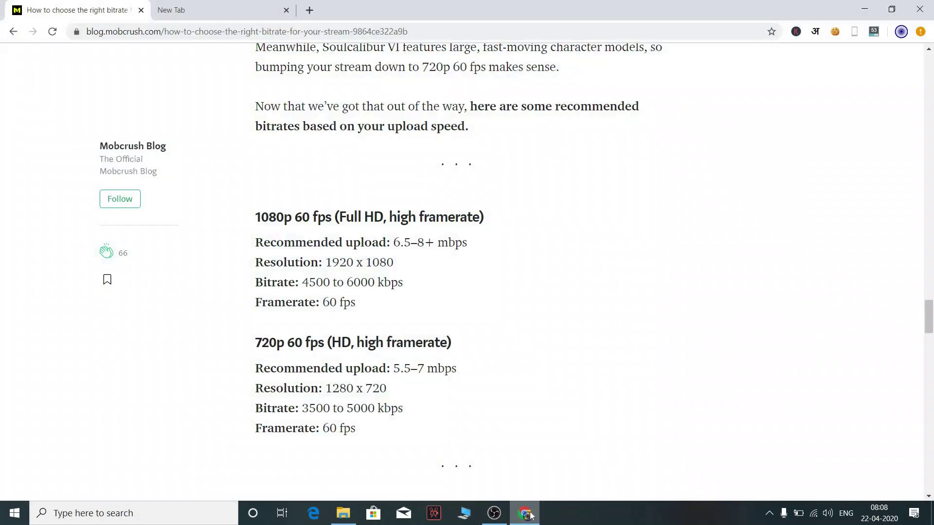
click(171, 9)
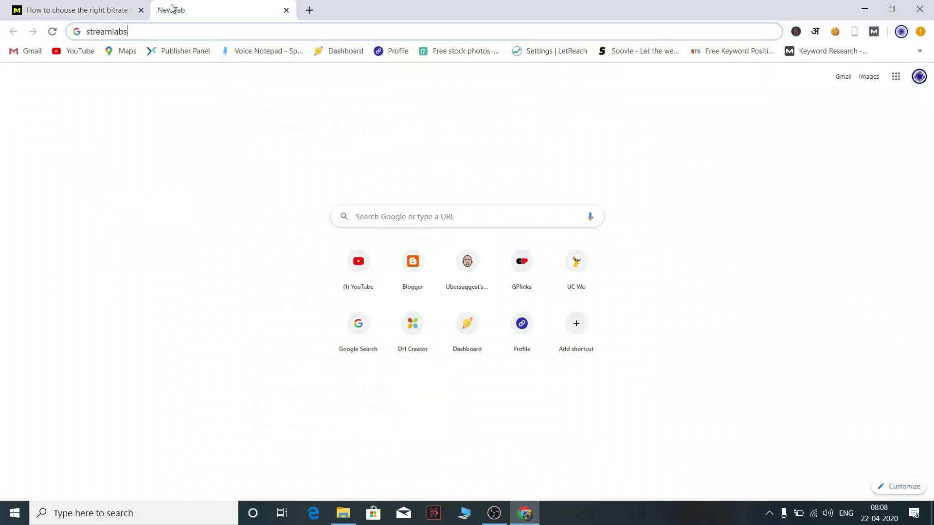
click(306, 10)
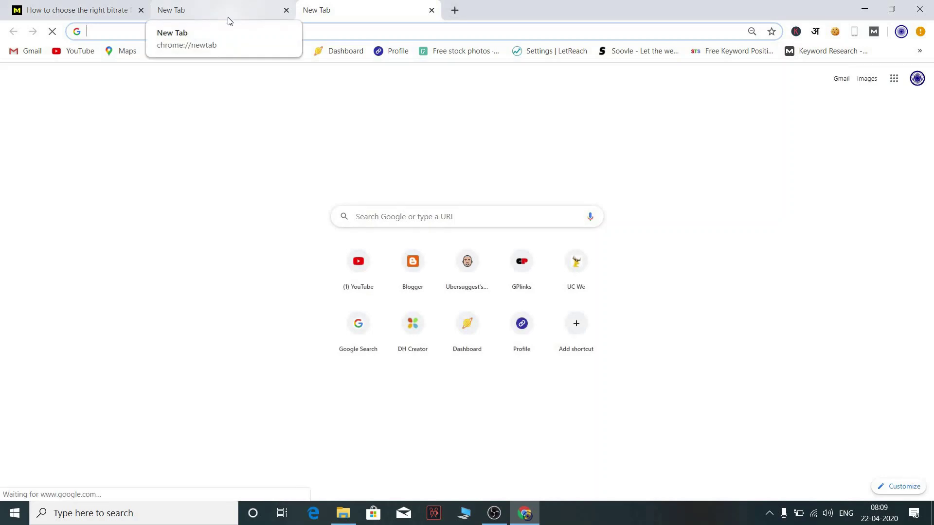
text(obs)
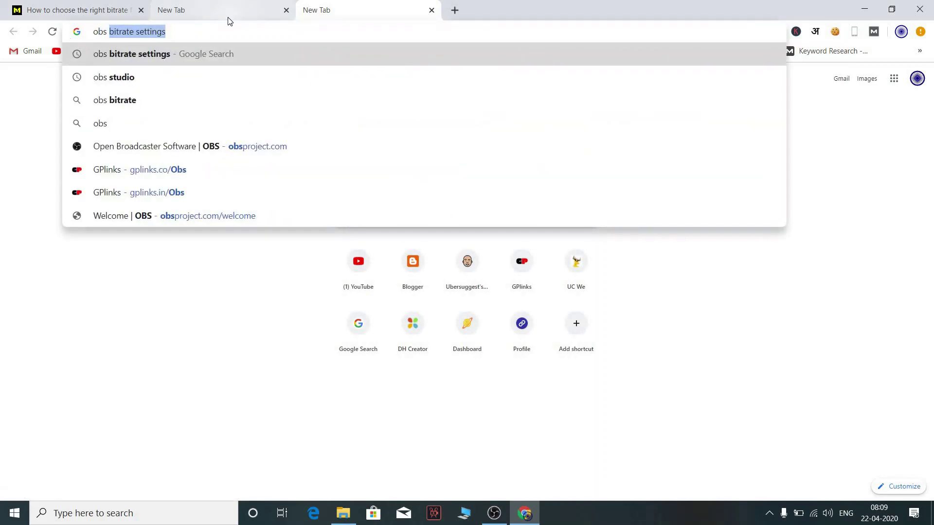
text( studd)
key(BackSpace)
text(io)
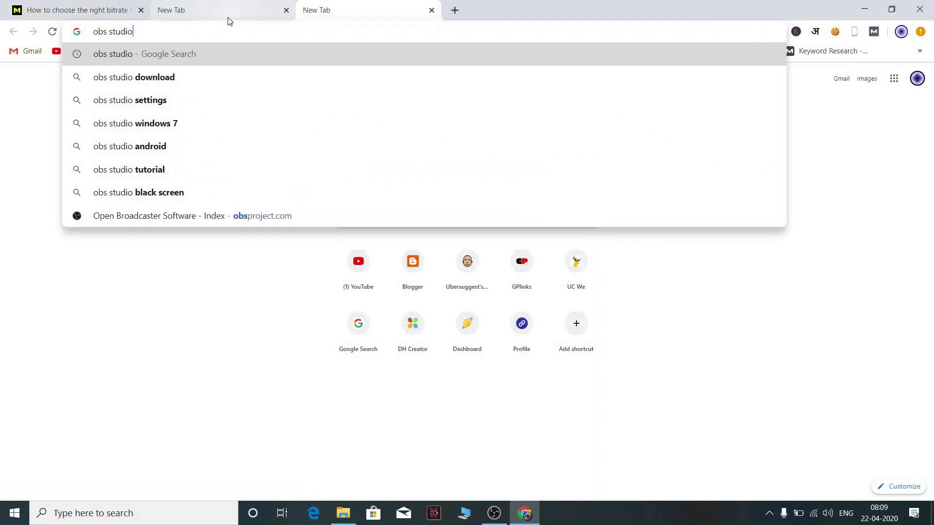
key(Return)
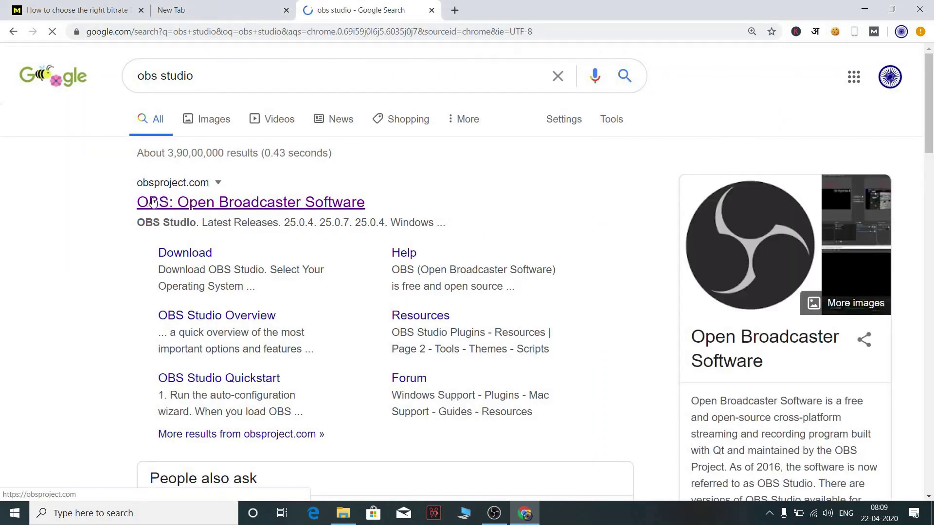
click(151, 203)
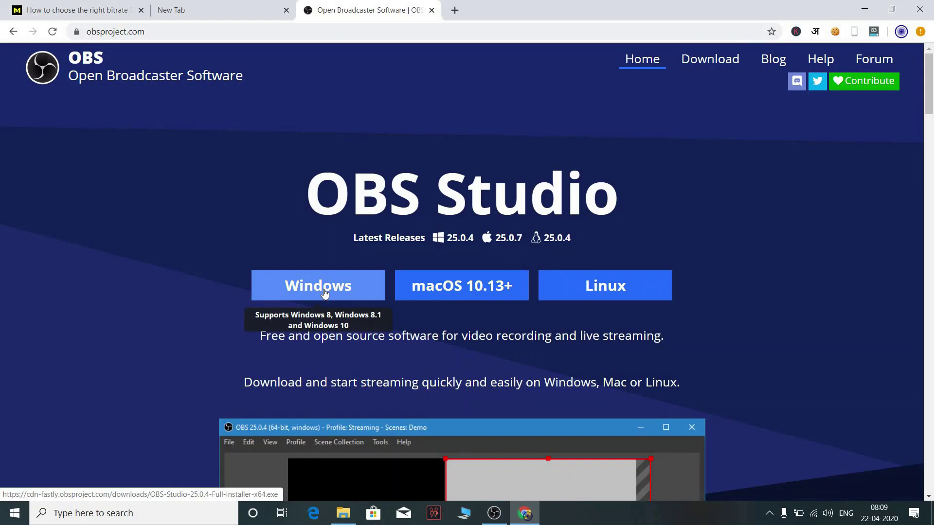
scroll(229, 342, down, 4)
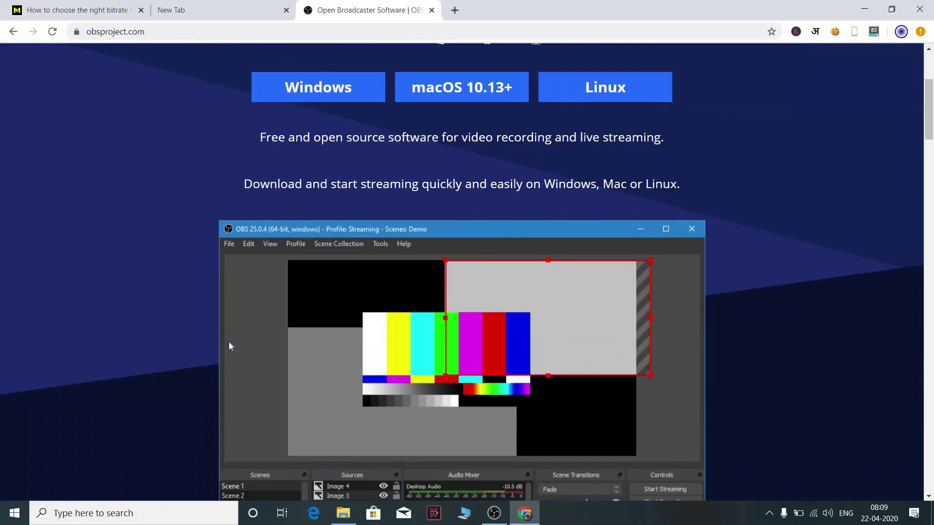
scroll(229, 343, up, 4)
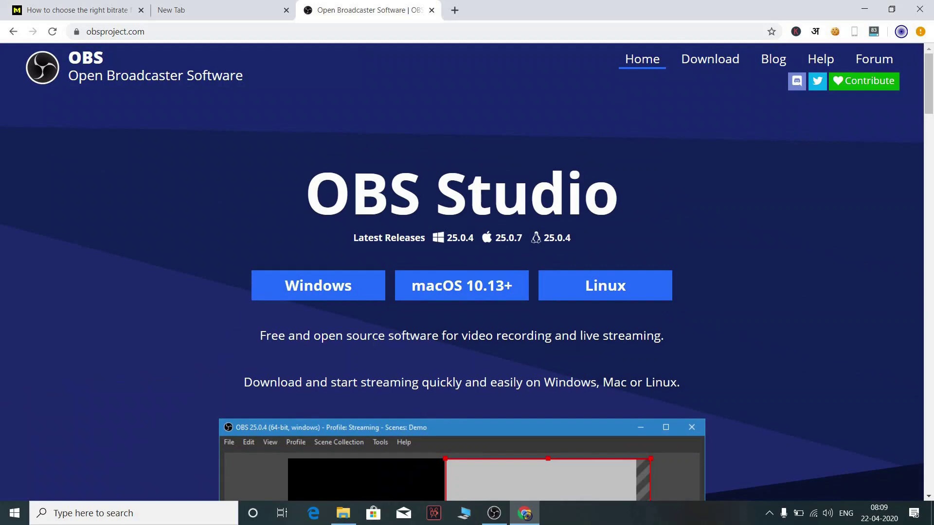
Step: Look at the OBS-Studio-25.0.4 full installer in the Downloads folder, and minimise the open windows to reach the desktop
click(344, 514)
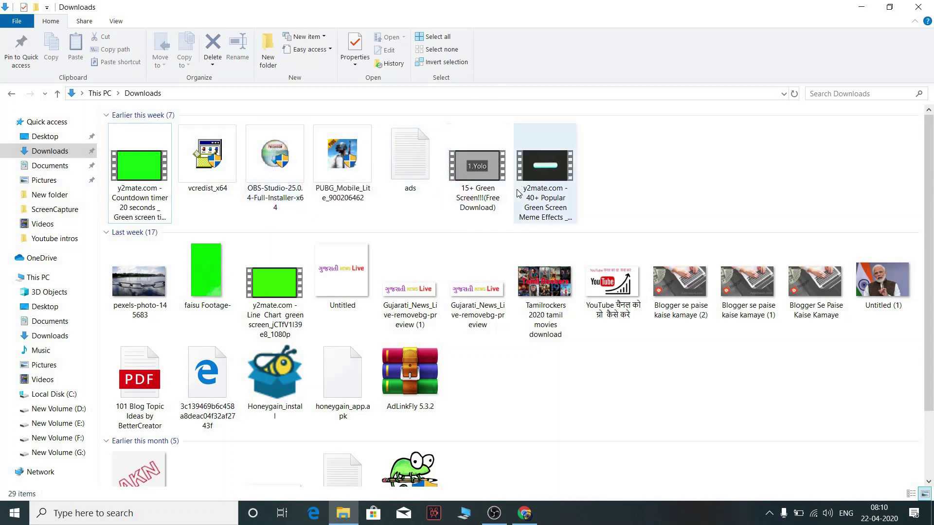
click(855, 7)
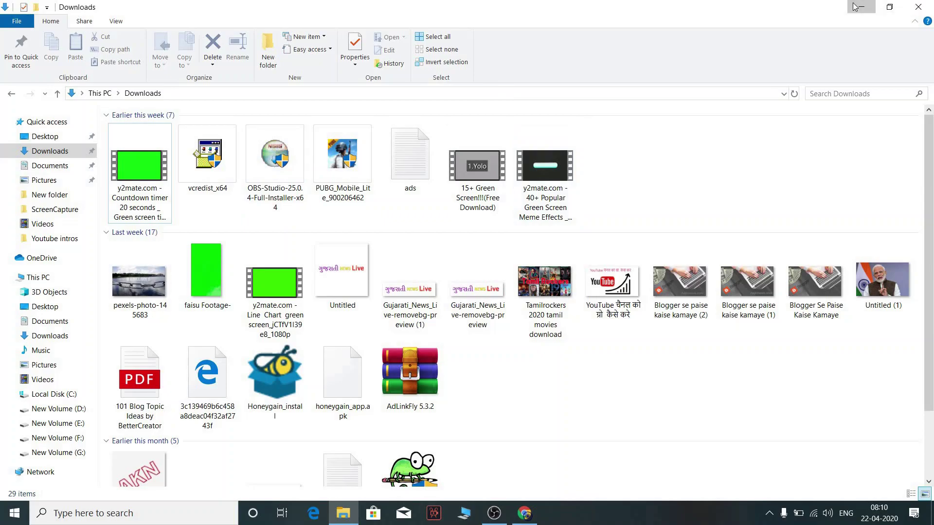
click(855, 7)
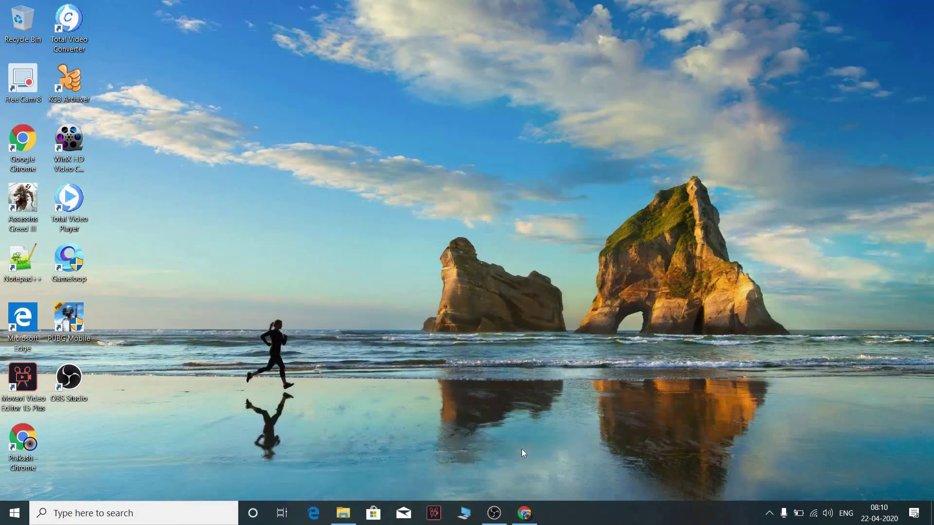
Step: Switch to OBS Studio and rename the Welcome scene as Scenes
mouse_move(492, 509)
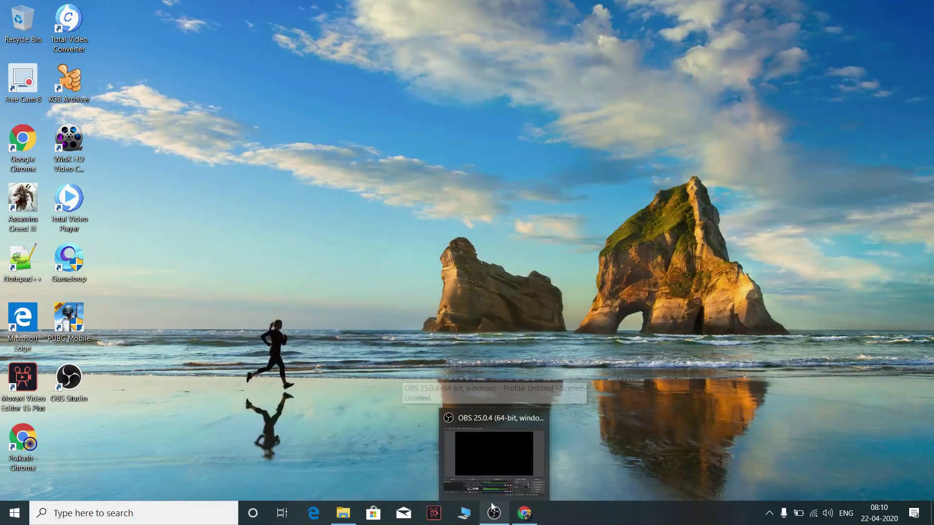
click(489, 515)
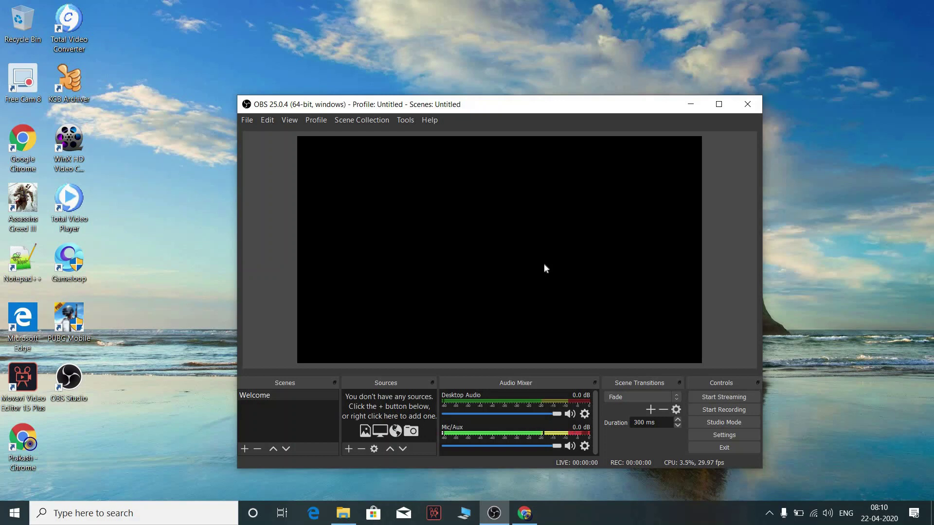
right_click(300, 401)
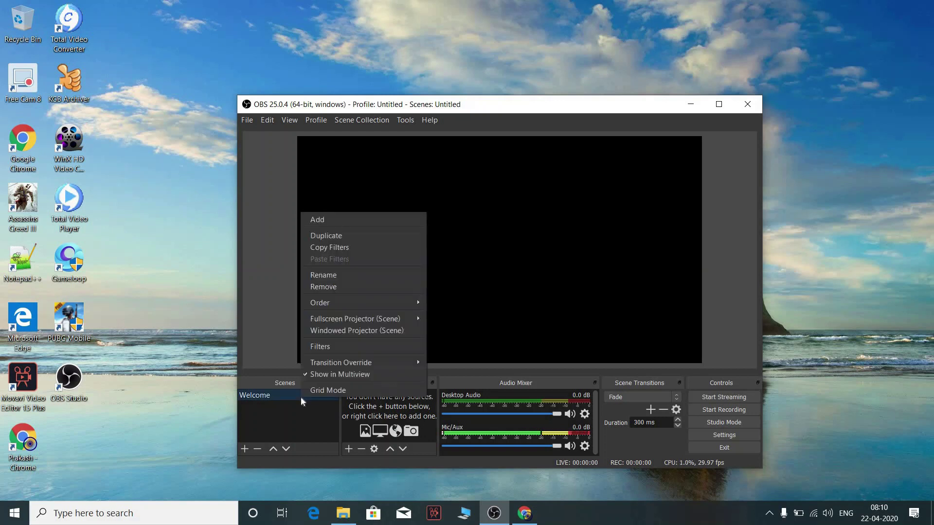
click(337, 275)
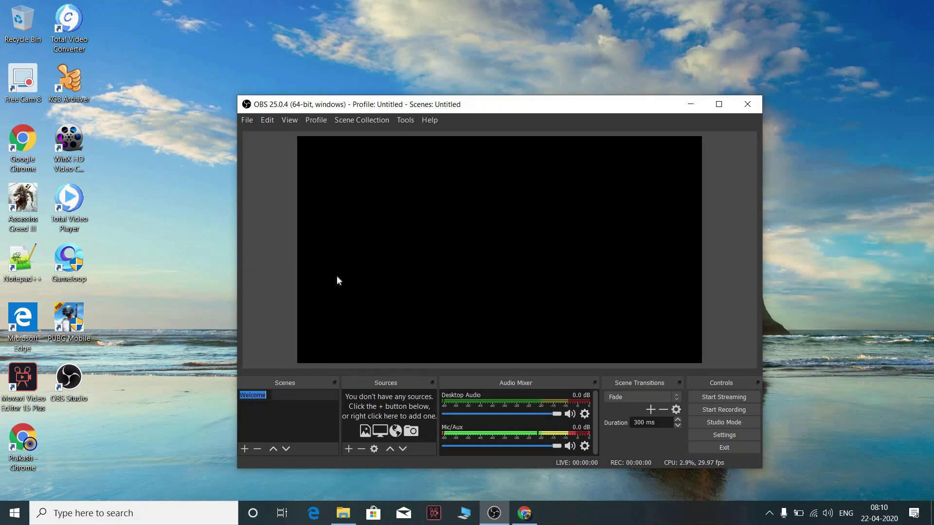
text(Scenes)
key(Return)
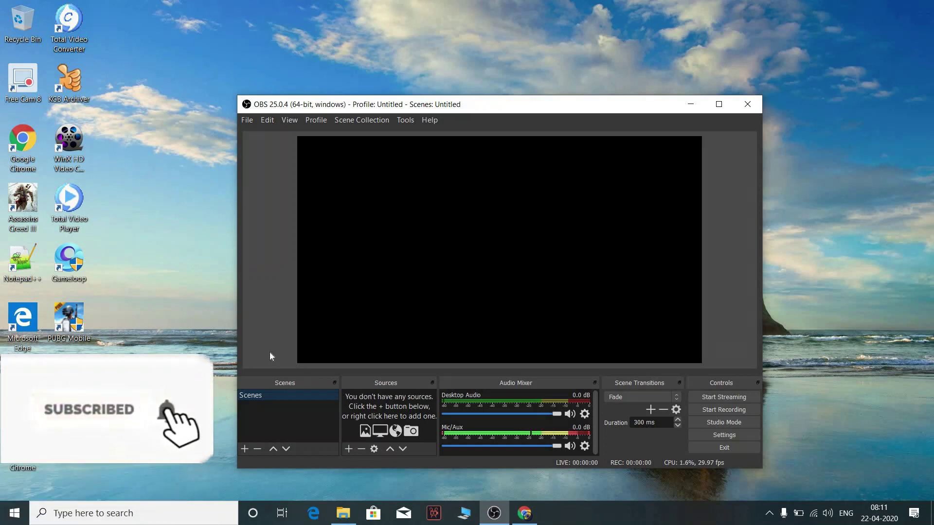
Step: In the stream settings, choose YouTube / YouTube Gaming as the service and Primary YouTube ingest server as the server
click(717, 436)
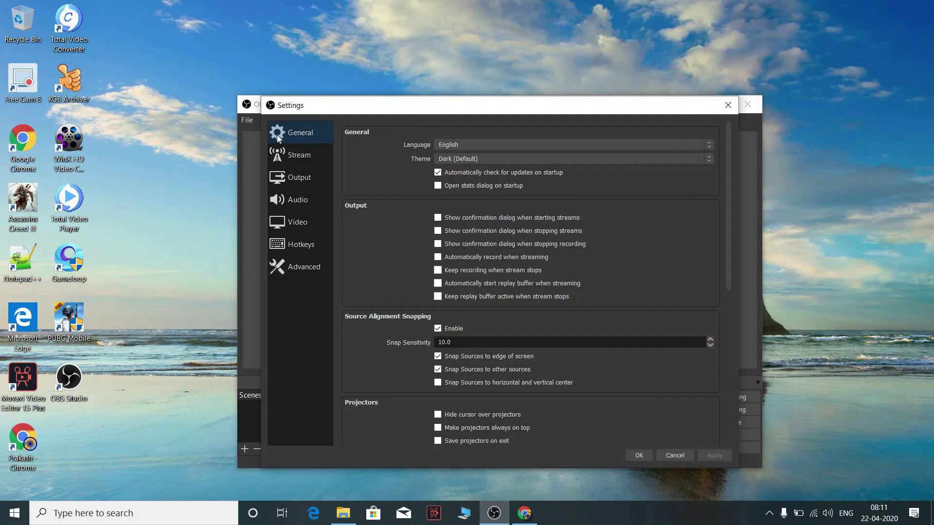
click(301, 156)
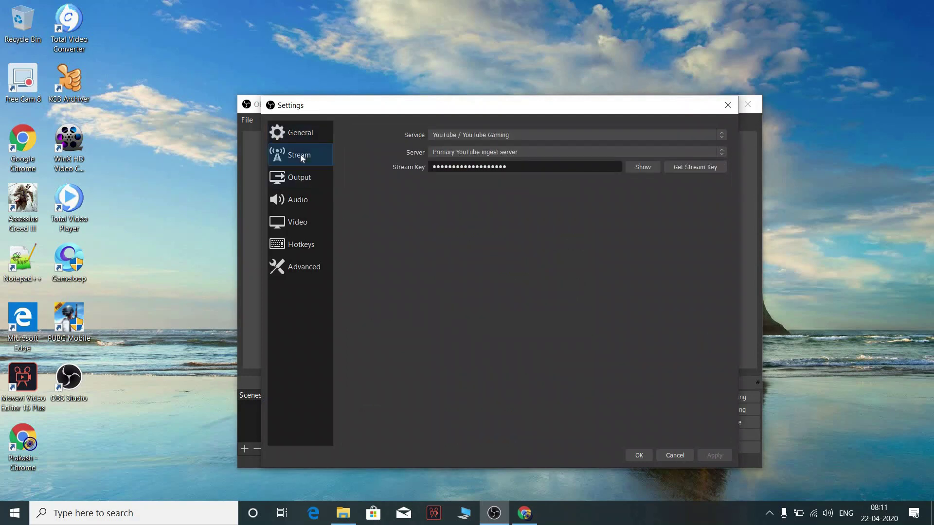
click(477, 134)
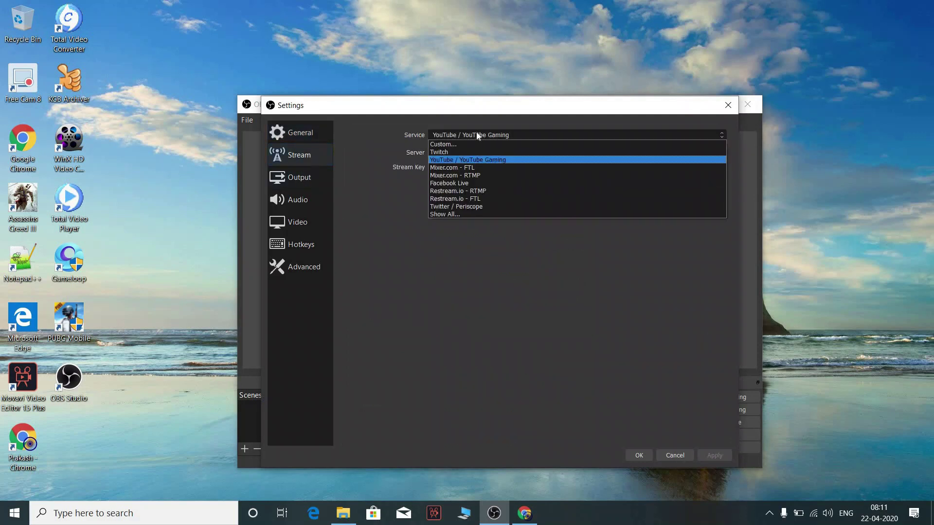
click(454, 160)
click(456, 155)
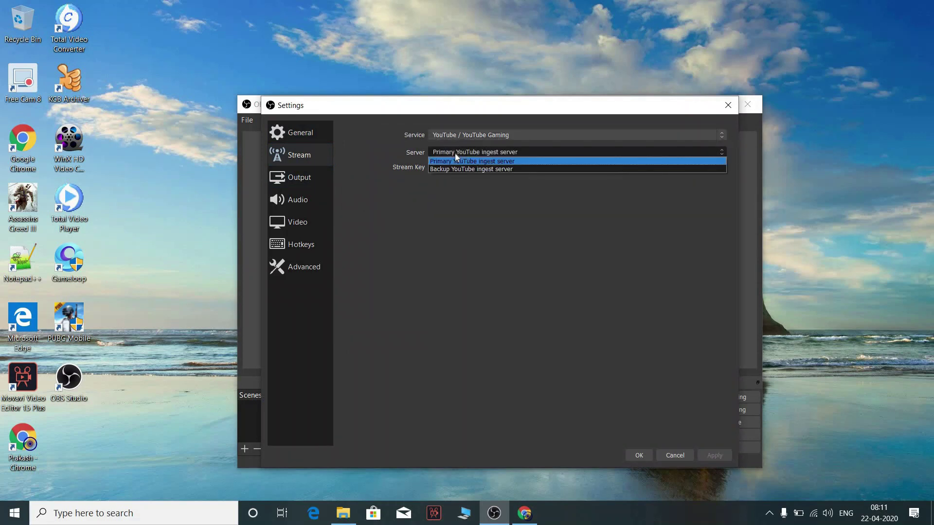
click(454, 160)
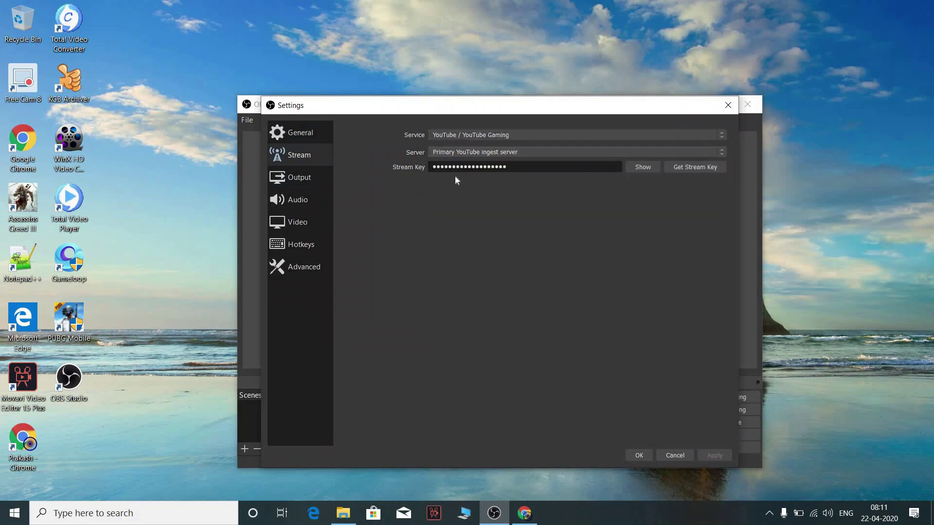
drag(432, 167, 509, 167)
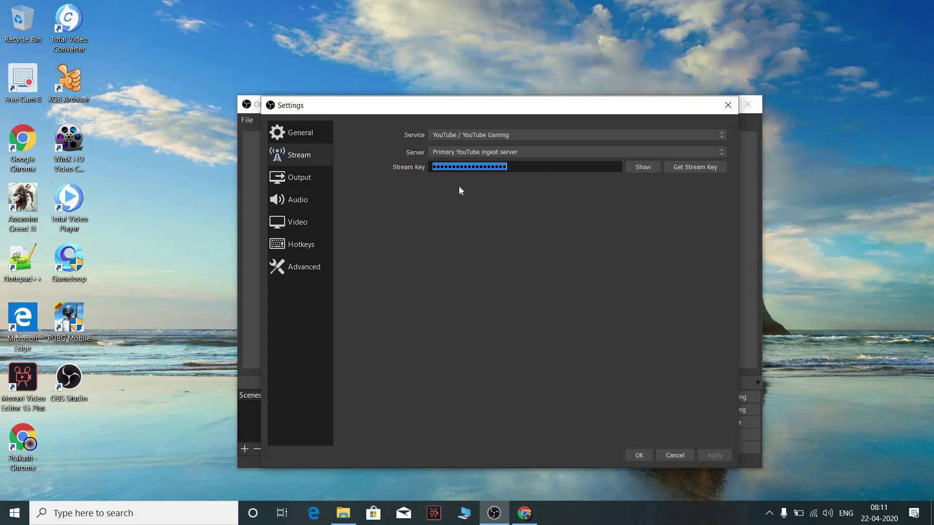
click(465, 167)
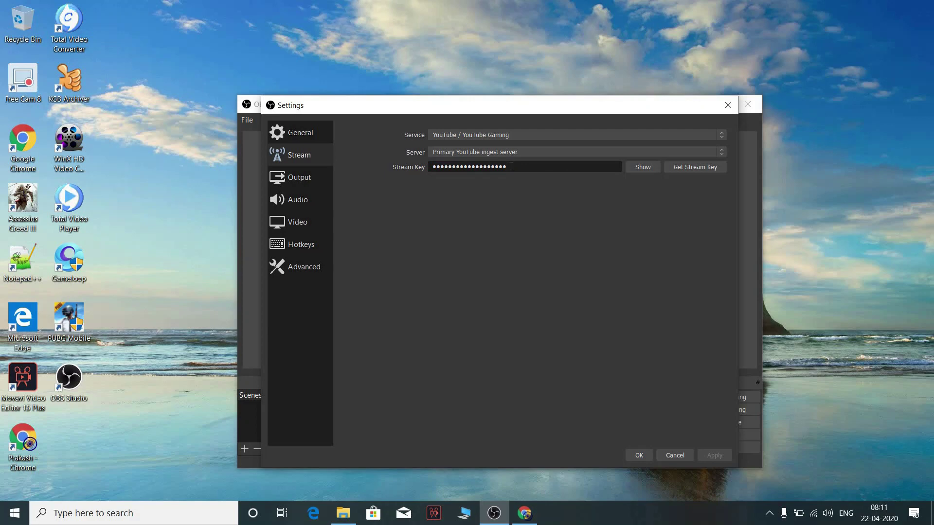
Step: Switch to Chrome, open youtube.com in a new tab, and go to the channel's YouTube Studio dashboard
click(524, 513)
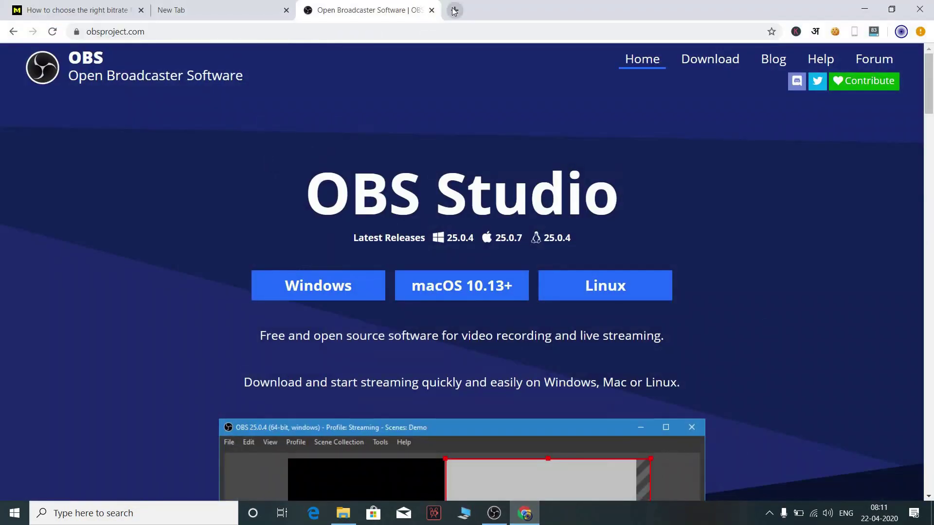
click(453, 10)
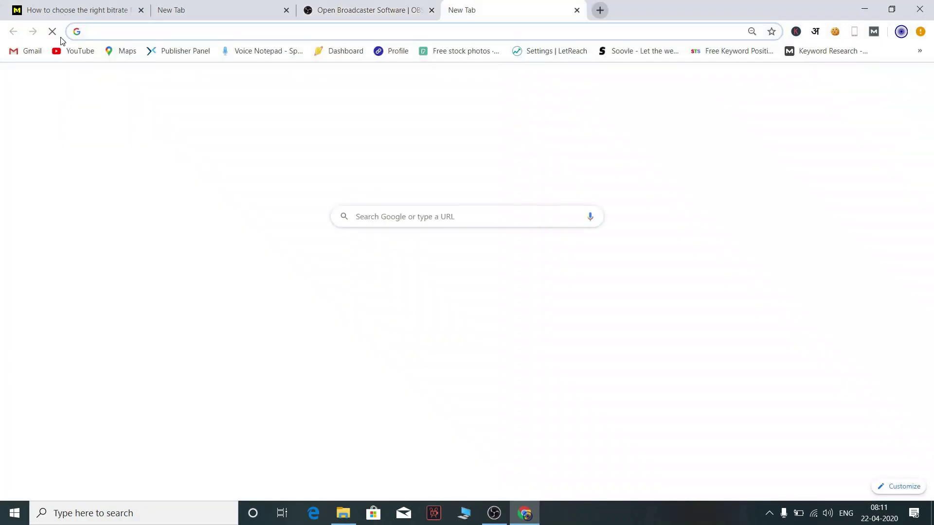
text(y)
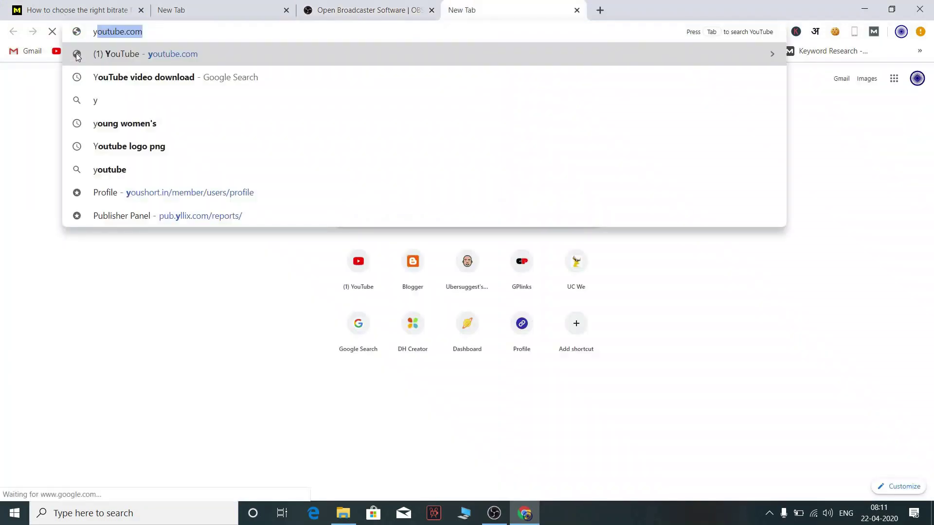
click(77, 56)
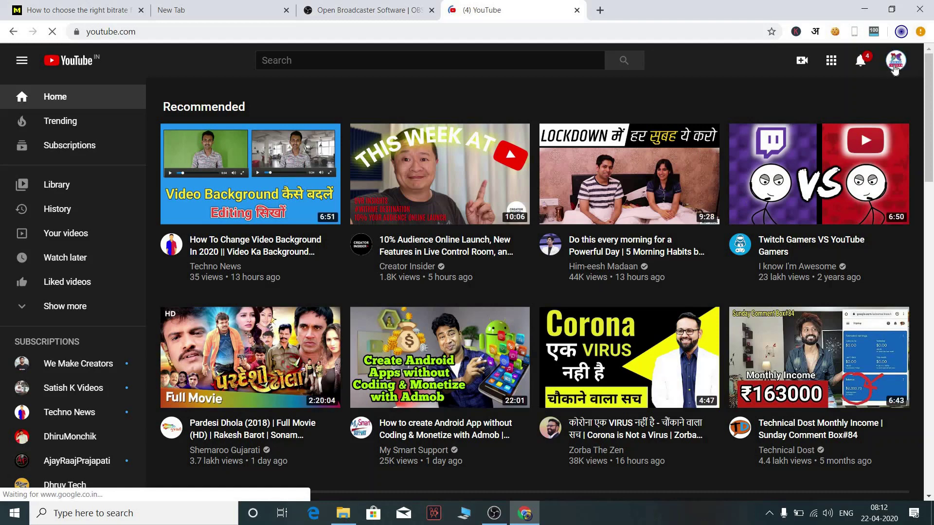
click(896, 63)
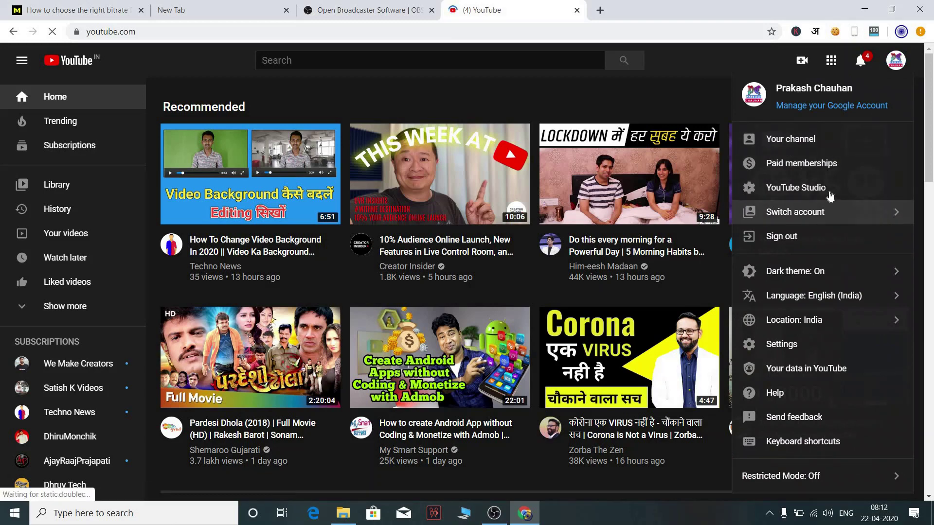
click(810, 194)
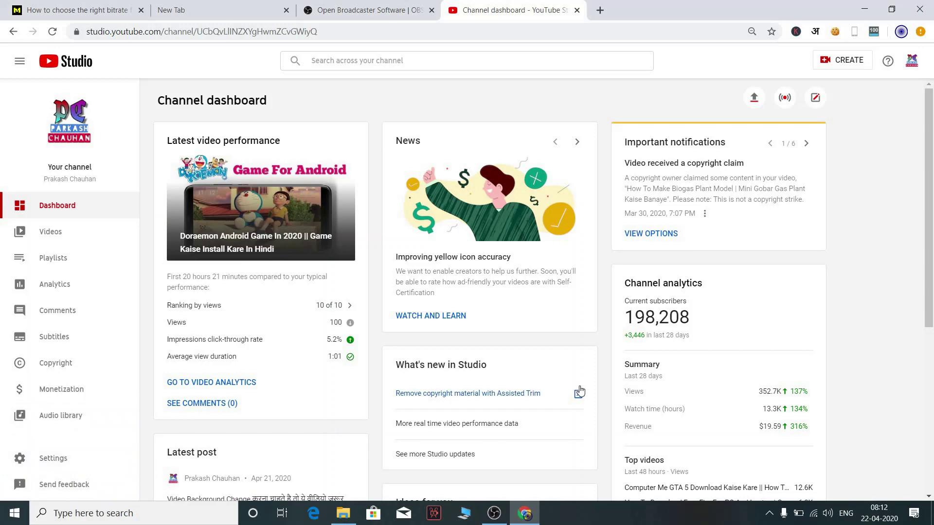
Step: Go to the live streaming section from the channel dashboard and open the Stream Now Classic live dashboard
scroll(579, 387, down, 5)
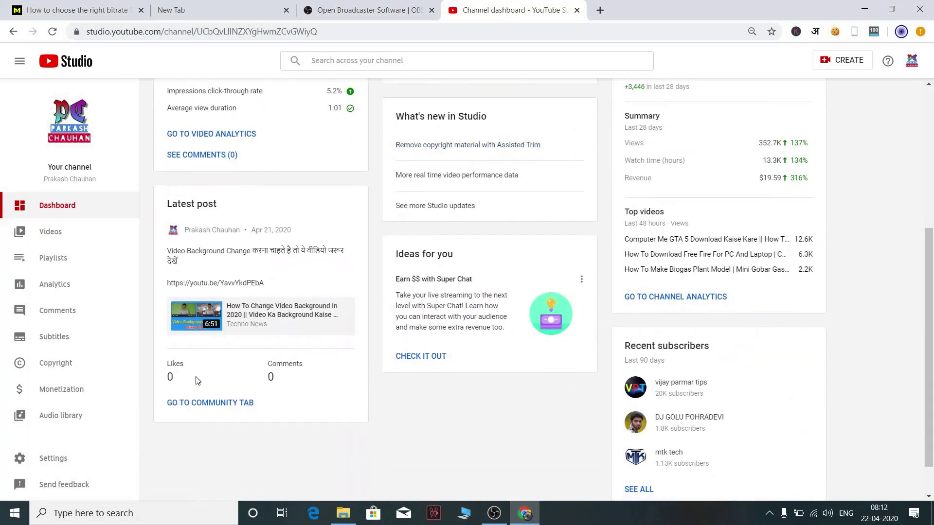
scroll(197, 381, down, 1)
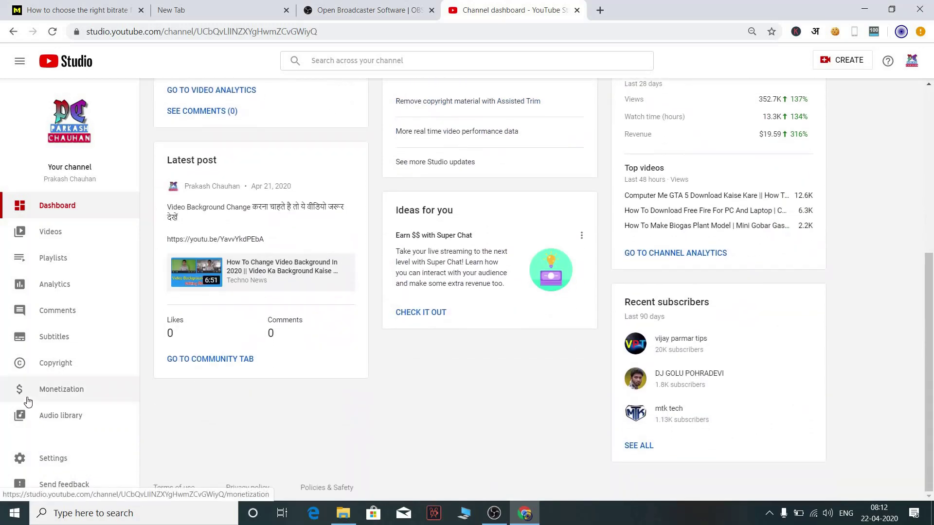
scroll(292, 357, up, 6)
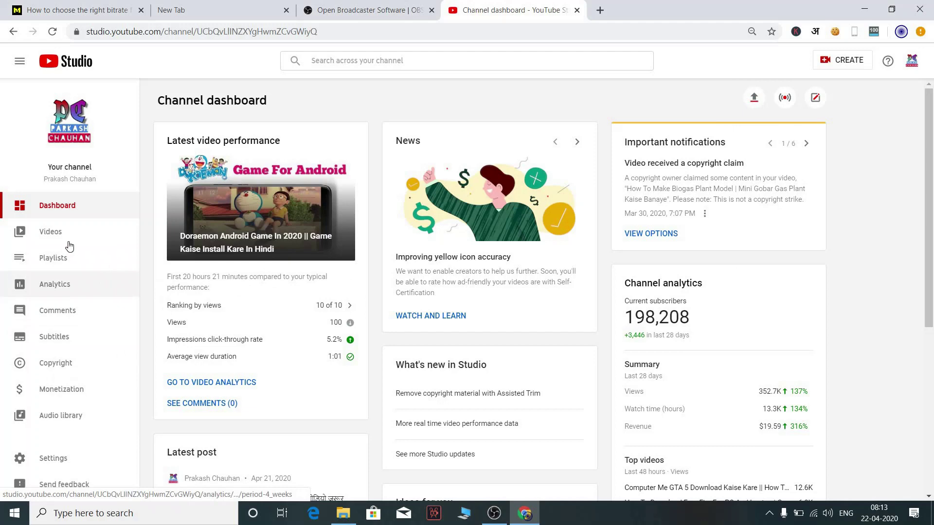
click(787, 98)
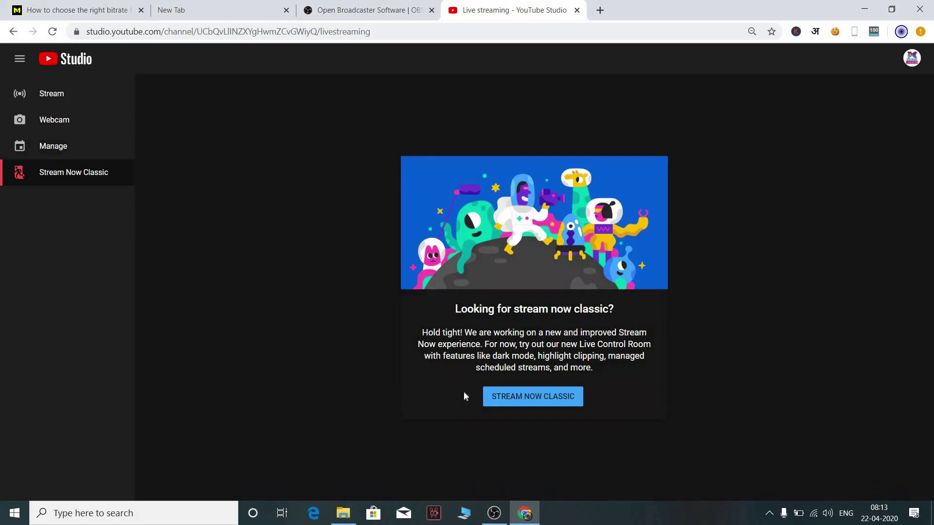
click(501, 398)
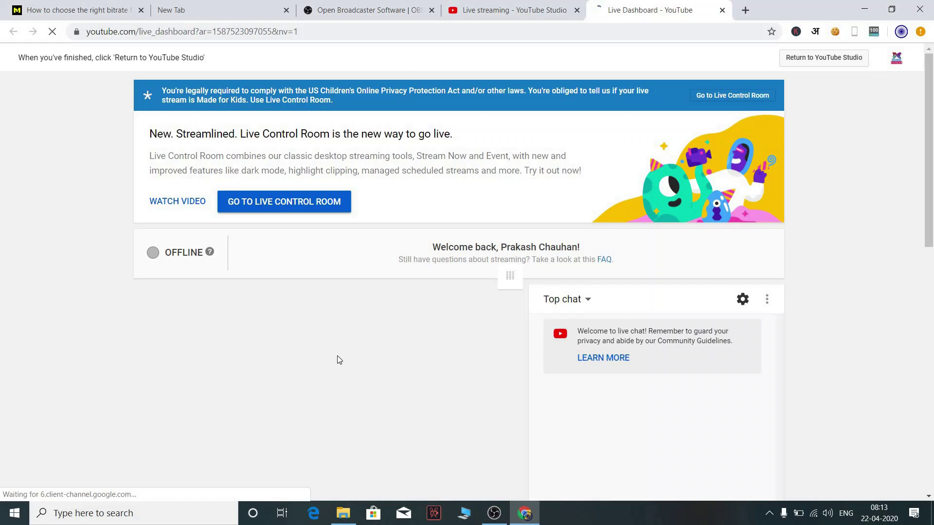
Step: Look through the live dashboard, covering the stream preview, basic info, viewer activity and encoder setup, including the stream title and description
scroll(338, 358, down, 4)
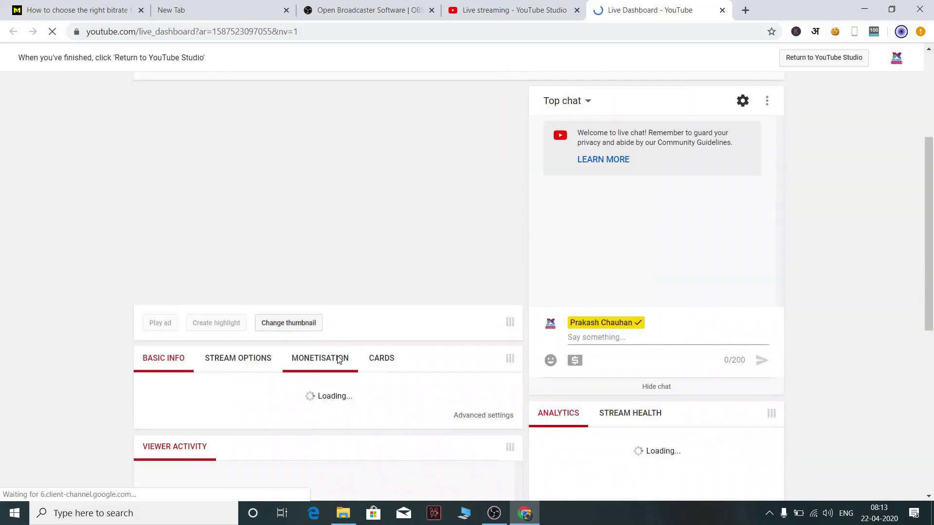
scroll(339, 360, down, 4)
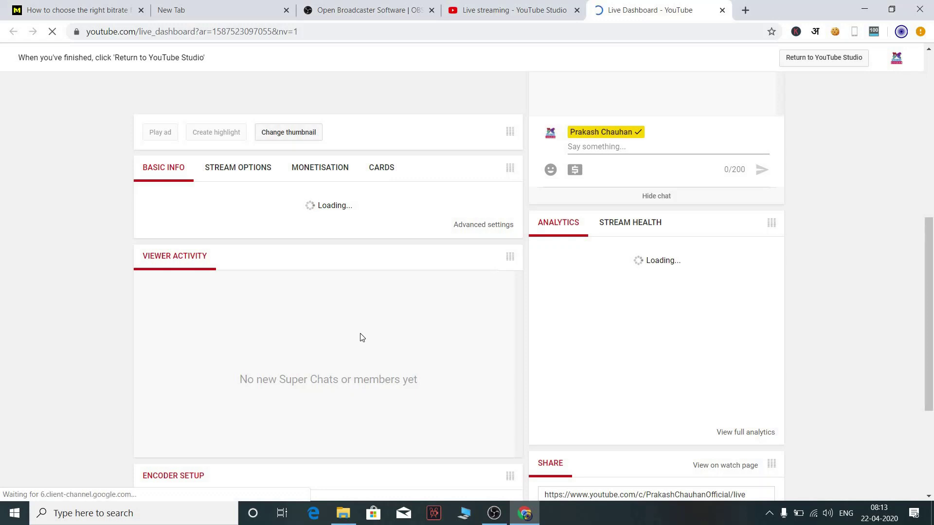
scroll(362, 338, down, 4)
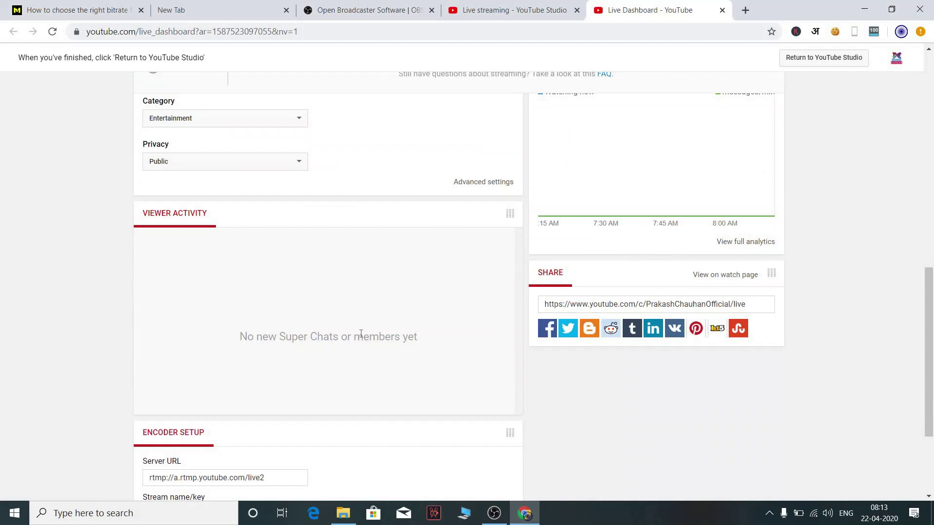
scroll(708, 346, down, 3)
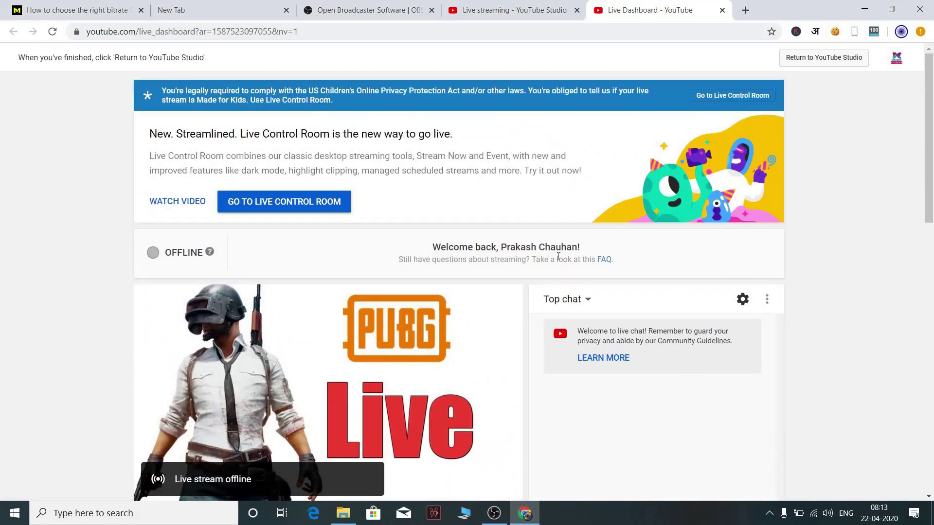
scroll(558, 257, down, 2)
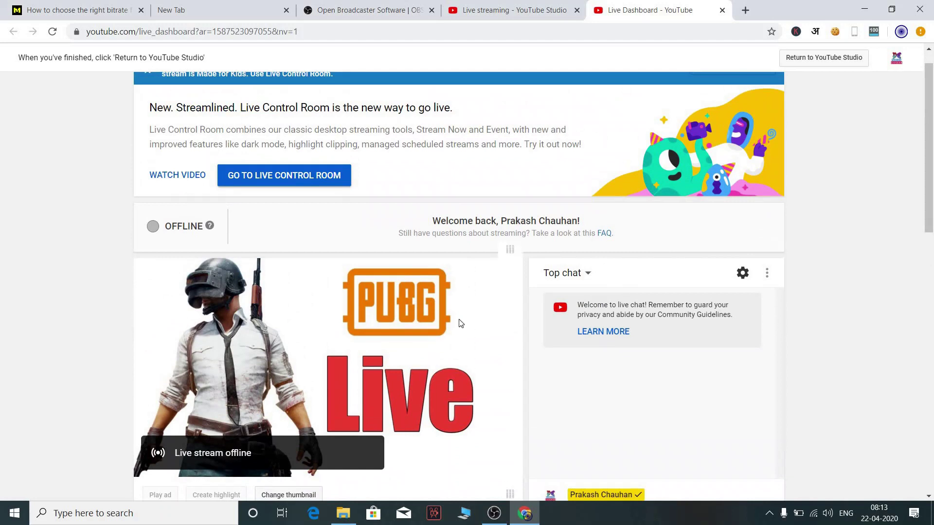
scroll(461, 323, down, 2)
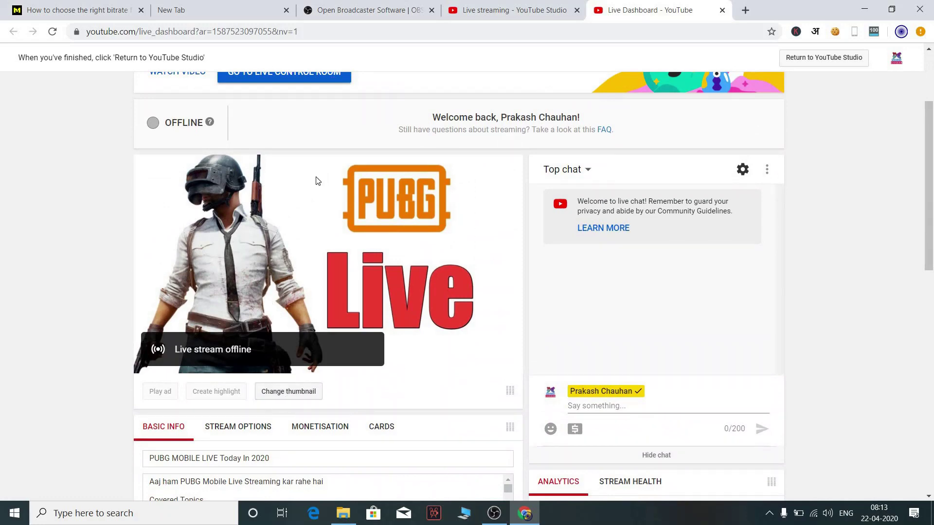
scroll(314, 254, down, 4)
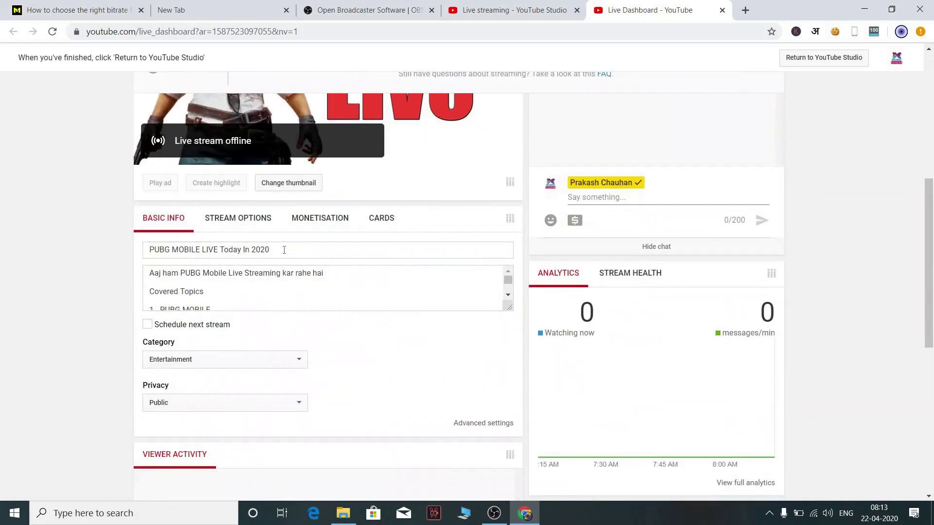
scroll(265, 272, down, 4)
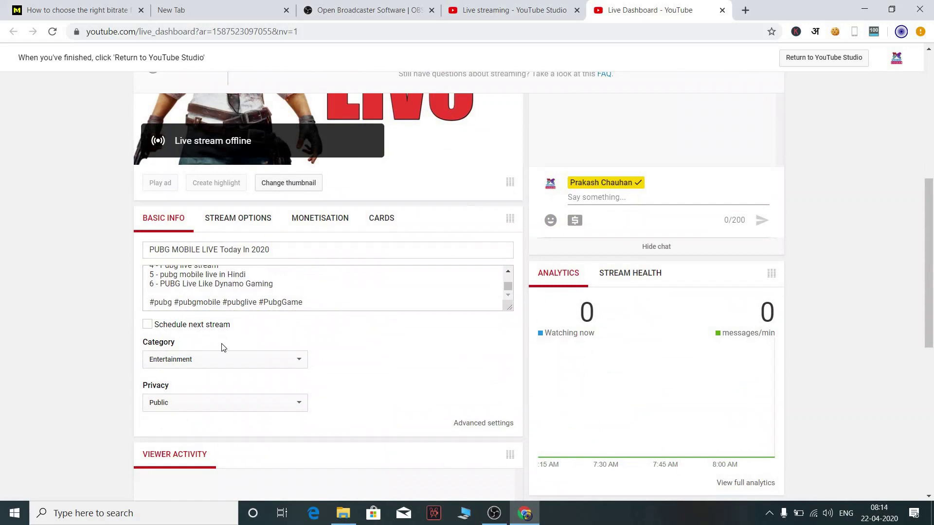
Step: Set the stream's category to Gaming and its privacy to Public in the basic info
click(201, 362)
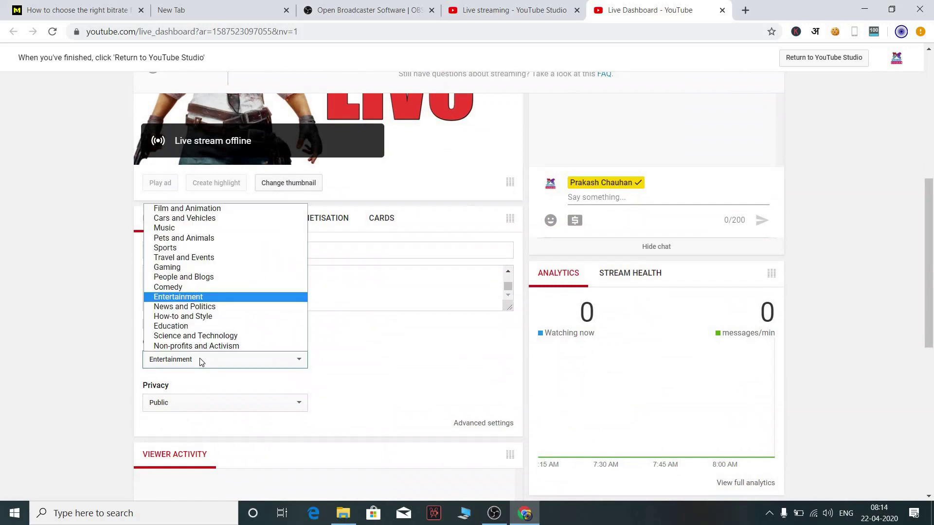
click(195, 267)
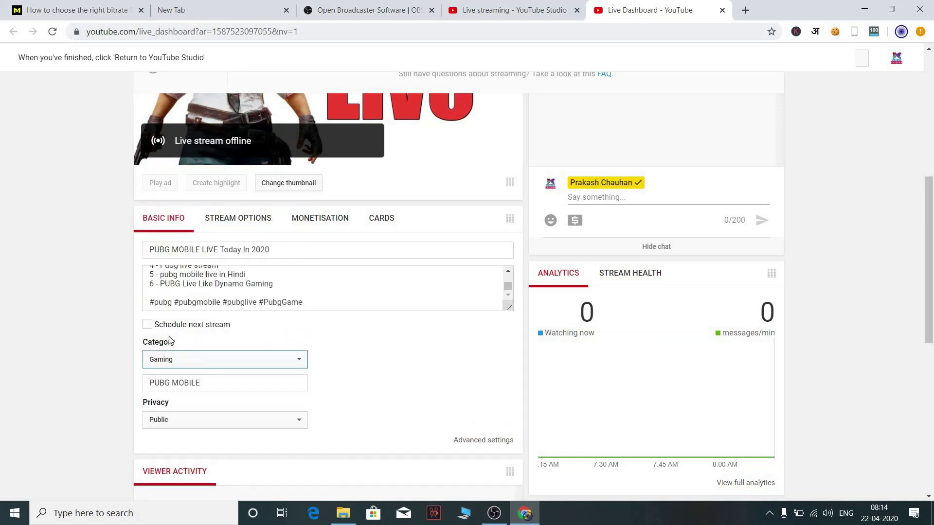
scroll(184, 335, down, 3)
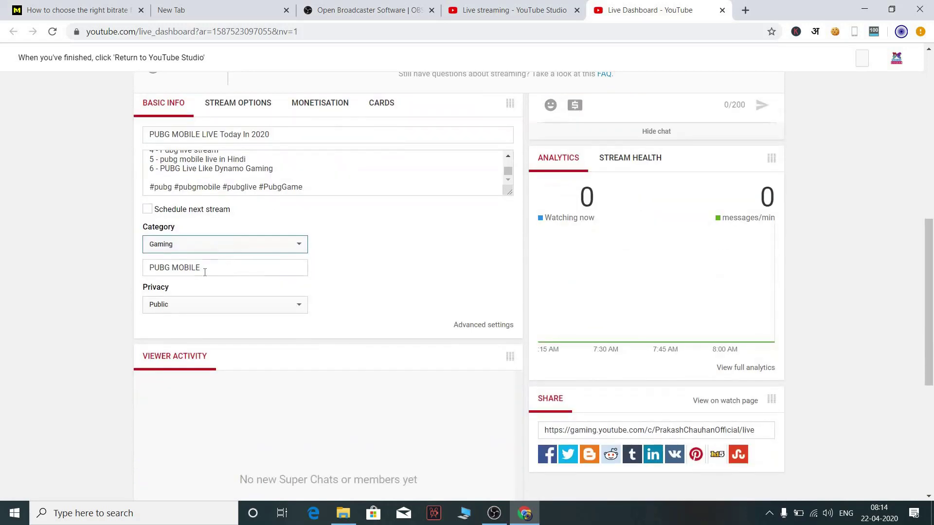
click(162, 311)
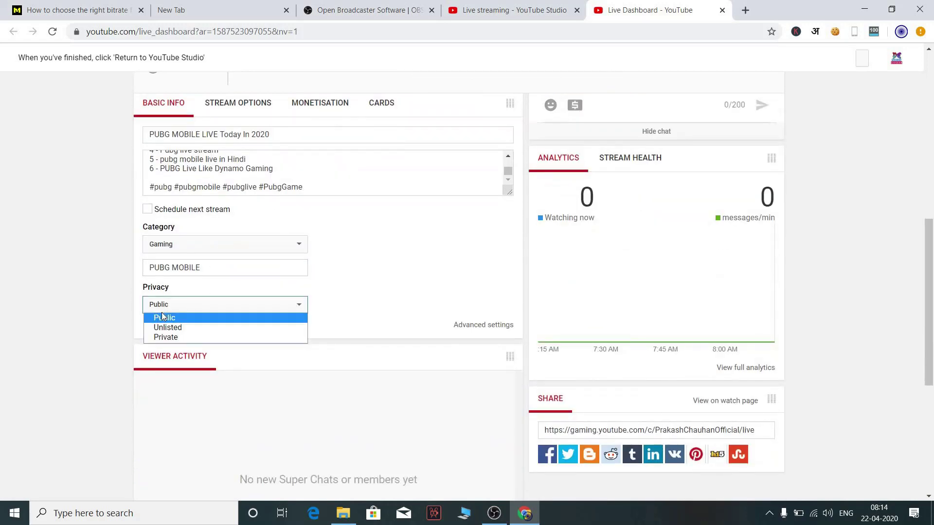
click(165, 318)
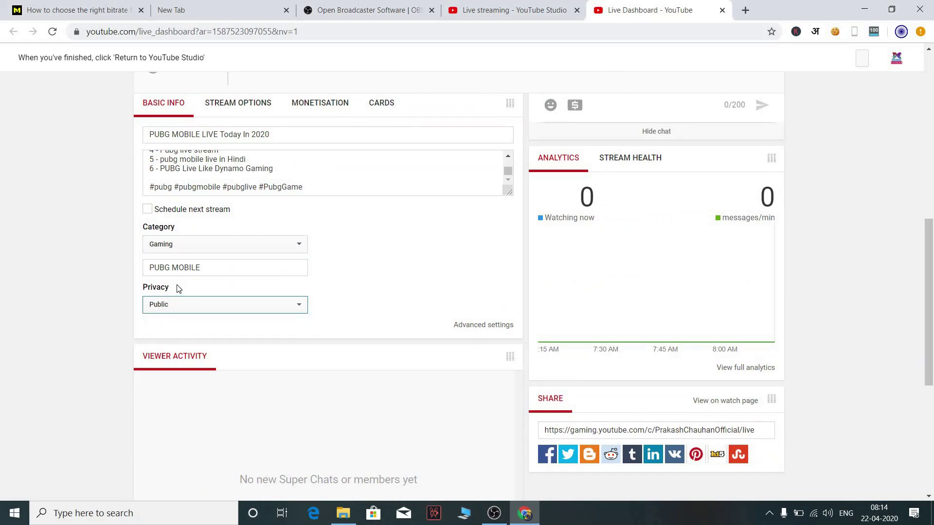
Step: Open the advanced monetisation settings for the stream and review the enabled ad formats
scroll(178, 289, down, 2)
scroll(176, 289, up, 3)
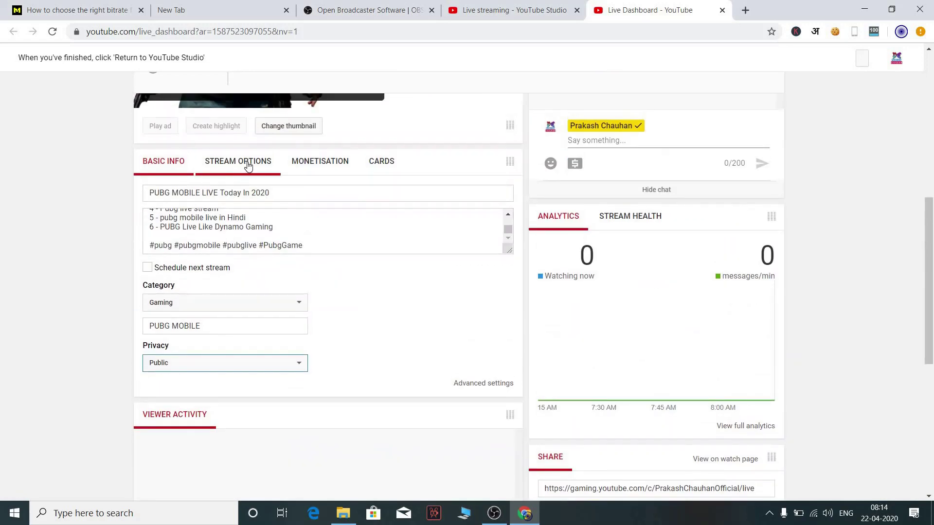
click(307, 163)
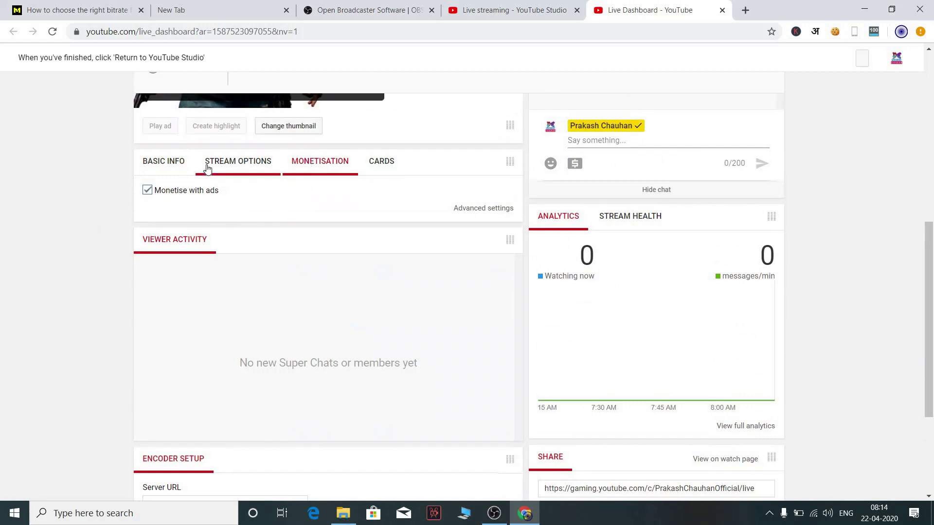
click(485, 214)
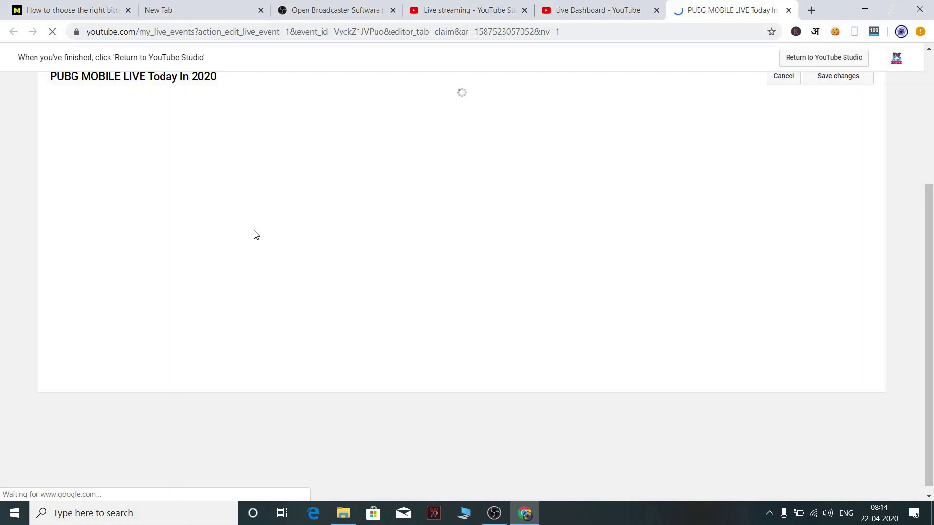
scroll(257, 235, up, 3)
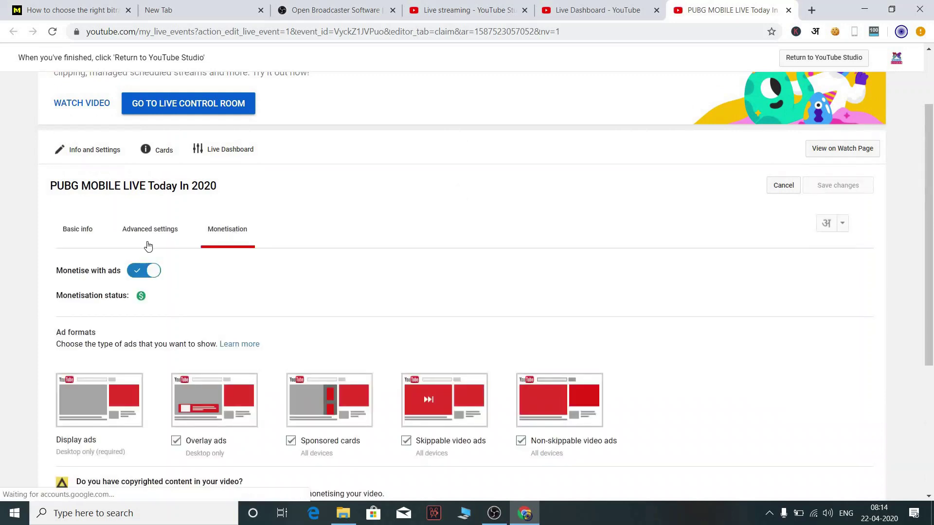
scroll(148, 244, down, 5)
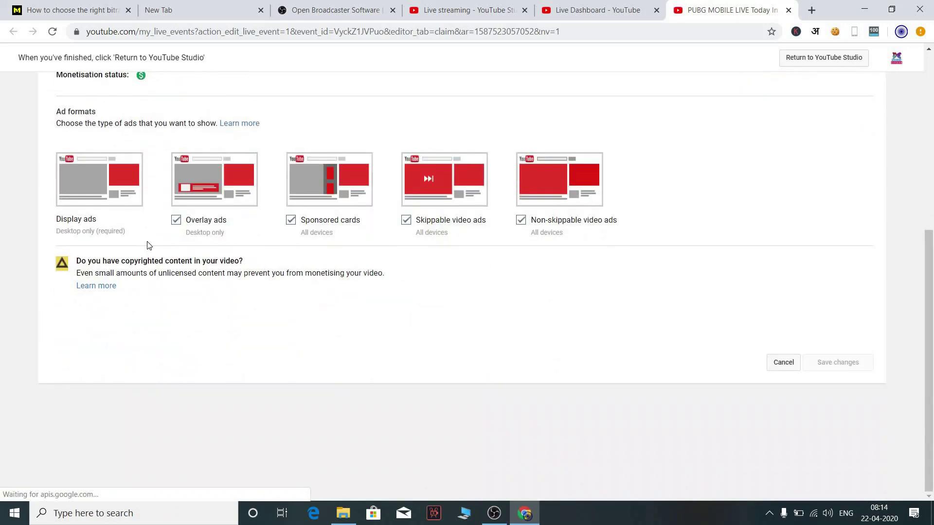
scroll(149, 244, up, 3)
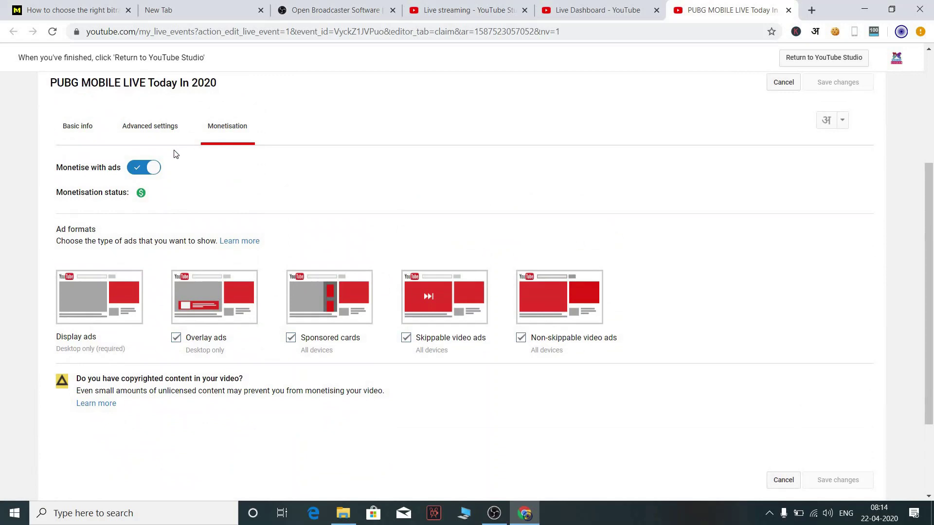
Step: In the stream's advanced settings, set the recording date to 22 April 2020 and the video language to Hindi, and save the changes
click(155, 129)
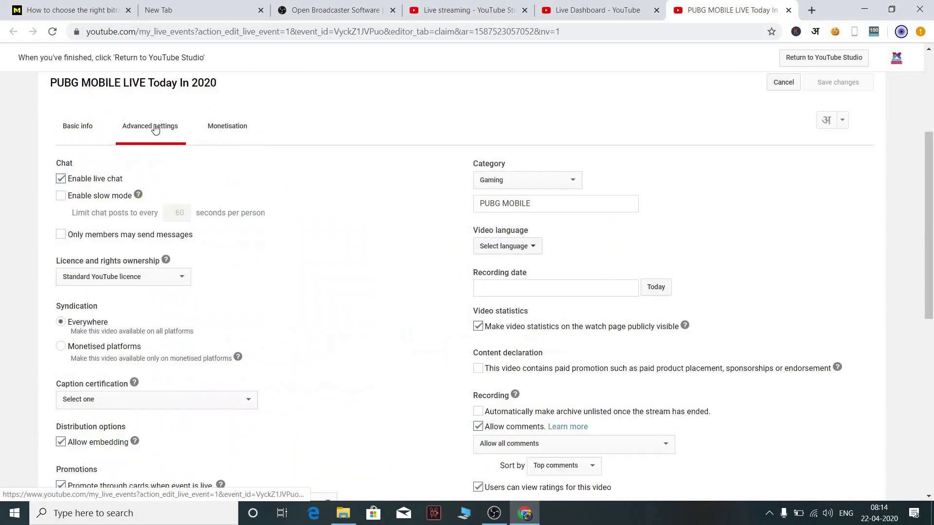
click(655, 289)
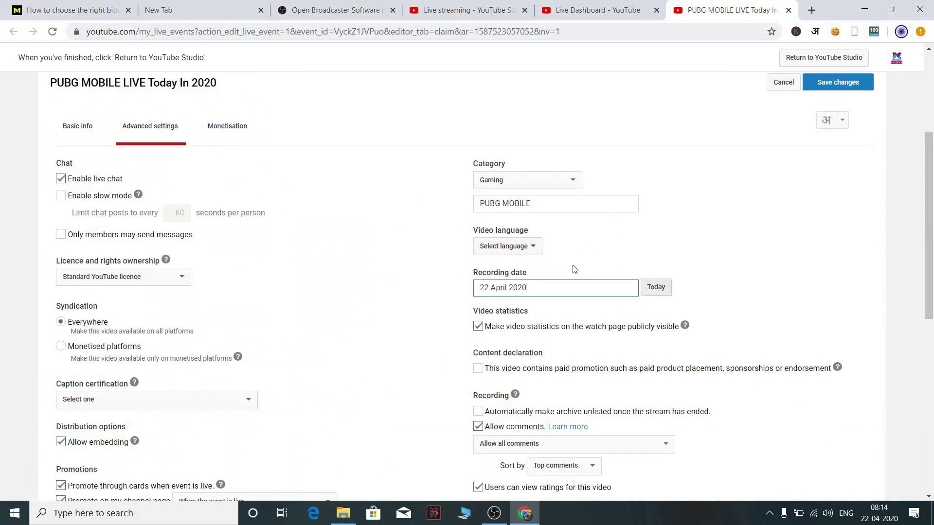
click(524, 248)
click(509, 321)
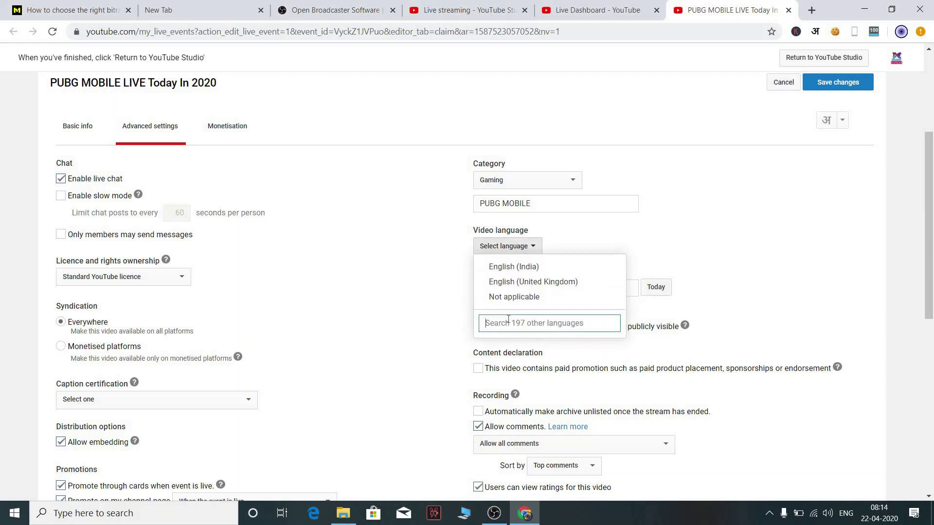
text(hind)
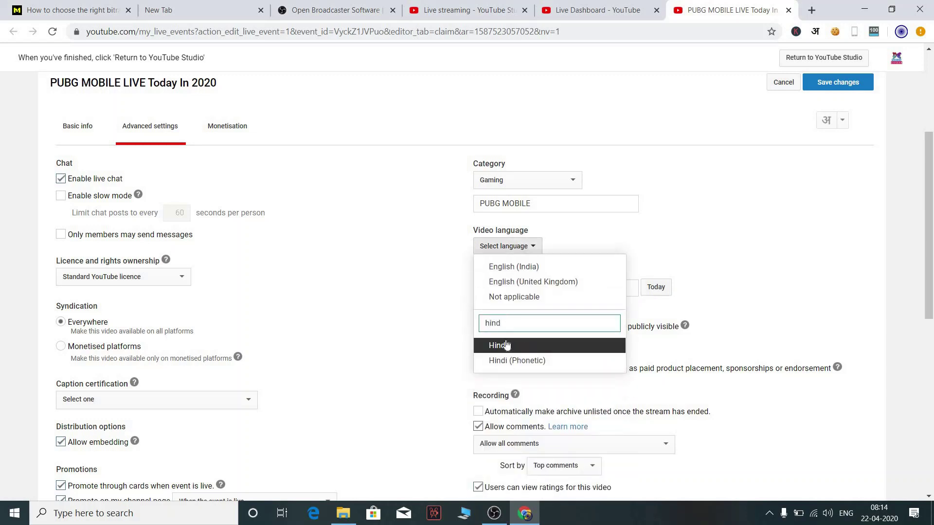
click(506, 345)
scroll(603, 272, down, 3)
scroll(681, 241, up, 3)
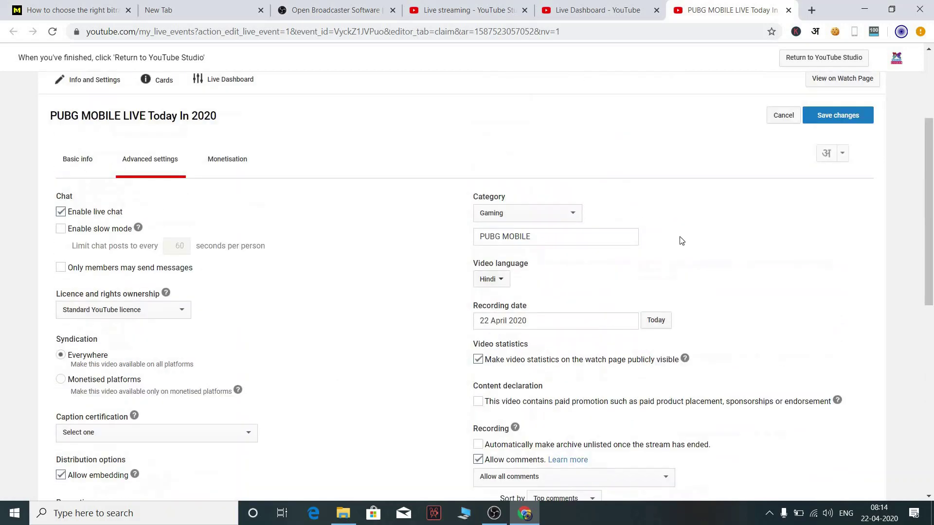
scroll(682, 241, up, 1)
click(838, 150)
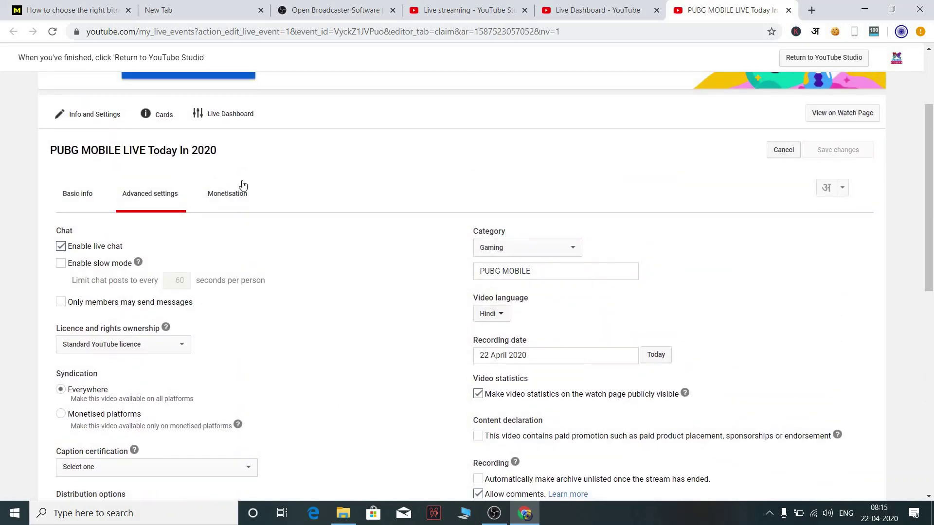
Step: Check the stream's basic info and tags, close the event editor, and find the encoder setup on the live dashboard
click(86, 196)
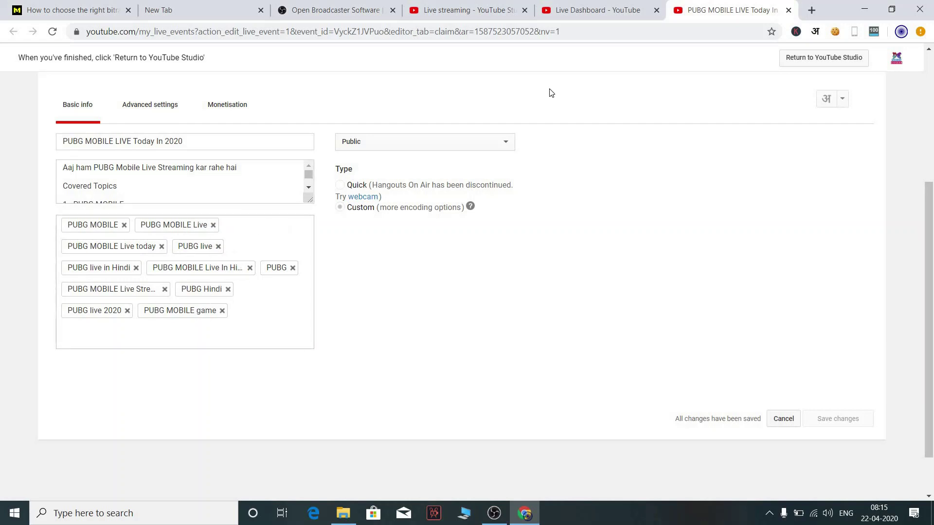
click(601, 13)
click(788, 12)
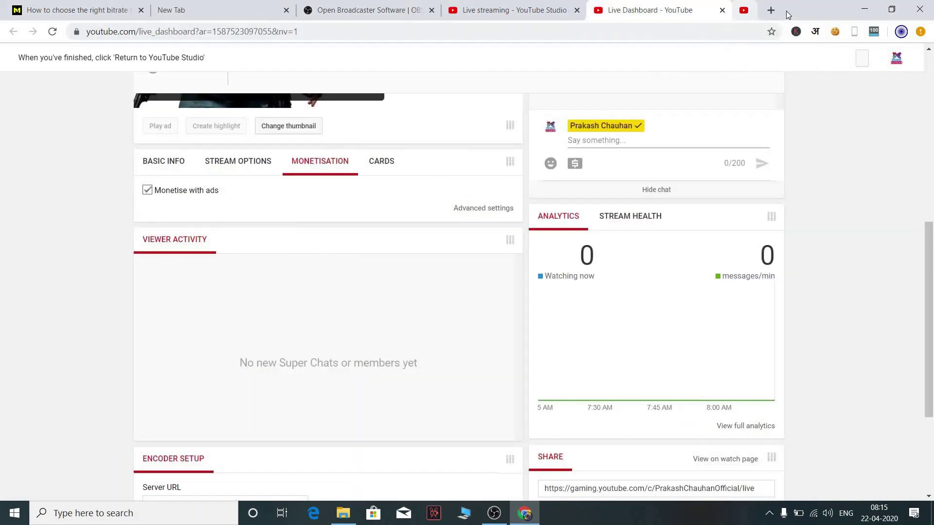
click(166, 168)
scroll(349, 271, down, 7)
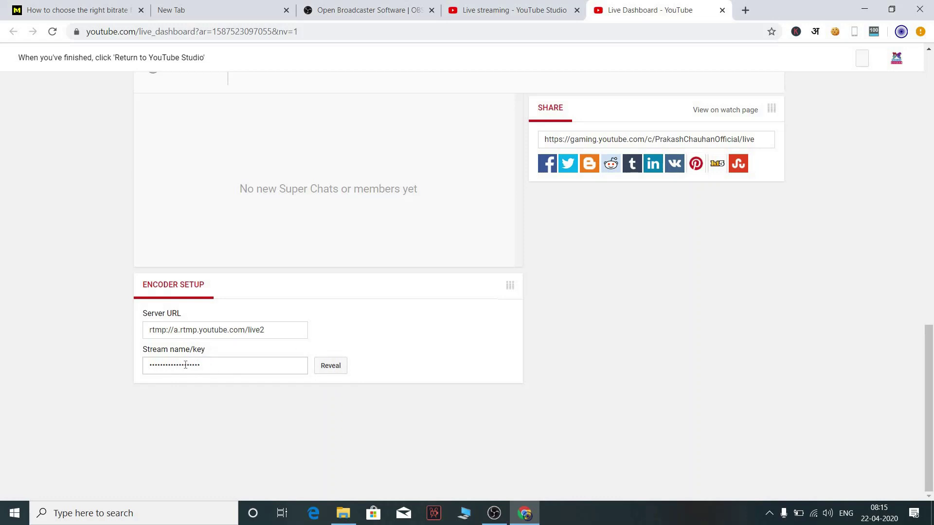
Step: Switch to OBS Studio and, in the streaming output settings, choose 1280x720 as the rescaled output and QuickSync H.264 as the encoder
click(495, 514)
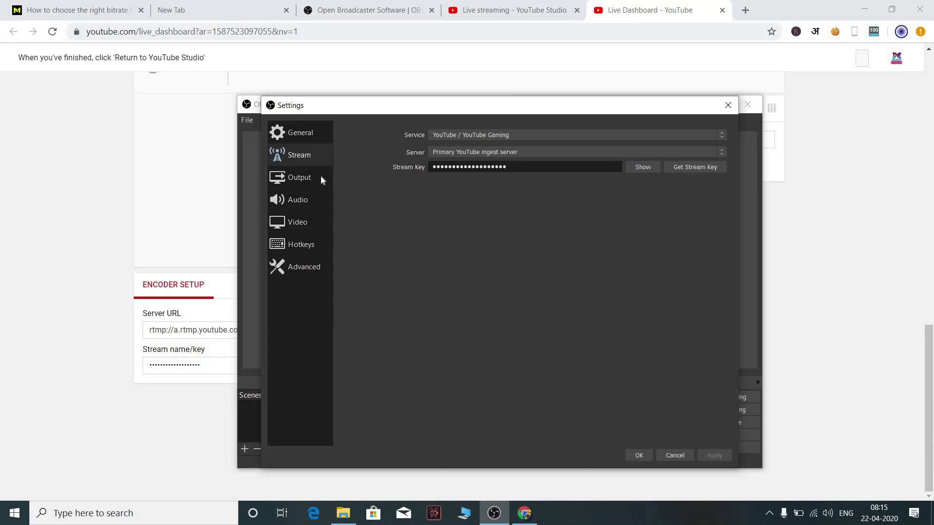
click(298, 178)
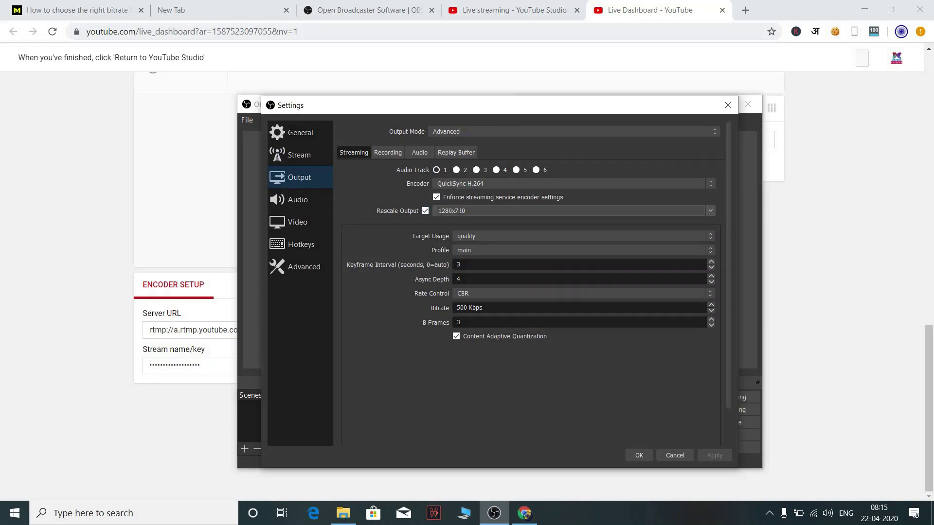
click(711, 210)
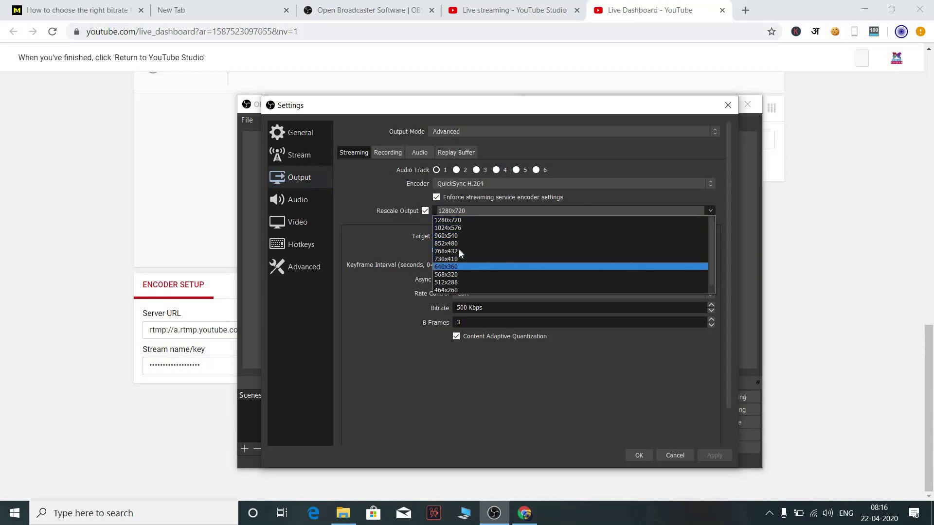
click(466, 219)
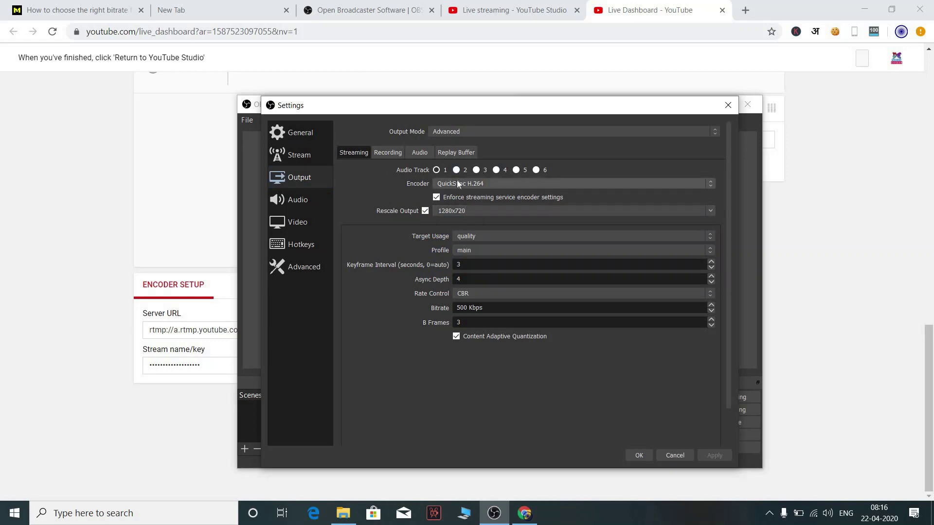
click(458, 183)
click(452, 192)
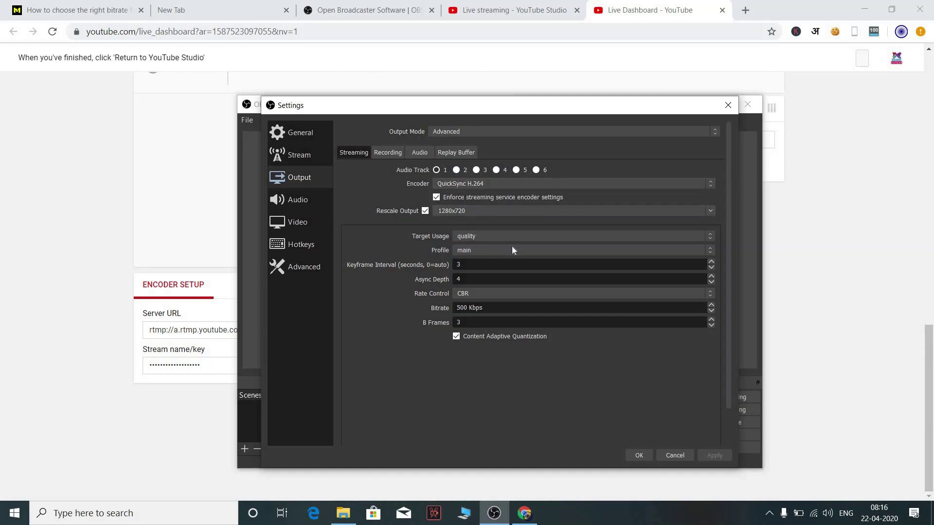
Step: Switch to the Mobcrush bitrate guide in Chrome and read the recommended upload speed, bitrate and framerate for 1080p 60 fps streaming
double_click(462, 307)
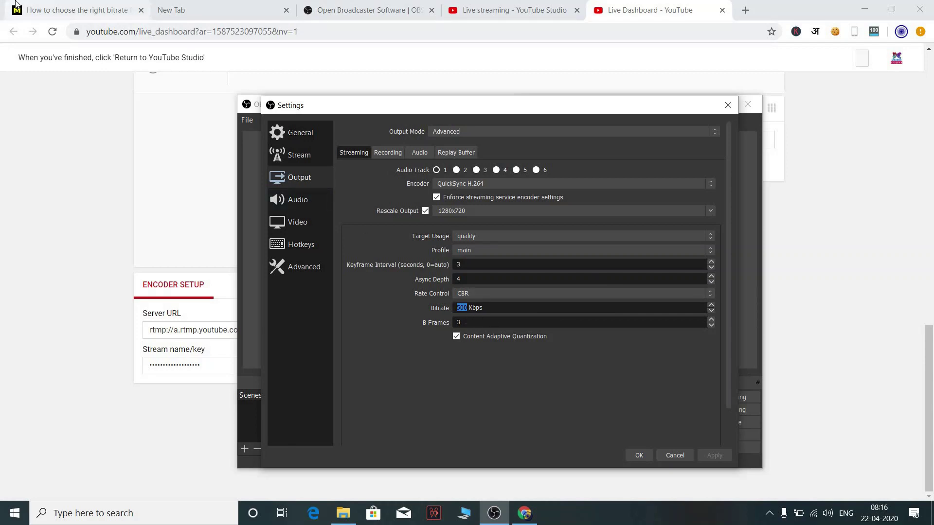
click(81, 5)
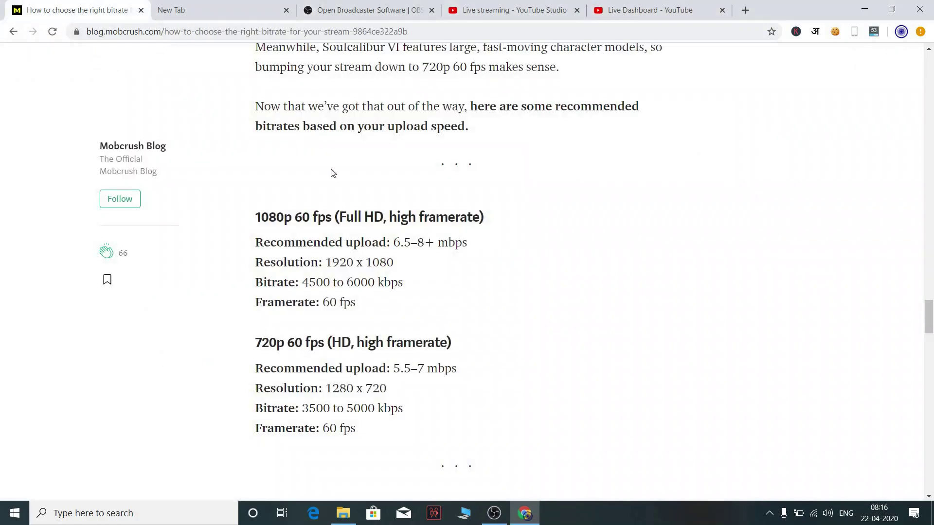
scroll(332, 173, up, 3)
scroll(332, 173, down, 5)
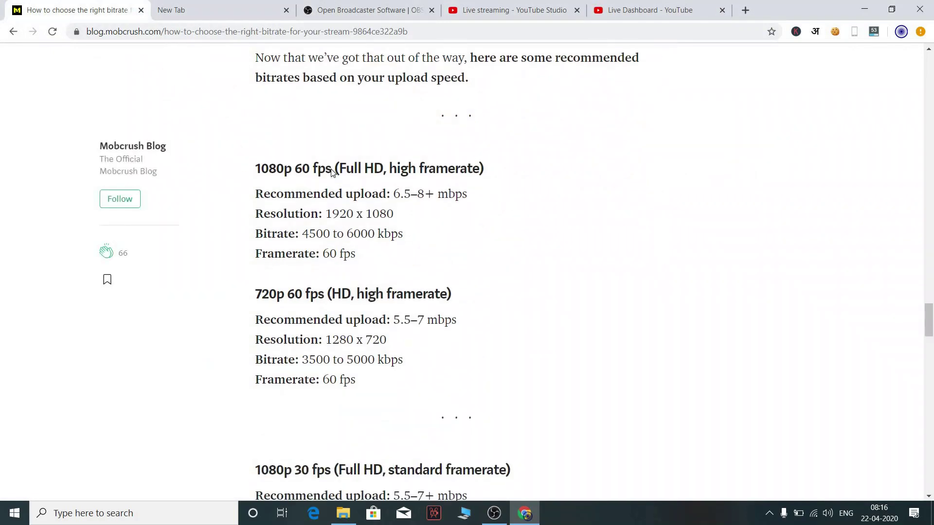
scroll(400, 155, down, 1)
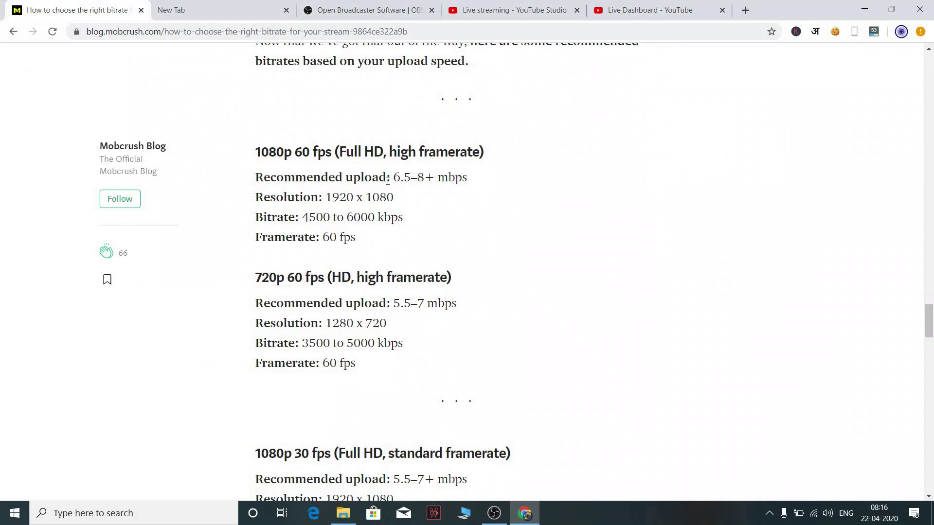
drag(394, 177, 424, 181)
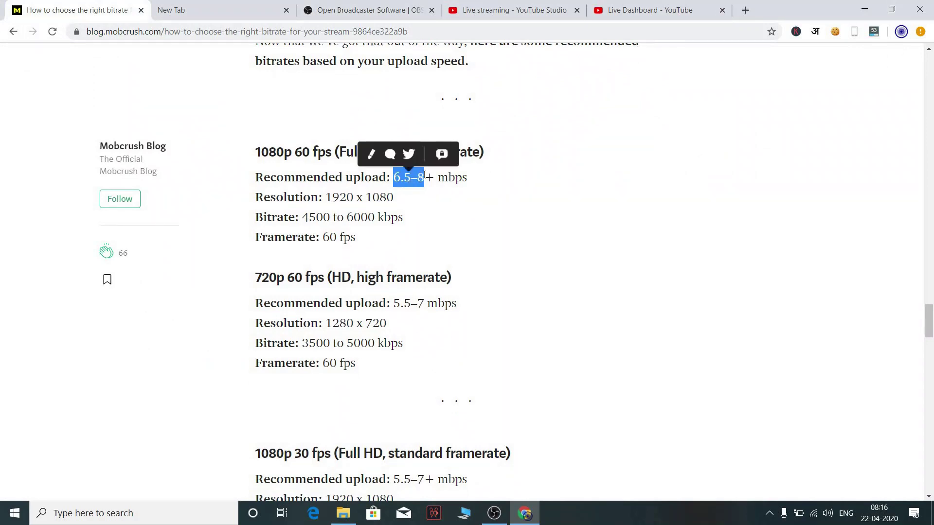
click(420, 204)
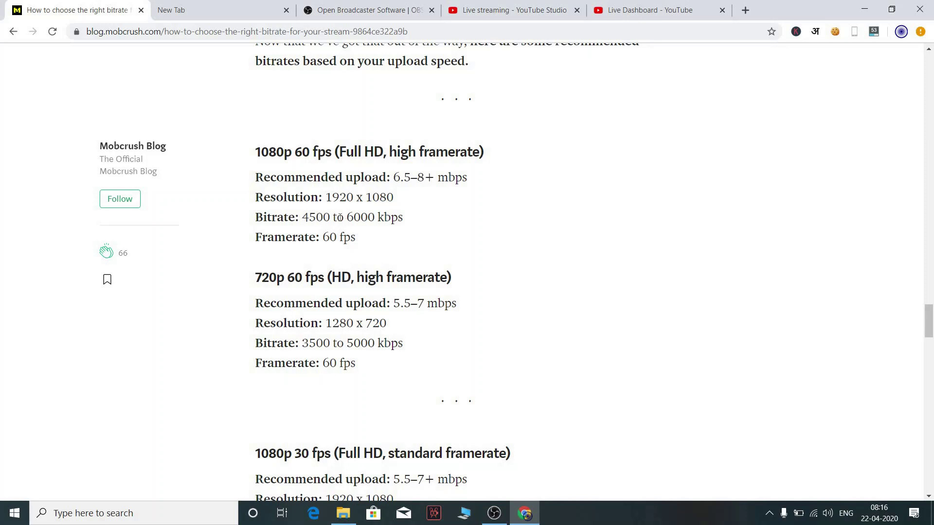
scroll(339, 218, down, 1)
double_click(335, 204)
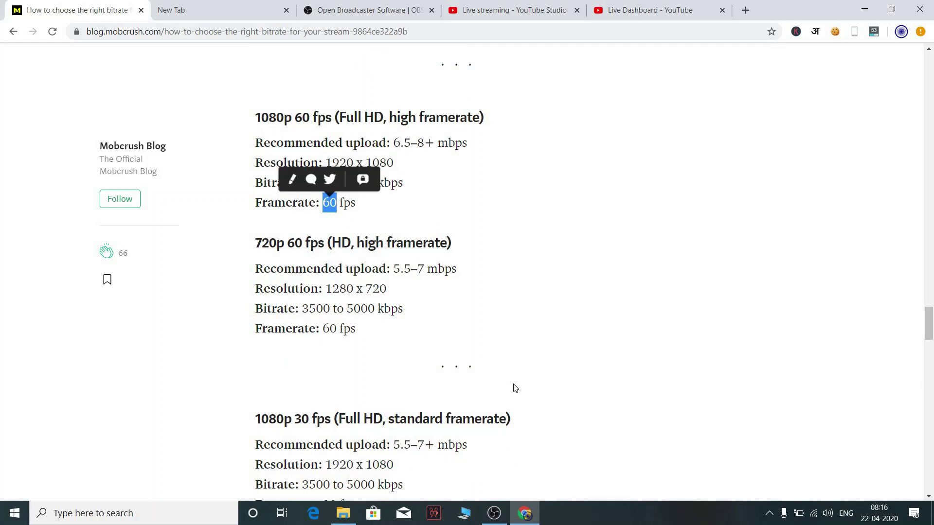
Step: Switch to OBS Studio and, in the recording output settings, choose mp4 as the recording format and Standard as the type
click(495, 512)
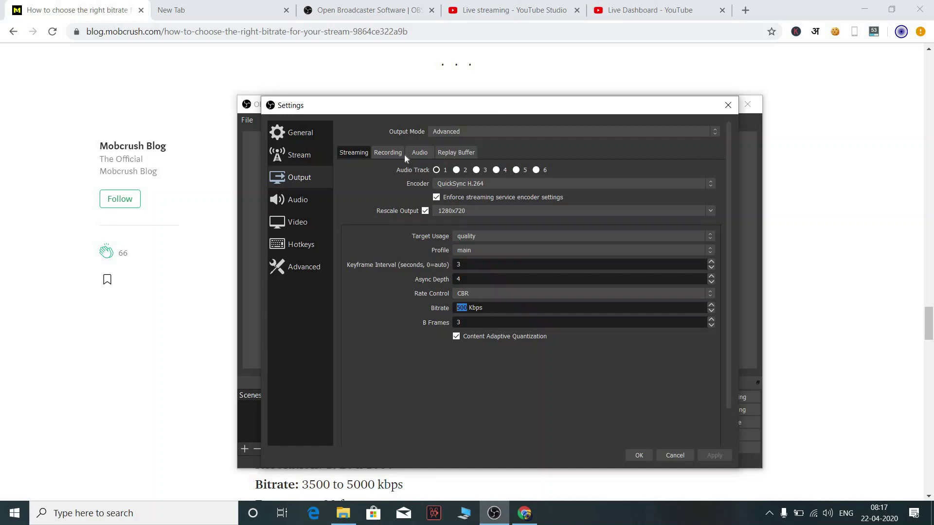
click(387, 152)
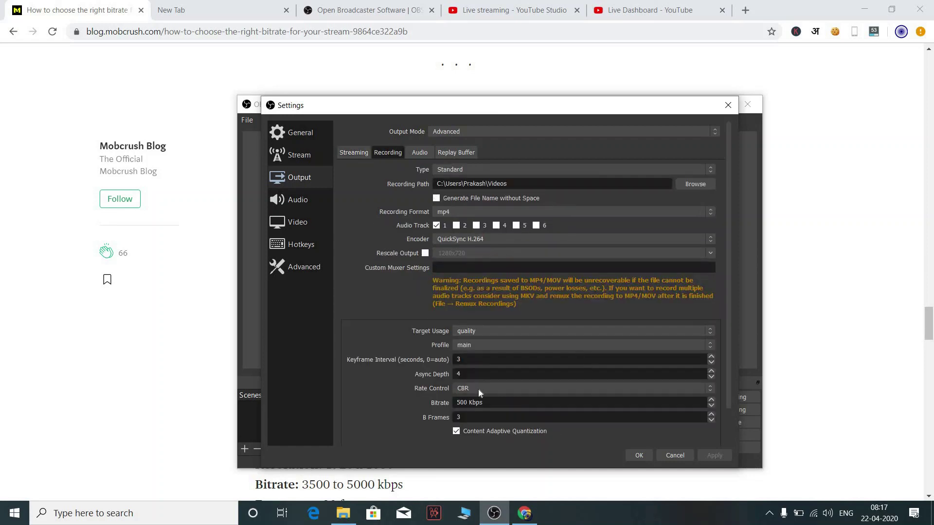
click(442, 210)
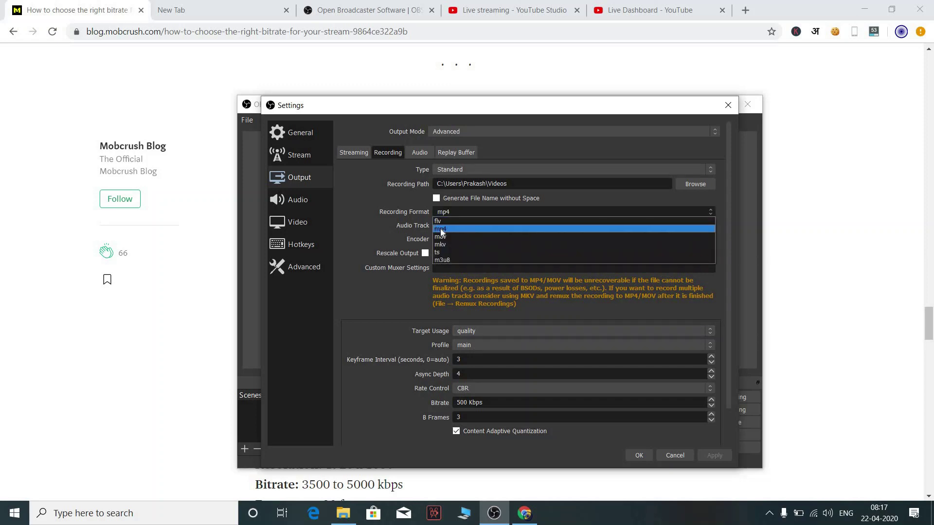
click(440, 229)
click(451, 171)
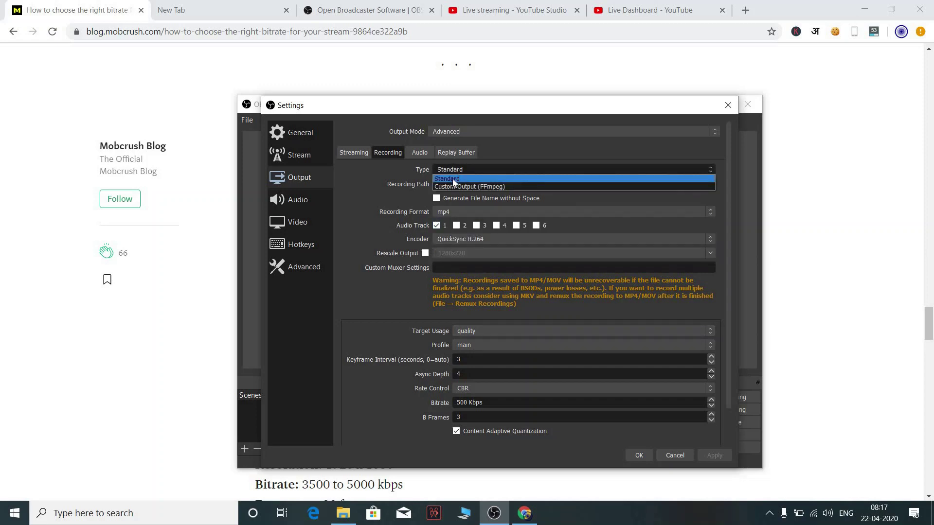
click(452, 179)
Step: Choose quality as the recording encoder's target usage and check its profile, rate control and bitrate settings
scroll(462, 253, down, 2)
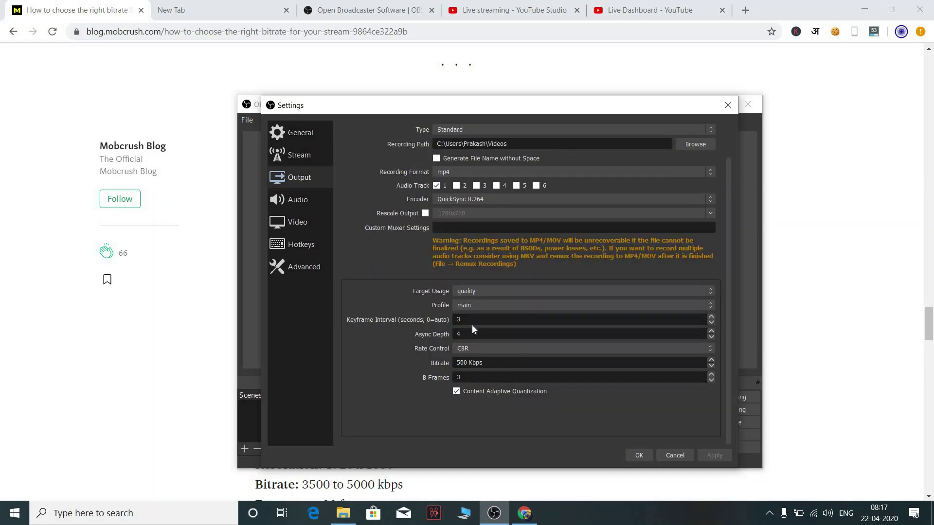
click(470, 293)
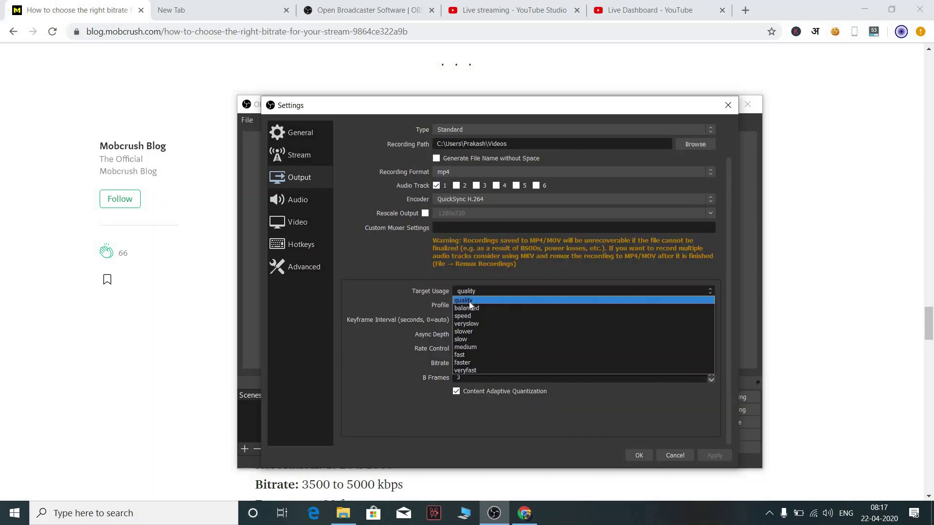
click(469, 302)
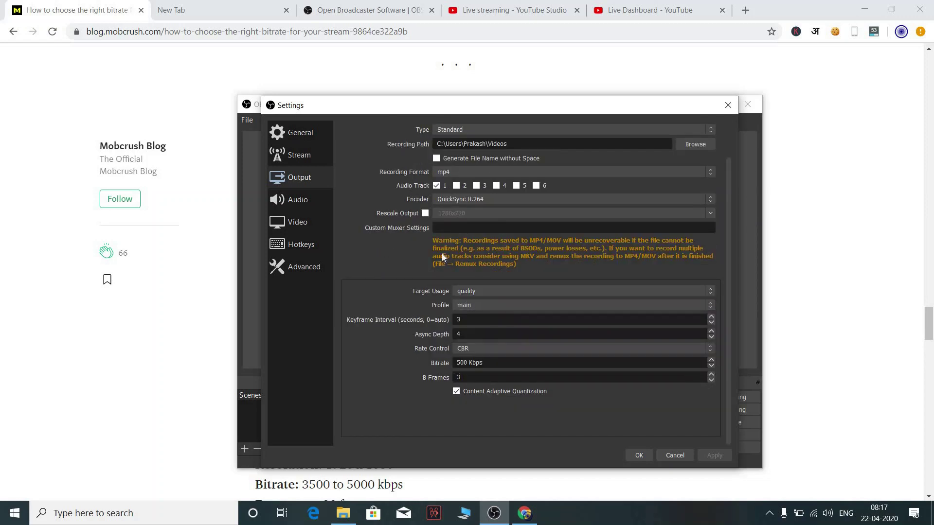
click(460, 307)
click(466, 349)
double_click(461, 362)
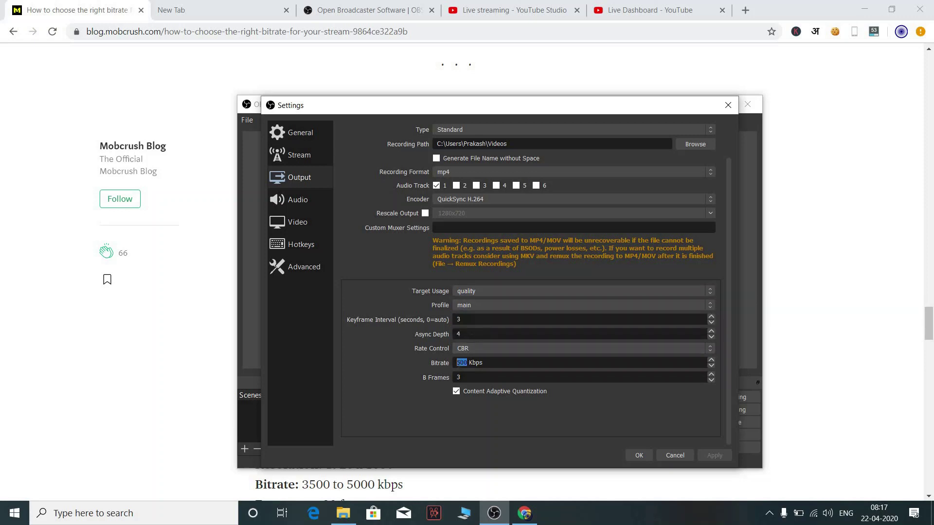
Step: Return to the Mobcrush guide in Chrome and compare the recommended bitrates for 1080p and 720p at 60 fps
click(96, 11)
click(377, 214)
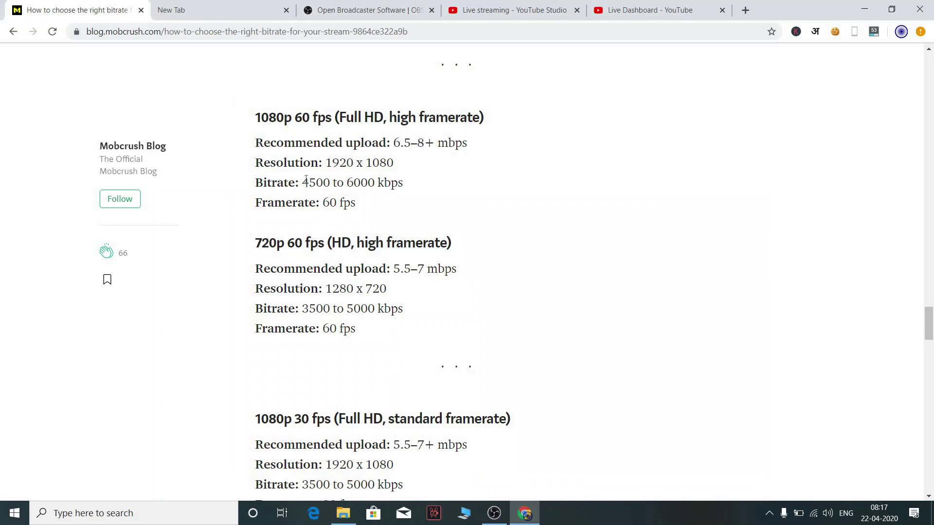
drag(323, 183, 301, 183)
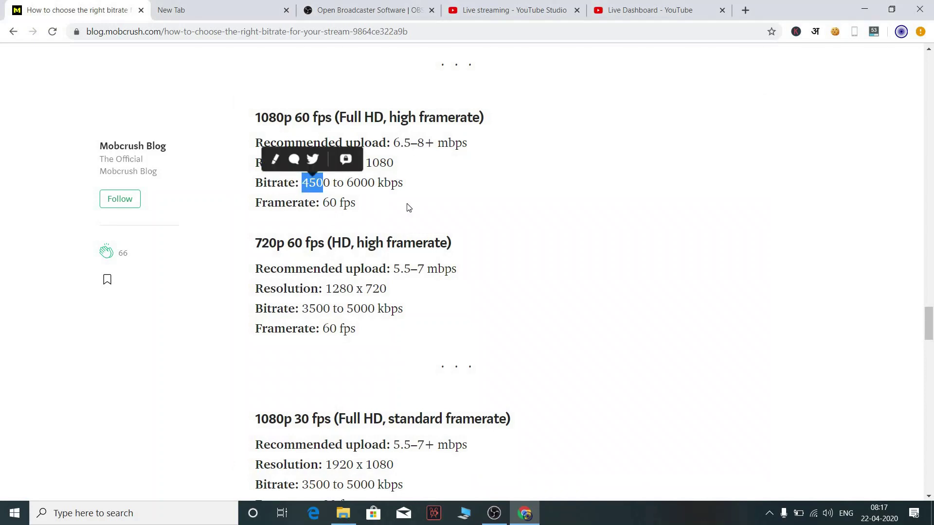
scroll(409, 207, down, 3)
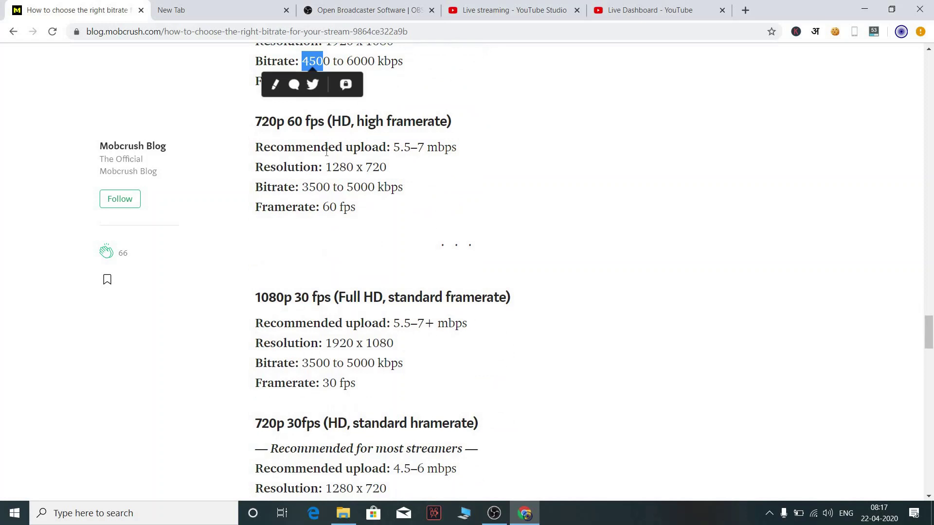
drag(393, 147, 439, 146)
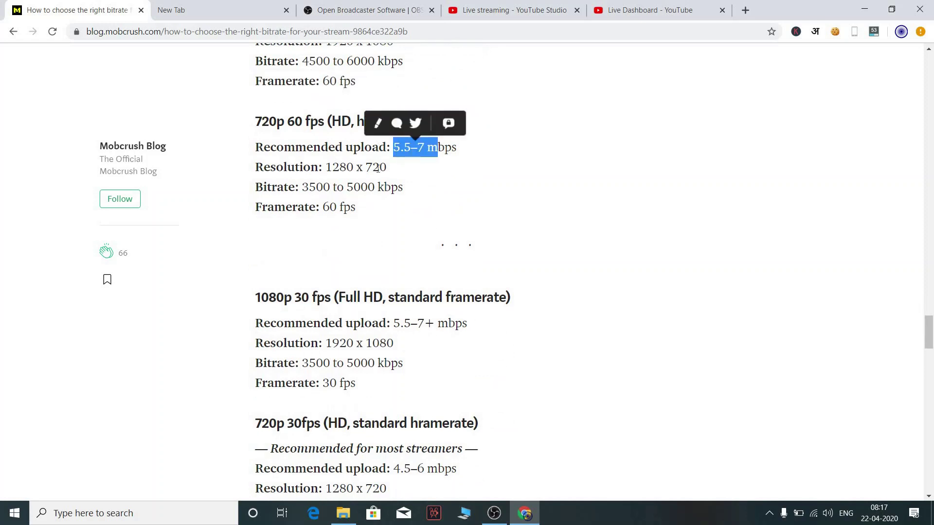
double_click(328, 167)
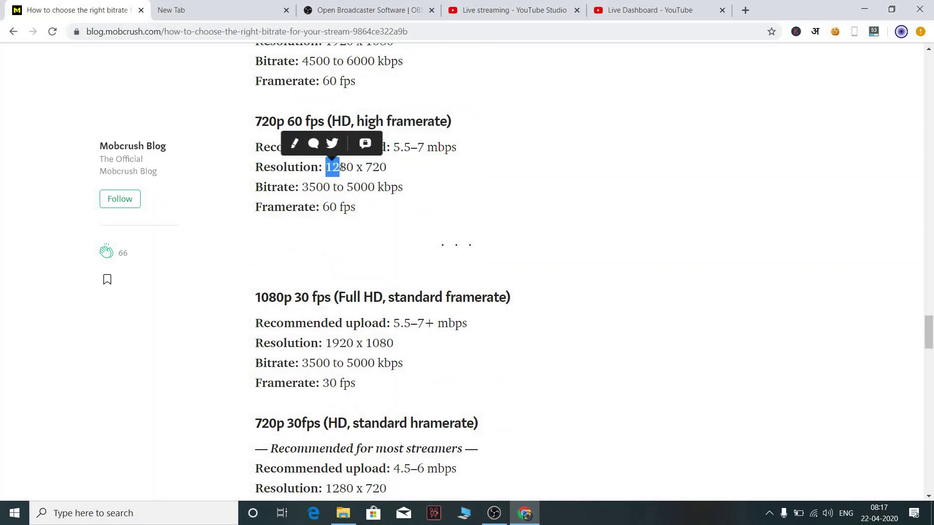
triple_click(327, 168)
triple_click(324, 187)
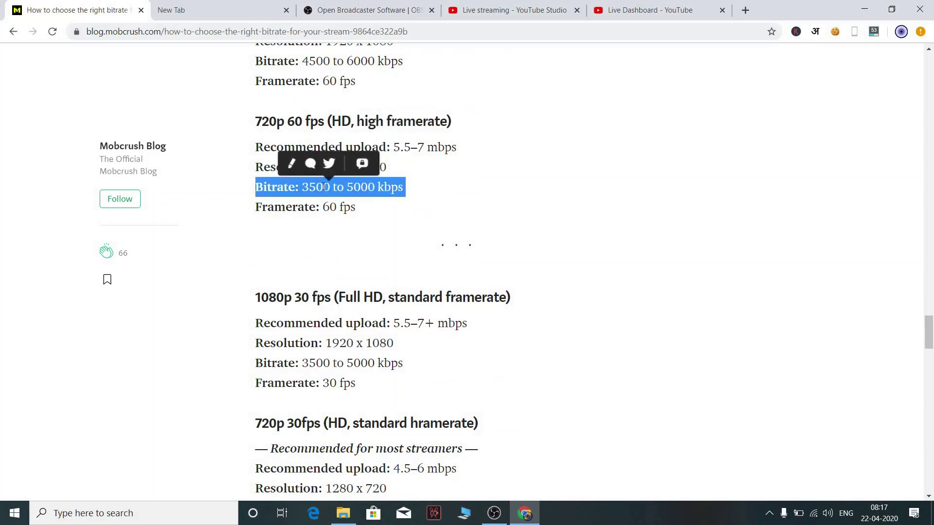
double_click(325, 186)
Step: Read the guide's recommendations for 1080p and 720p at 30 fps and 480p at 60 fps, including its advice on bitrate limits
scroll(311, 187, down, 2)
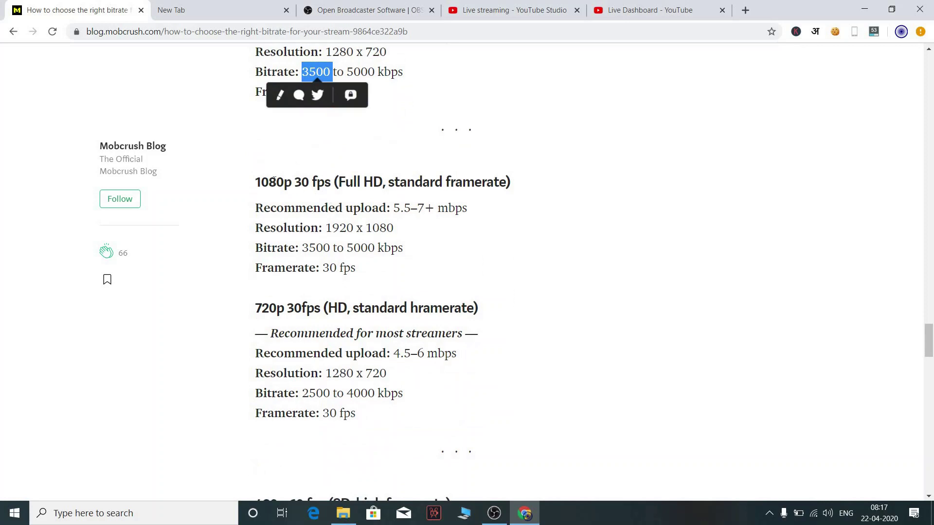
double_click(298, 183)
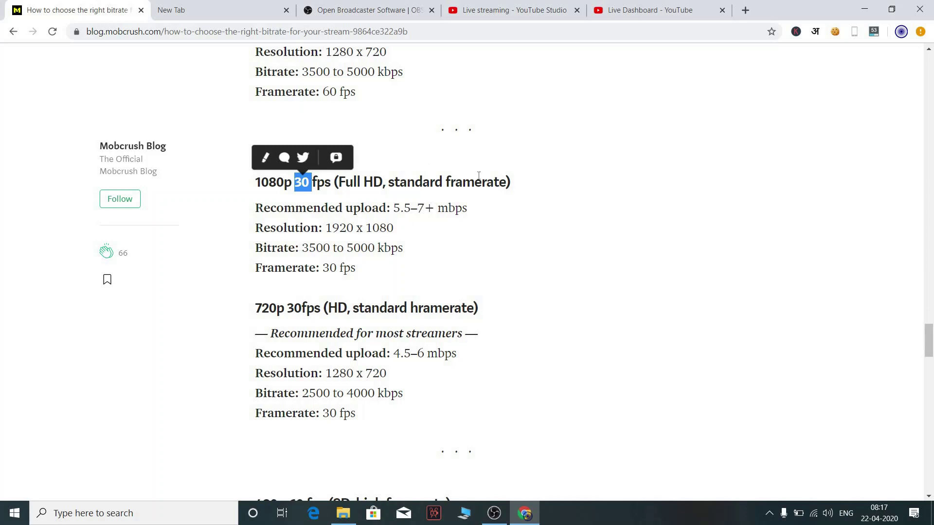
drag(303, 246, 378, 248)
scroll(368, 245, down, 2)
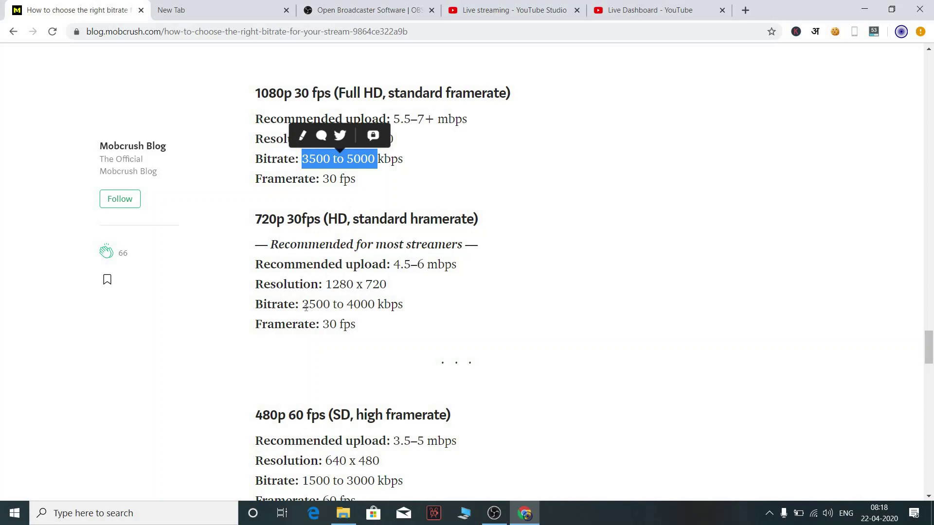
drag(296, 305, 372, 305)
key(ctrl+plus)
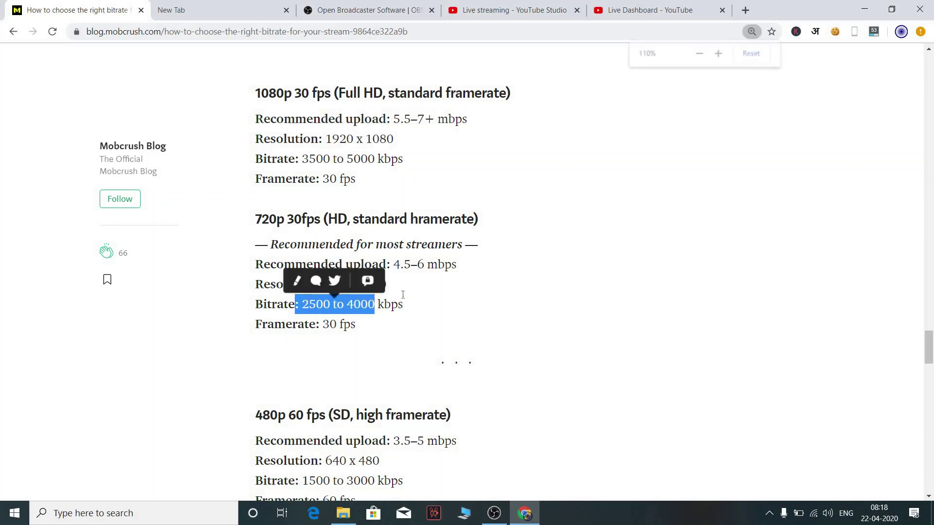
click(410, 288)
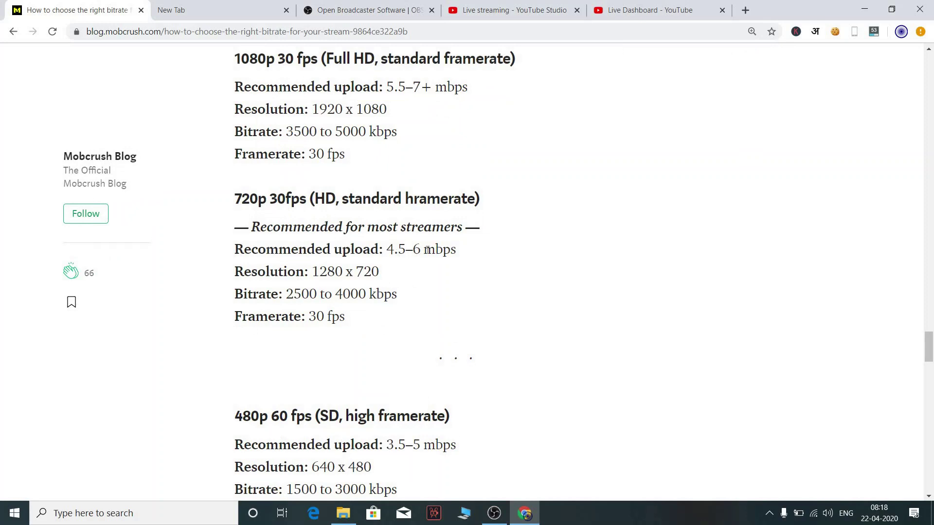
drag(287, 293, 468, 240)
drag(287, 294, 309, 294)
scroll(329, 307, down, 3)
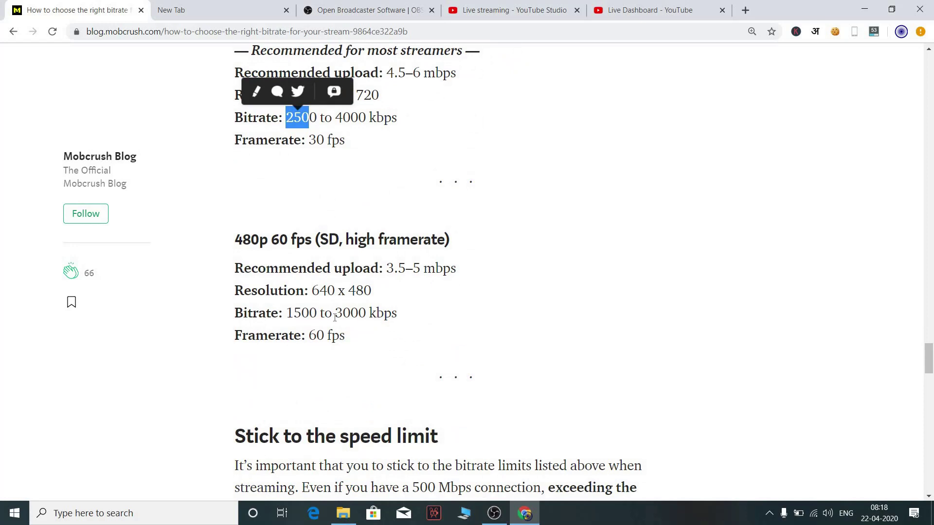
scroll(334, 317, down, 2)
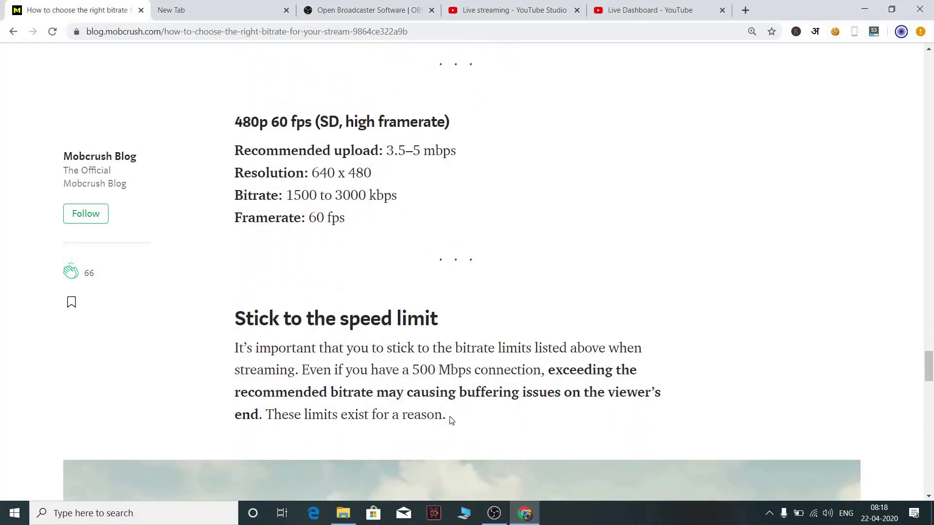
Step: Switch to OBS Studio, go back to the streaming output settings and choose Advanced as the output mode
click(503, 519)
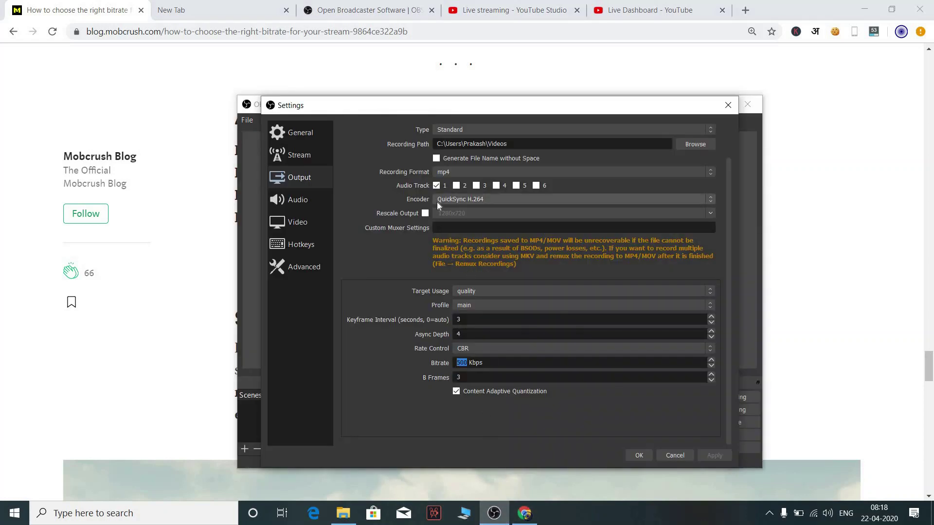
scroll(432, 276, up, 2)
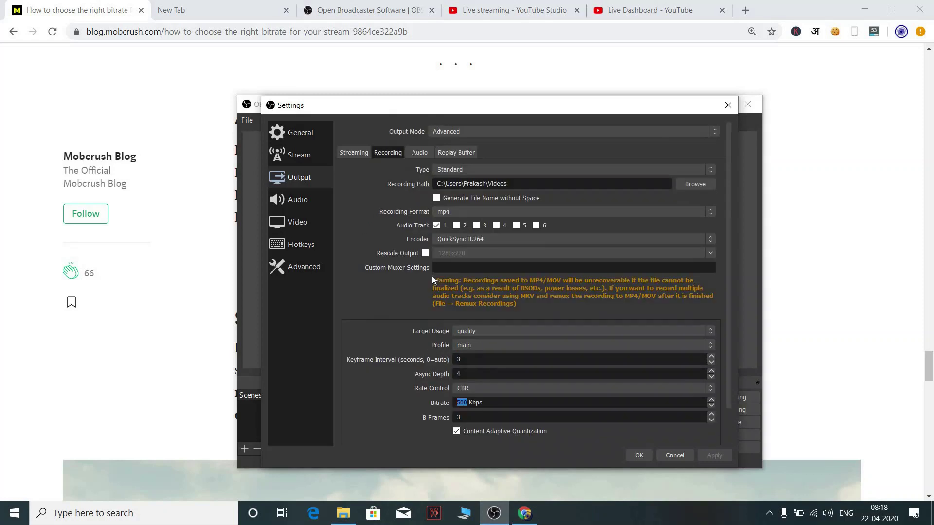
click(351, 152)
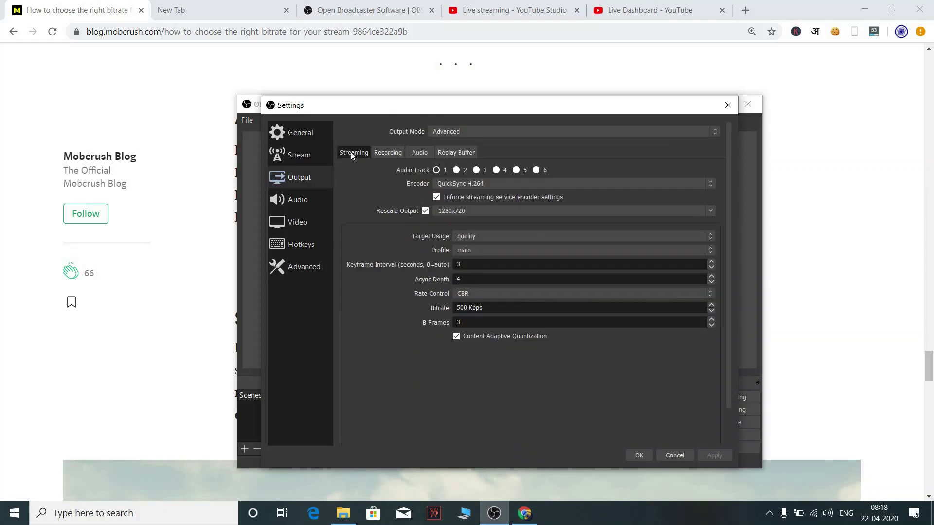
click(448, 133)
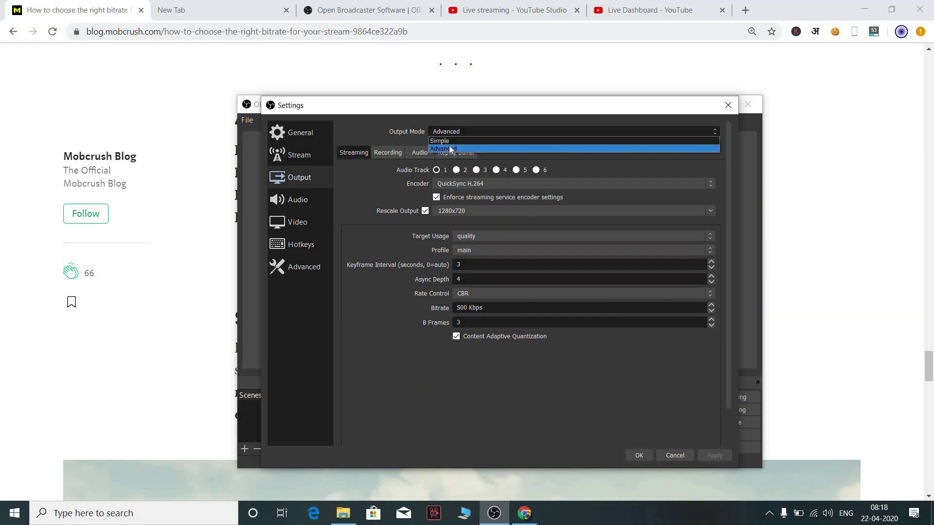
click(448, 149)
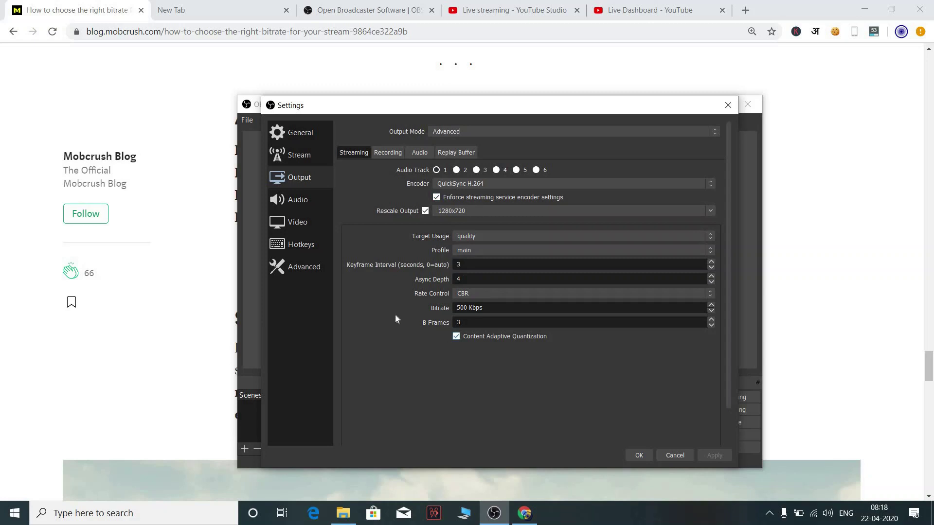
Step: Look over the General and Stream settings and return to the output settings
click(303, 132)
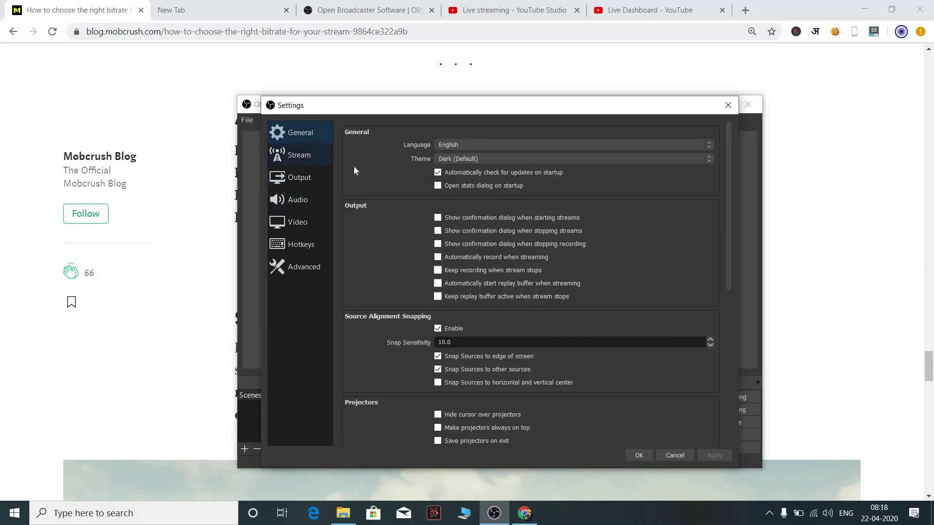
click(302, 155)
click(299, 179)
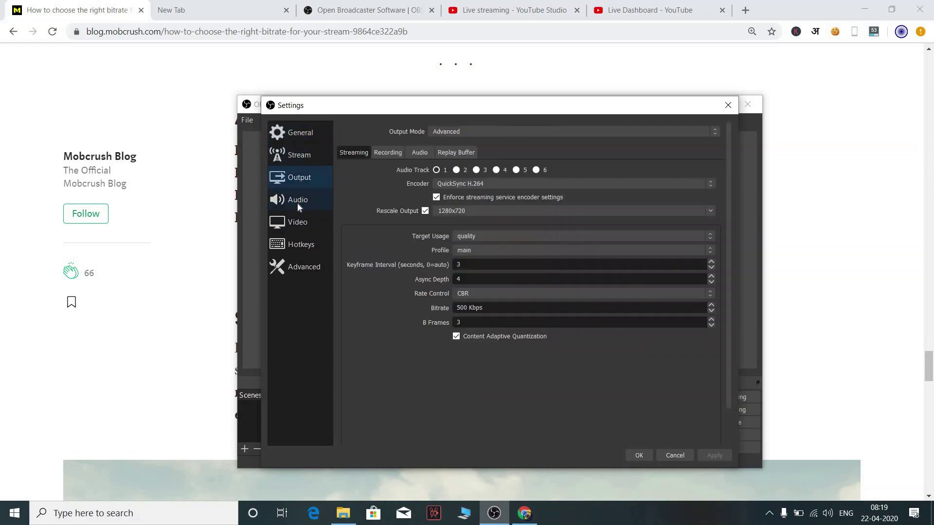
Step: Look over the streaming output settings and the audio device settings
click(298, 205)
click(301, 186)
click(411, 158)
click(282, 202)
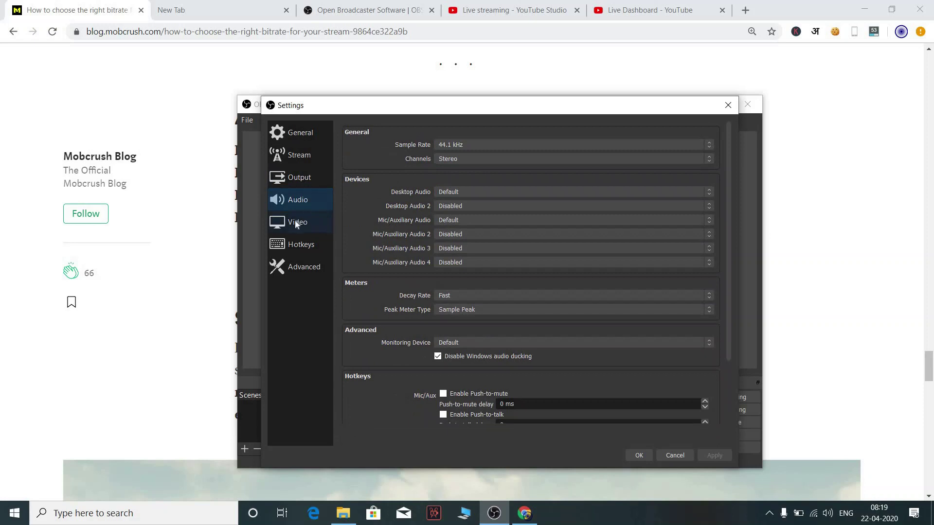
Step: In the video settings, choose Bicubic (Sharpened scaling, 16 samples) as the downscale filter and 29.97 as the common FPS value
click(295, 223)
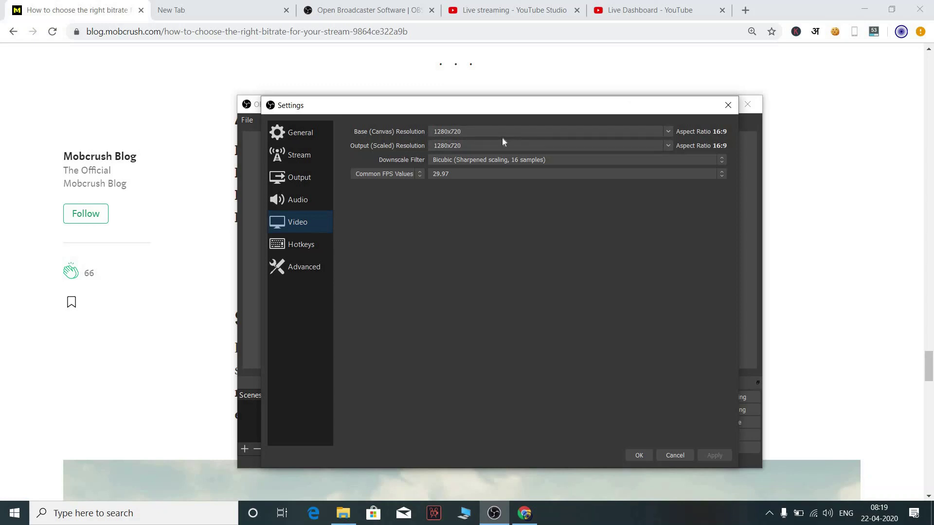
click(462, 159)
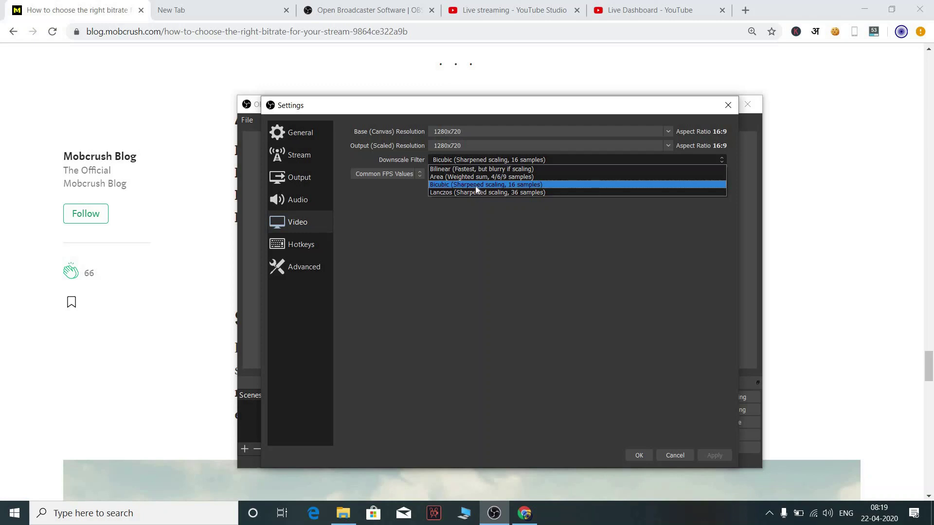
click(526, 185)
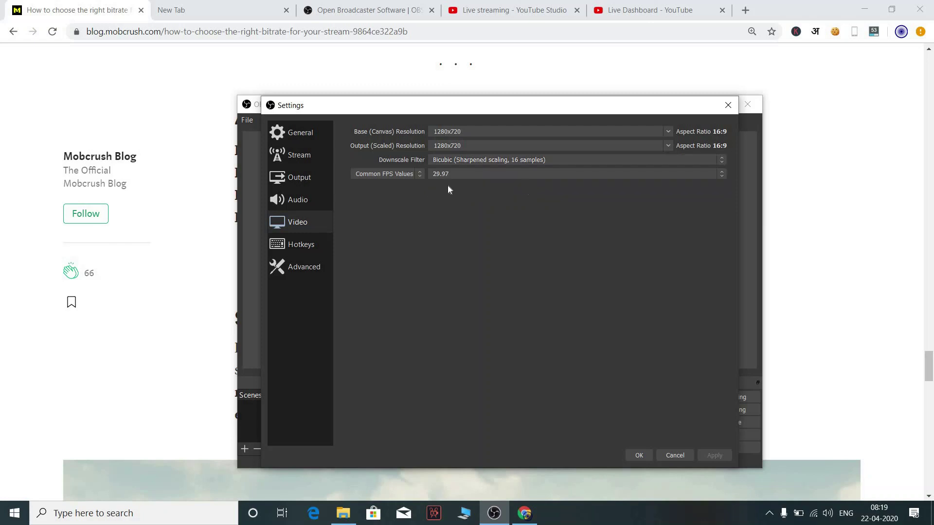
click(439, 176)
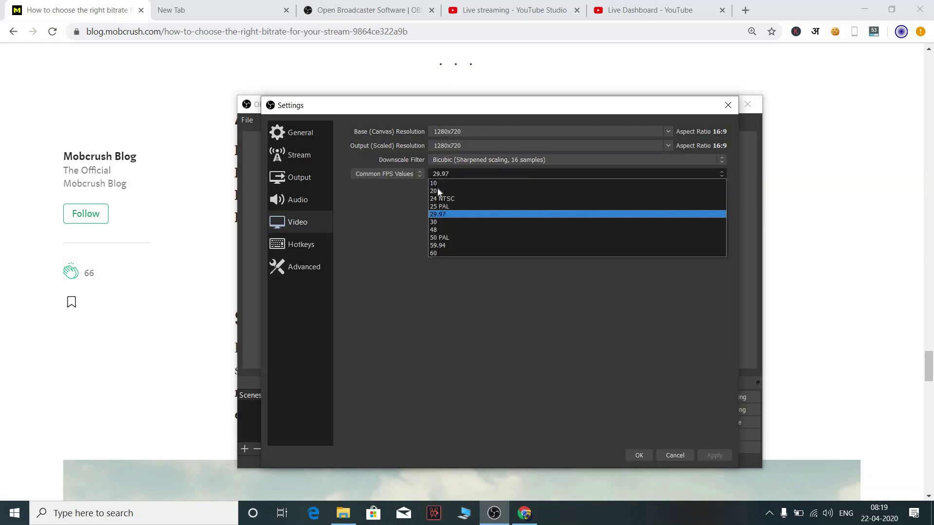
click(442, 215)
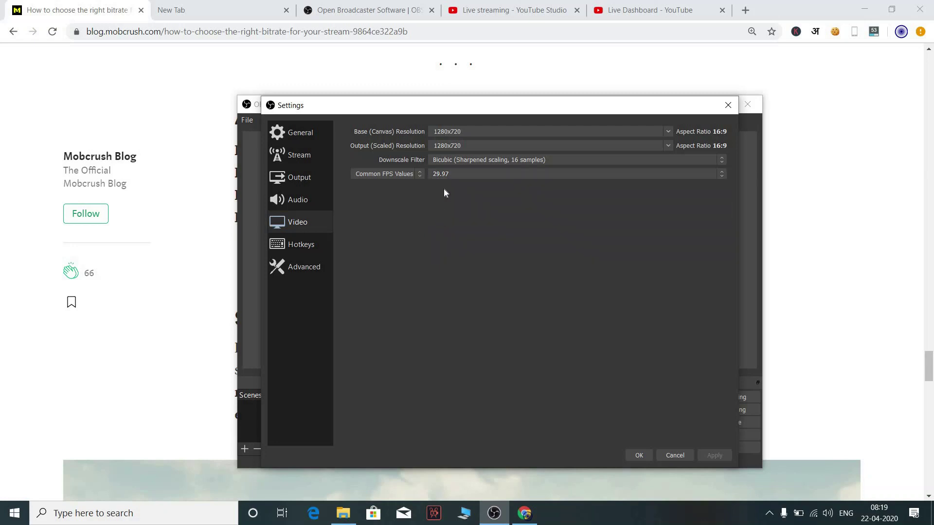
Step: Look over the hotkey and advanced settings and accept the settings dialog
click(301, 258)
click(299, 244)
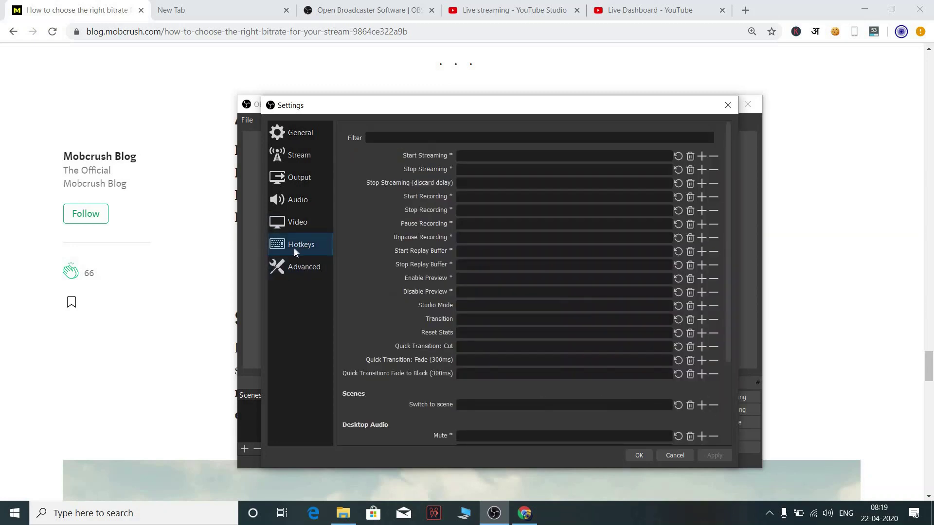
click(288, 263)
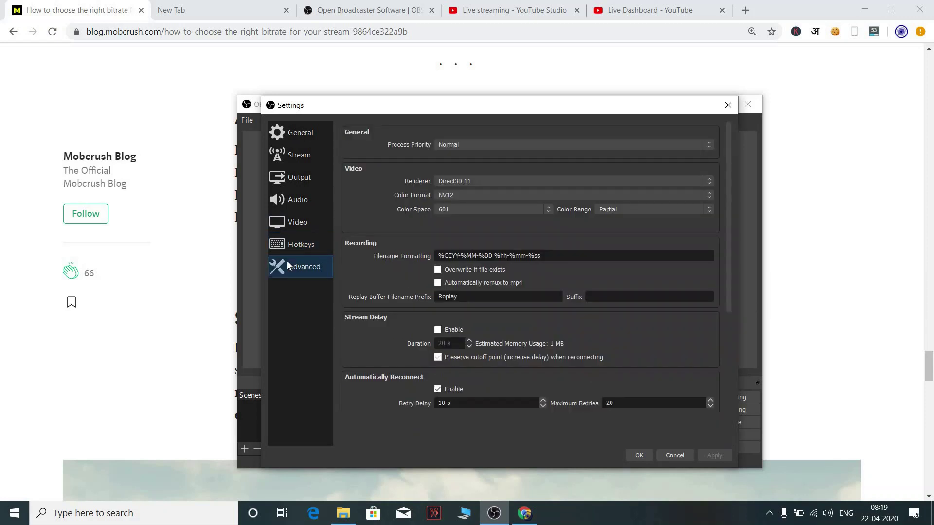
click(287, 254)
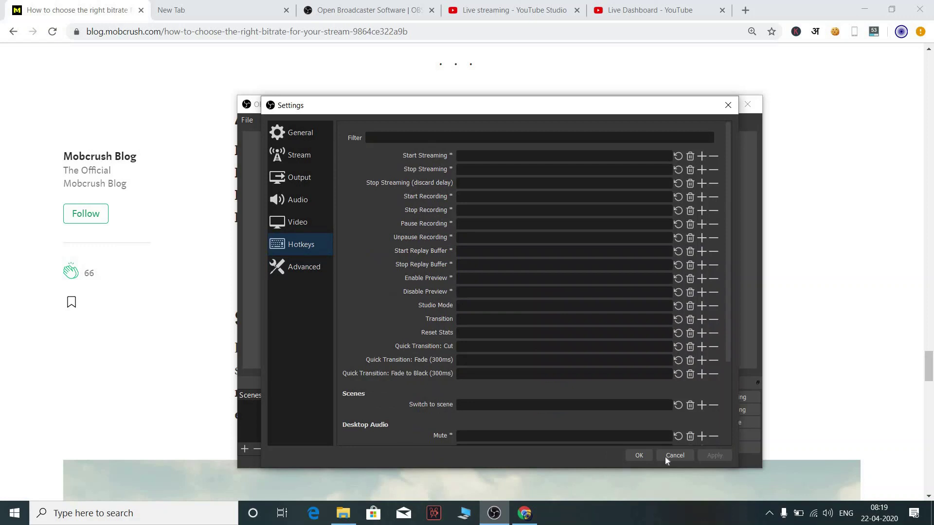
click(639, 455)
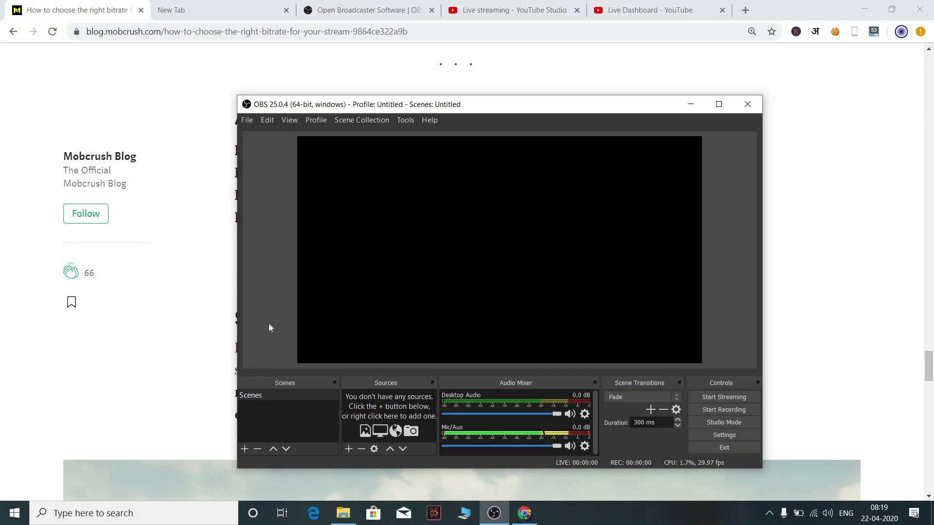
Step: Minimize the Chrome window behind OBS Studio and rename the existing scene to Welcome
click(822, 10)
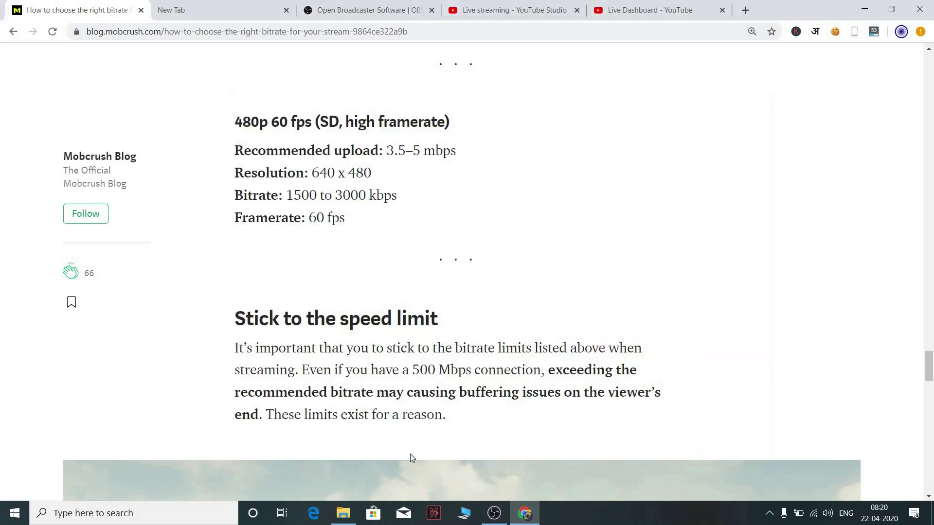
click(524, 513)
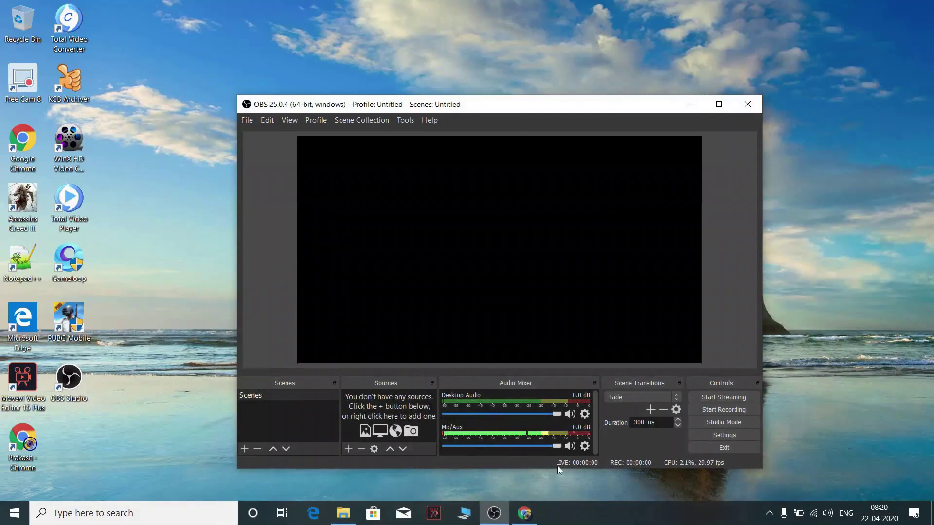
right_click(258, 396)
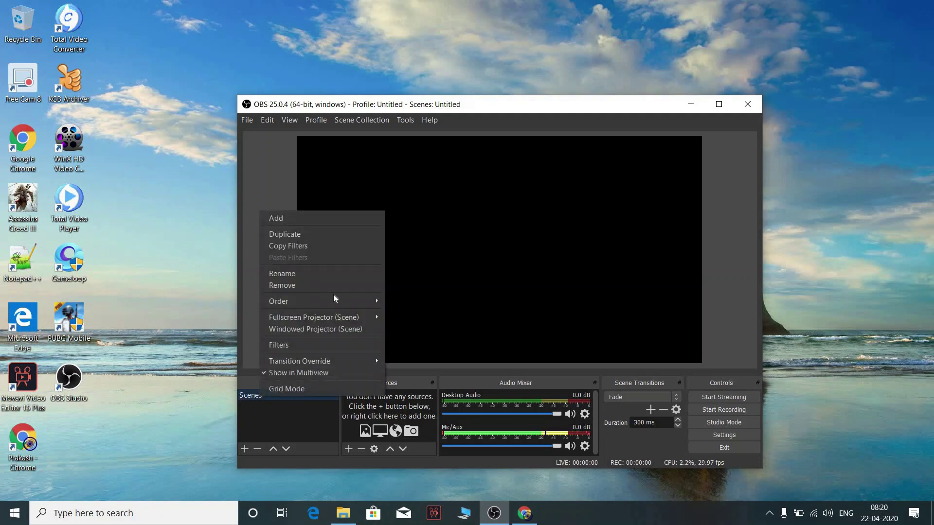
click(312, 273)
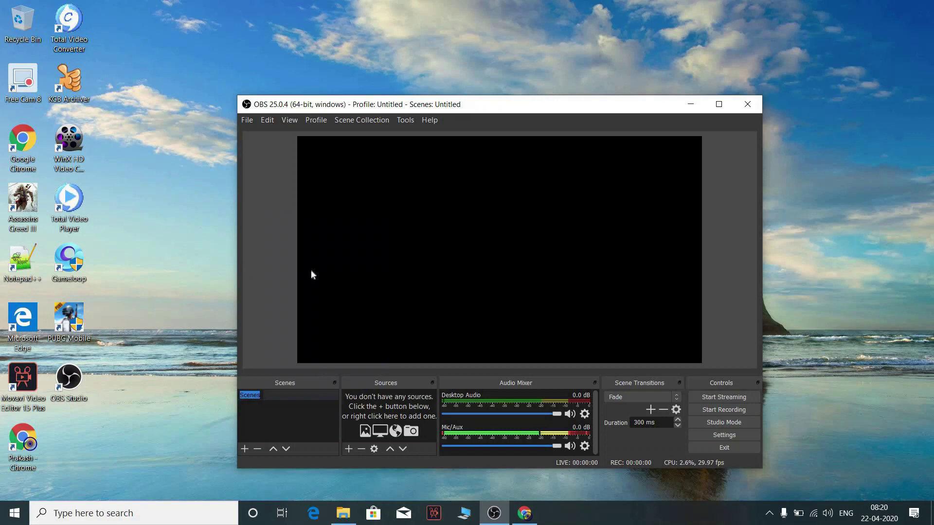
text(Welcome)
key(Return)
Step: Add a new image source named My Image to the Welcome scene
click(349, 449)
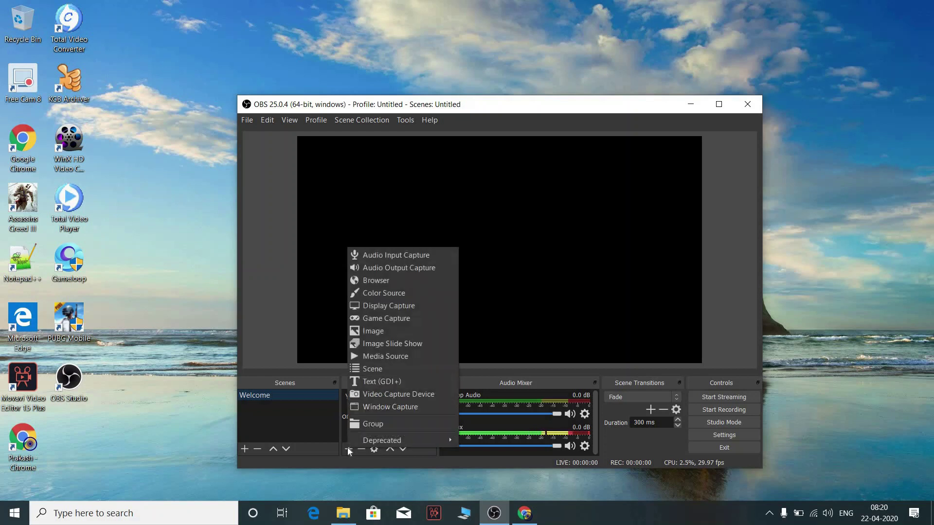
click(389, 331)
text(My Image)
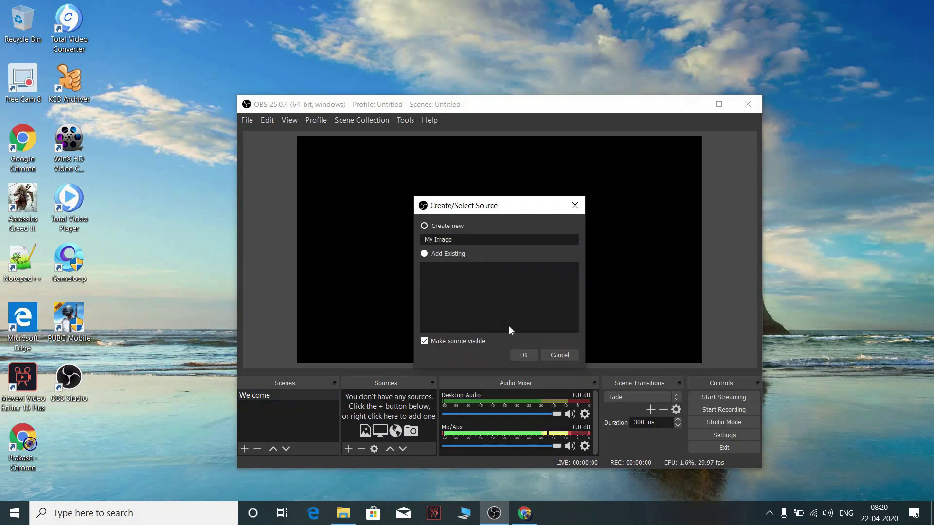
click(518, 356)
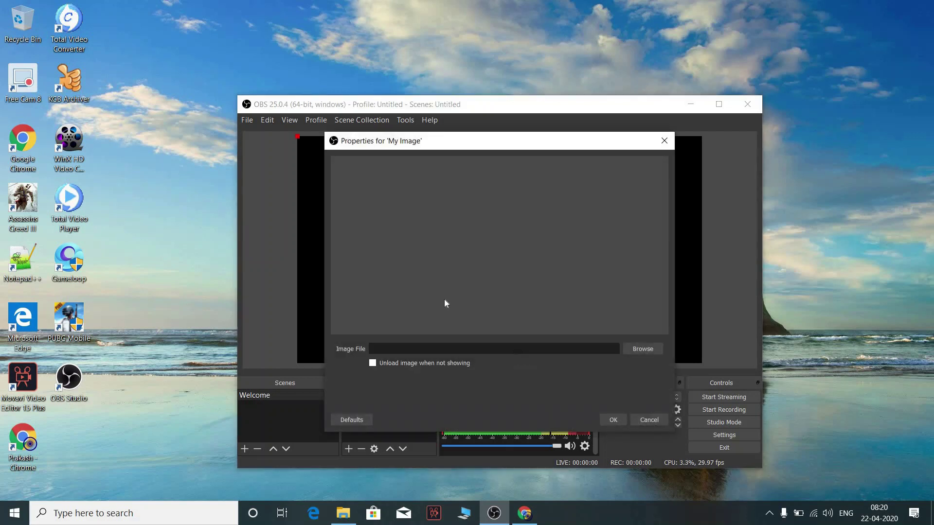
Step: Browse for the source's image file in the Nokia 5.1 Plus\DCIM\Camera folder on drive D
click(655, 352)
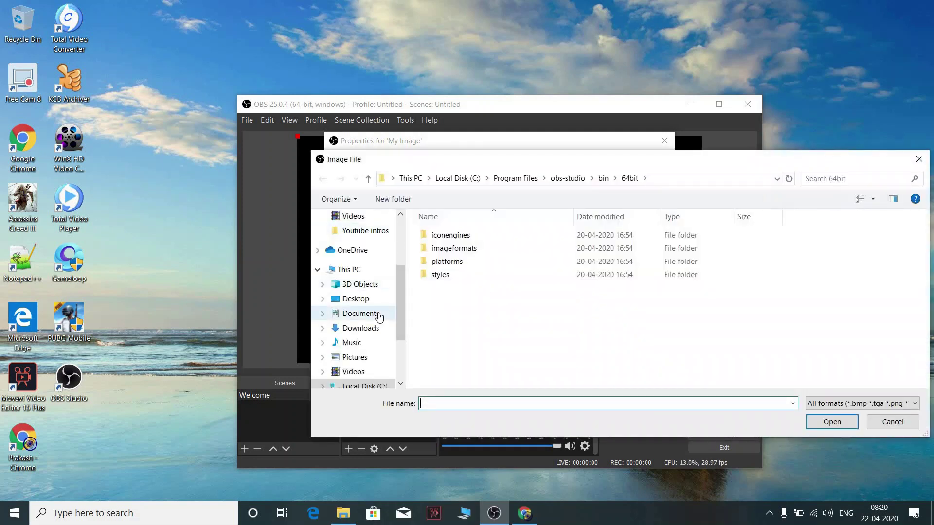
scroll(370, 311, down, 3)
click(375, 307)
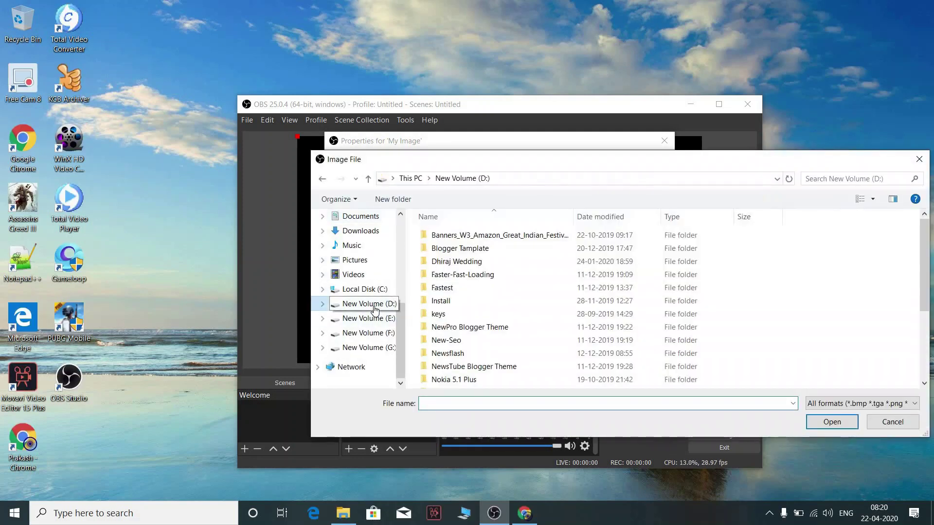
click(452, 305)
scroll(452, 304, down, 3)
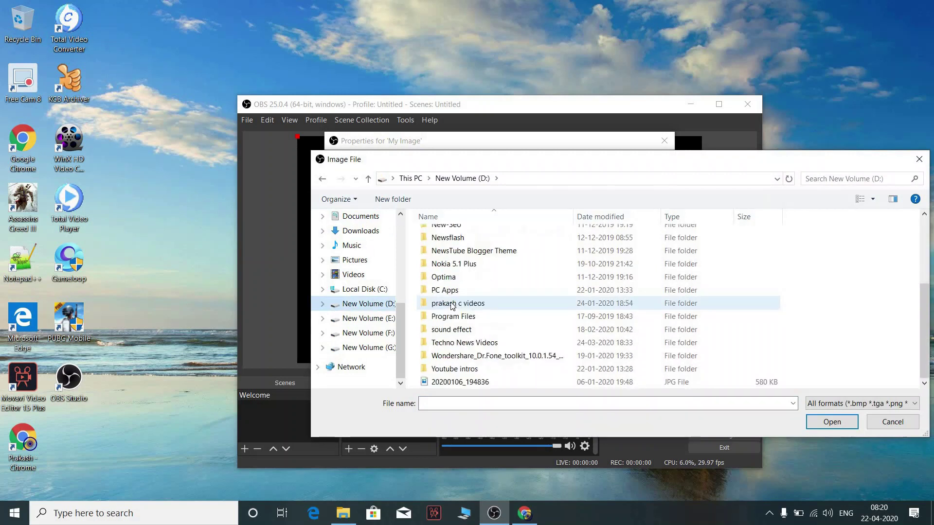
click(455, 267)
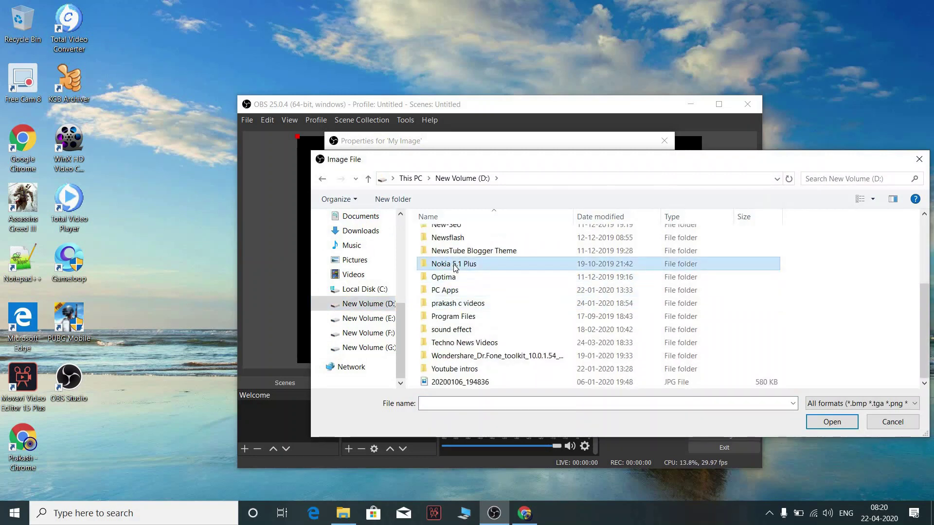
double_click(455, 267)
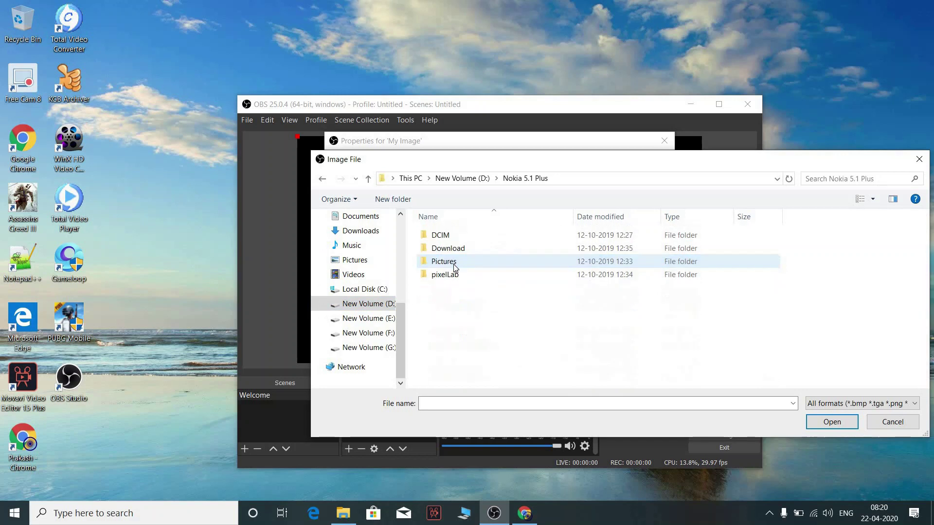
double_click(457, 235)
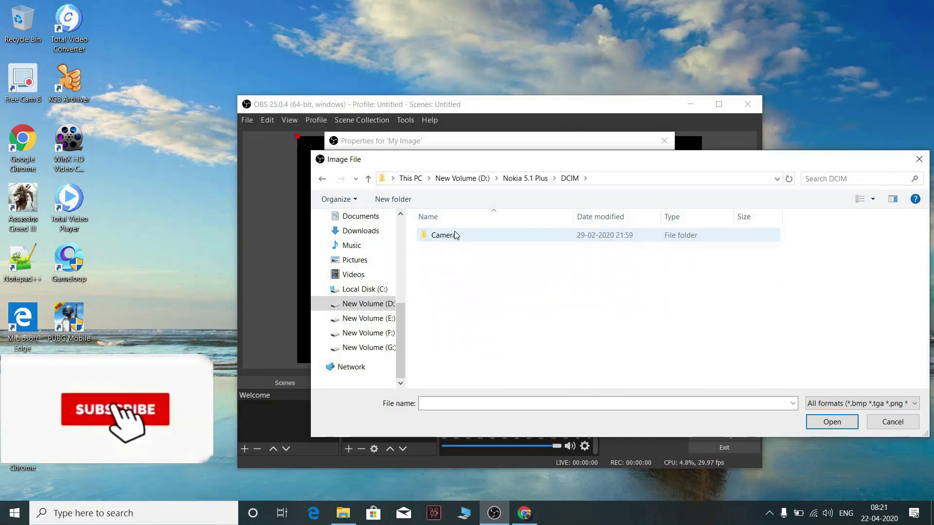
double_click(456, 236)
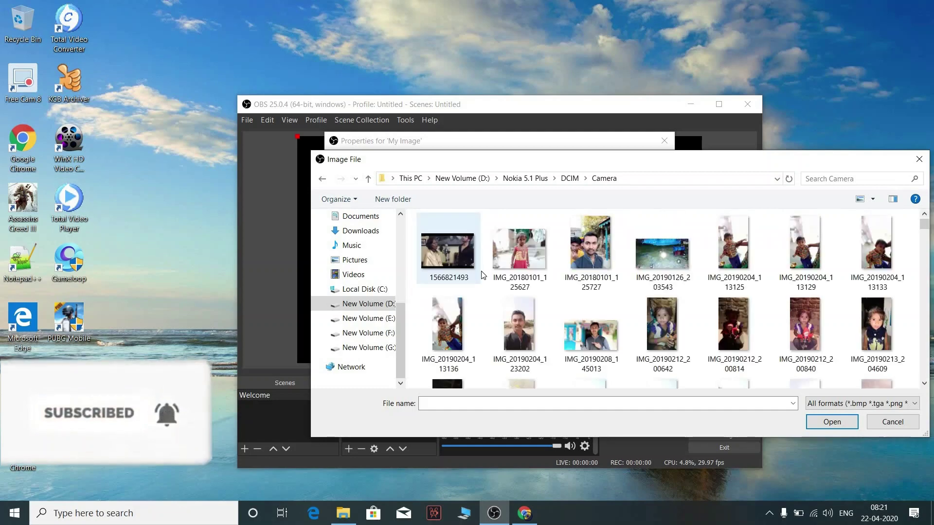
Step: Choose IMG_20190419_110839~2 from the Camera folder as the image file and accept the source properties
scroll(483, 276, down, 10)
scroll(483, 275, down, 10)
scroll(483, 275, up, 10)
scroll(484, 276, up, 10)
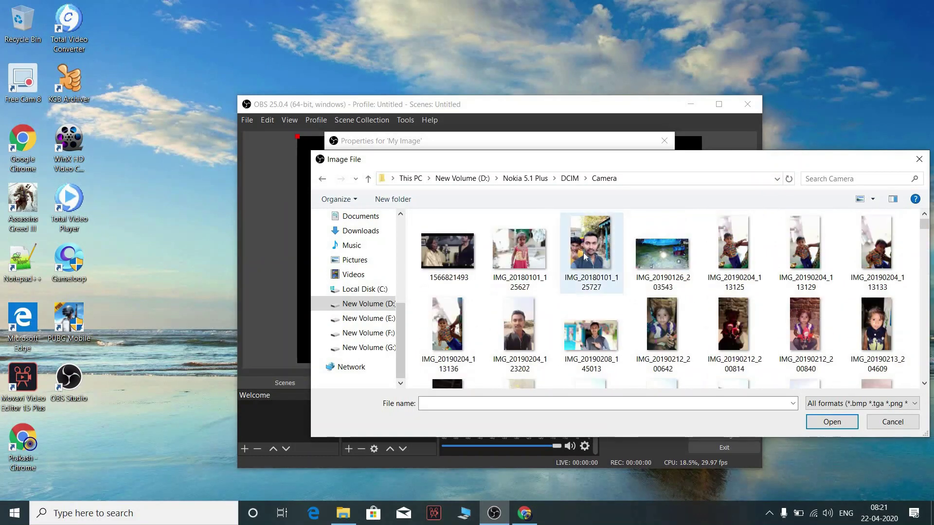
scroll(585, 258, down, 10)
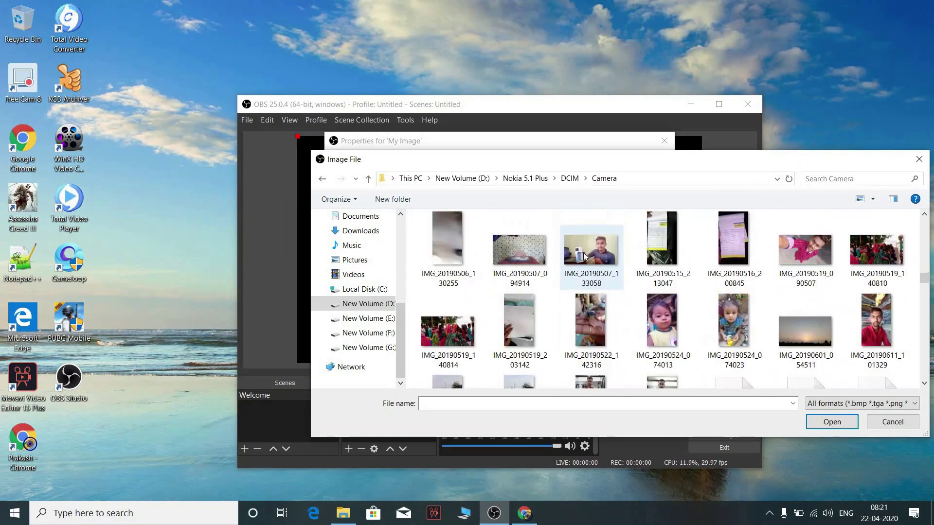
scroll(584, 258, up, 5)
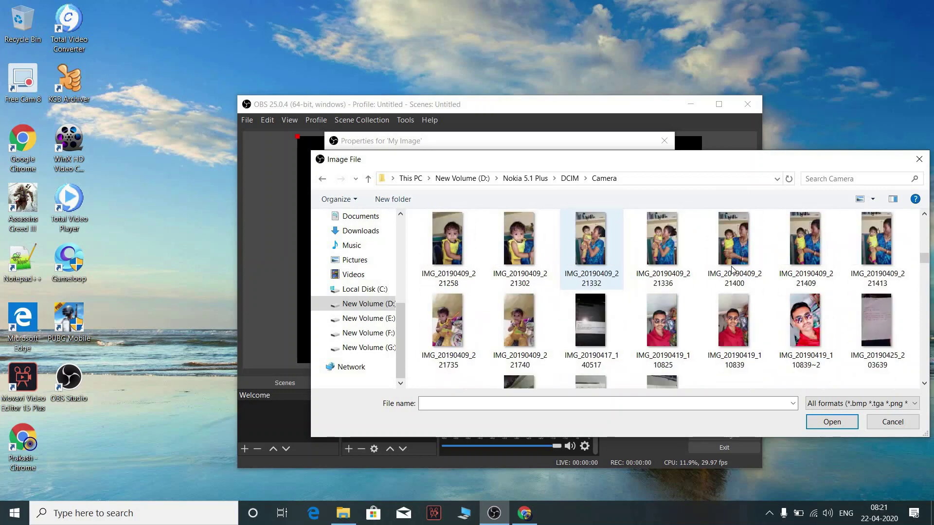
click(810, 312)
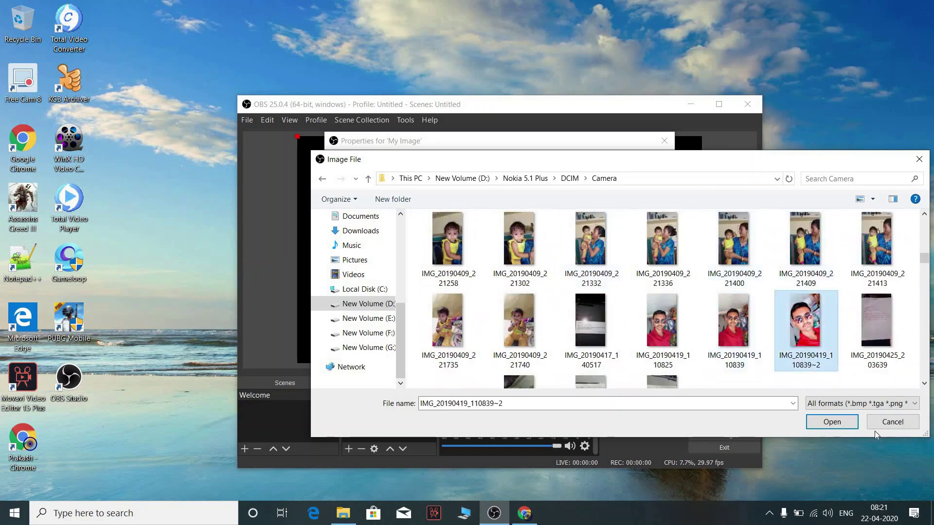
click(832, 421)
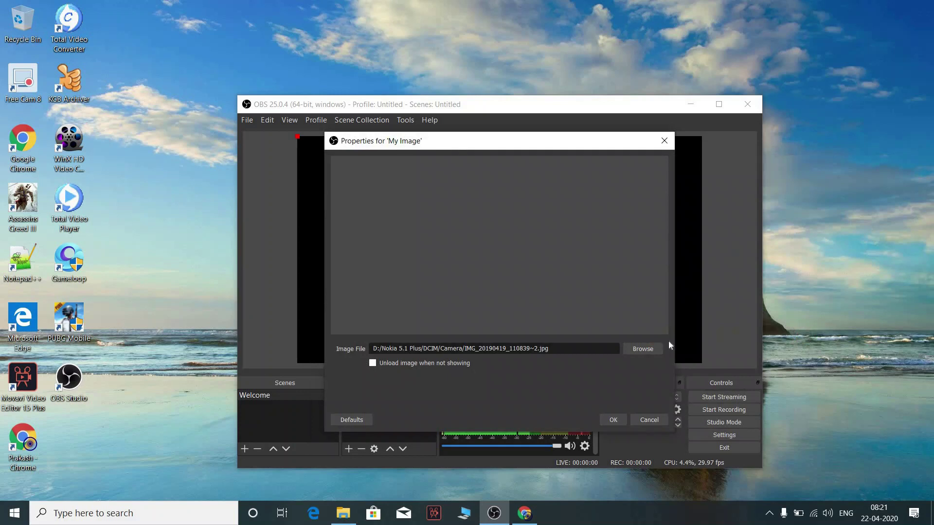
click(613, 420)
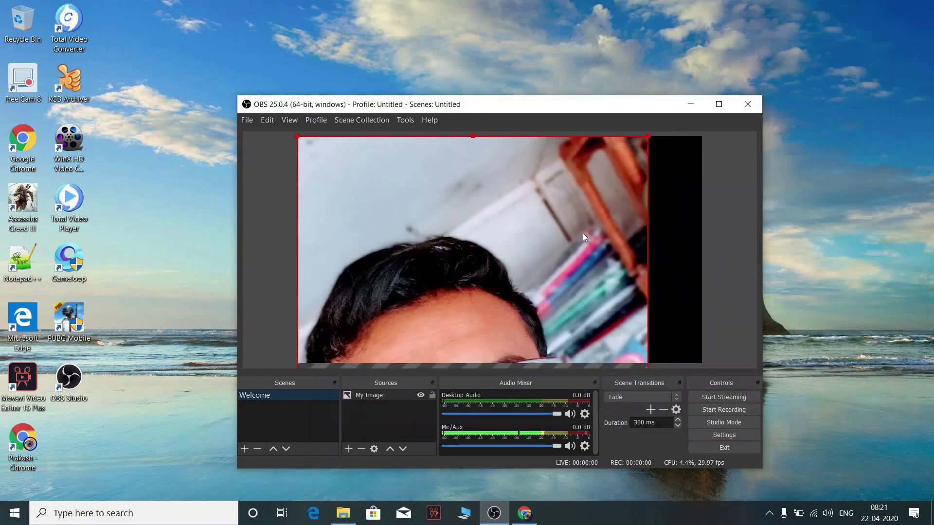
Step: Shrink the My Image picture until it fits the canvas height and place it near the canvas's left edge
drag(649, 139, 550, 255)
drag(483, 318, 481, 224)
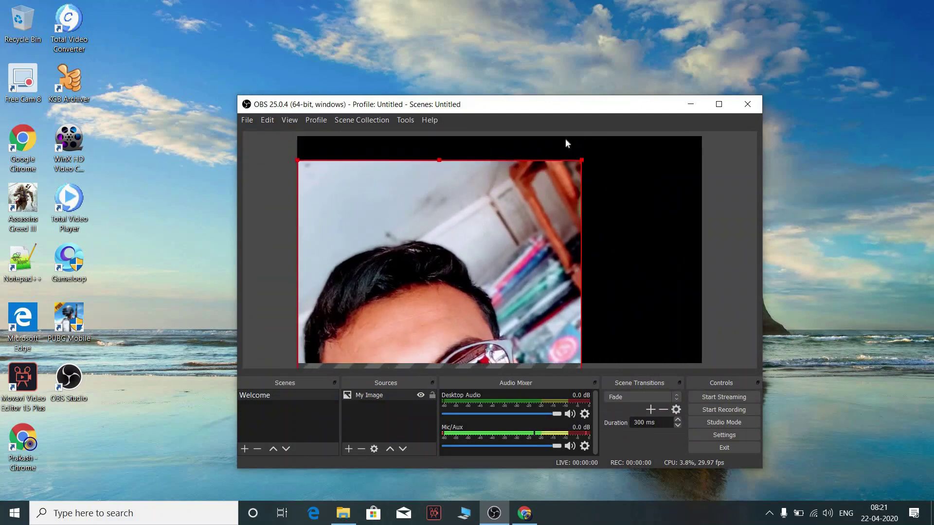
drag(481, 237, 420, 170)
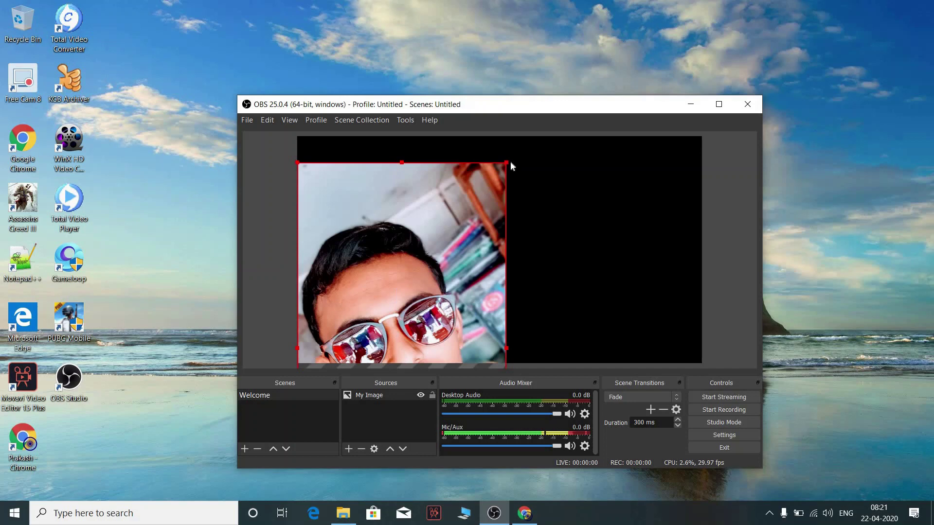
drag(506, 163, 402, 173)
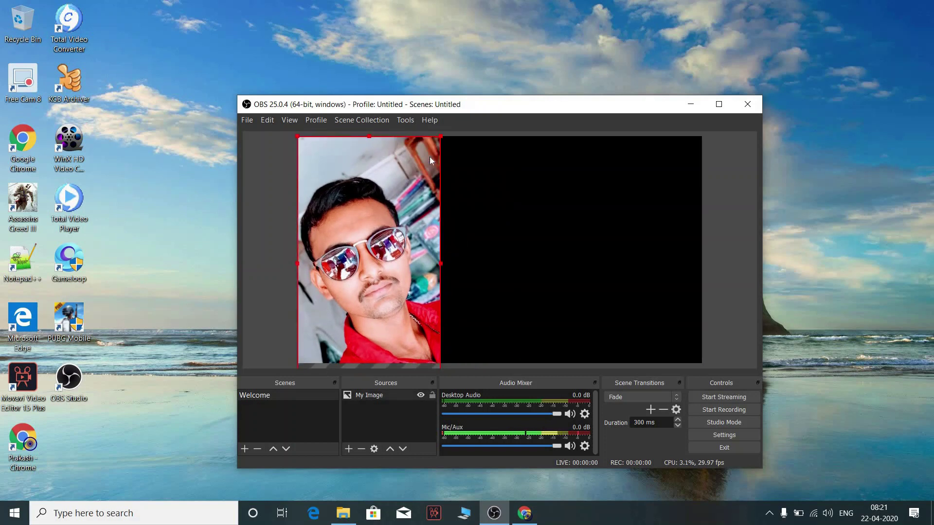
drag(413, 188, 410, 192)
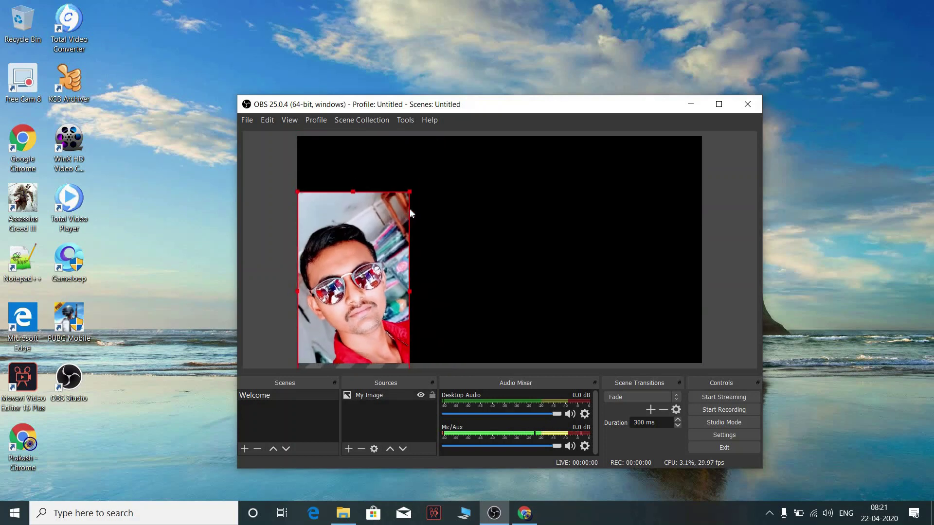
drag(387, 238, 401, 195)
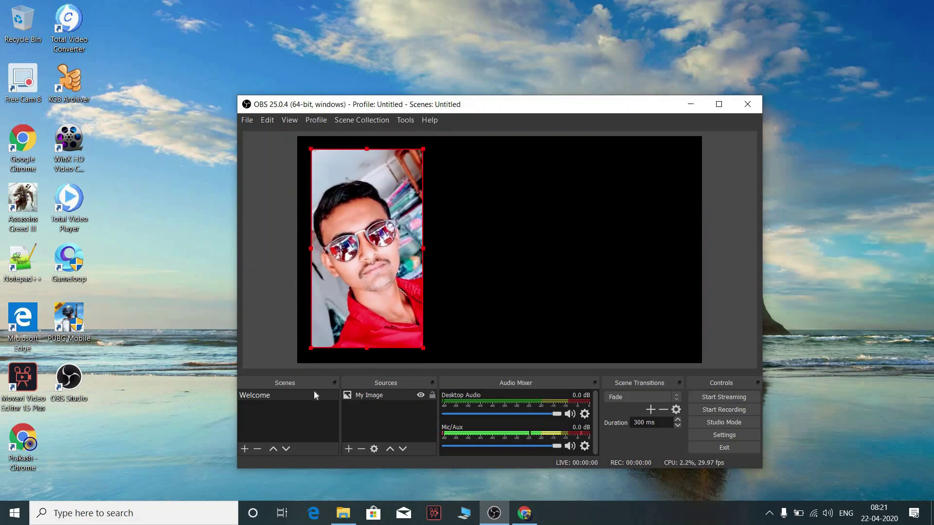
Step: Add a new Text (GDI+) source named Welcome My Friends to the Welcome scene
click(407, 422)
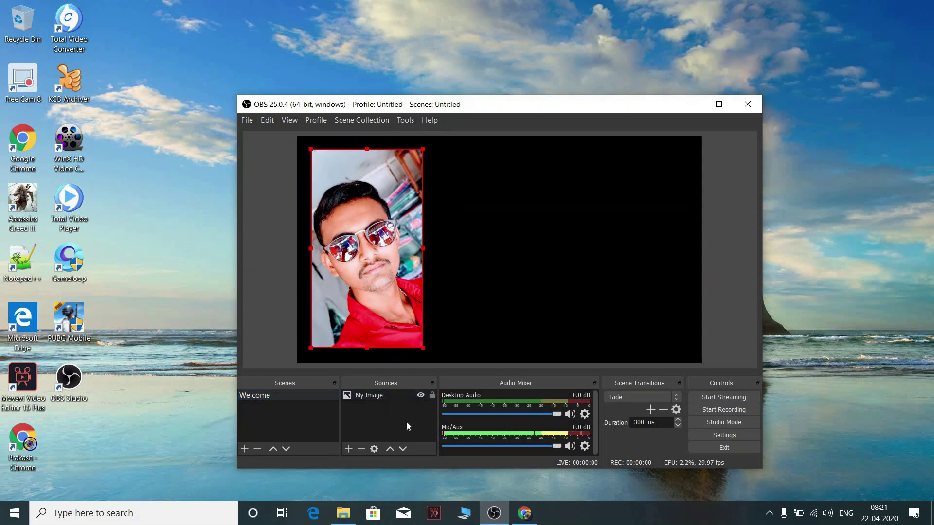
click(349, 449)
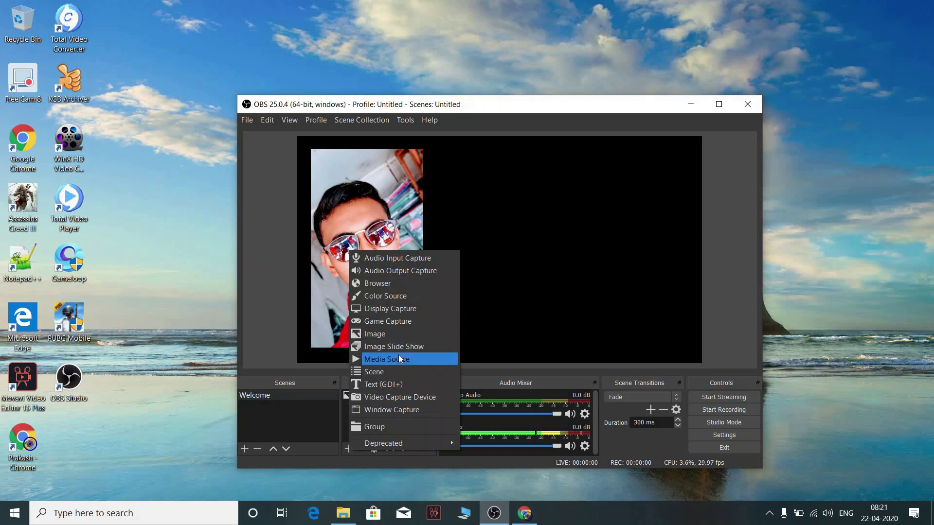
click(380, 386)
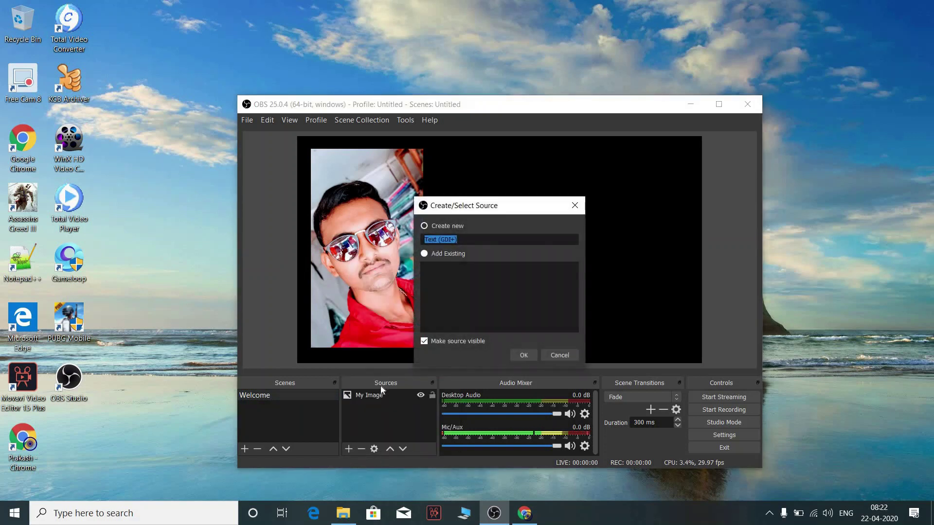
key(BackSpace)
text(We)
text(lco)
text(me My D)
text(Fi)
text(r)
text(end)
text(s)
click(524, 355)
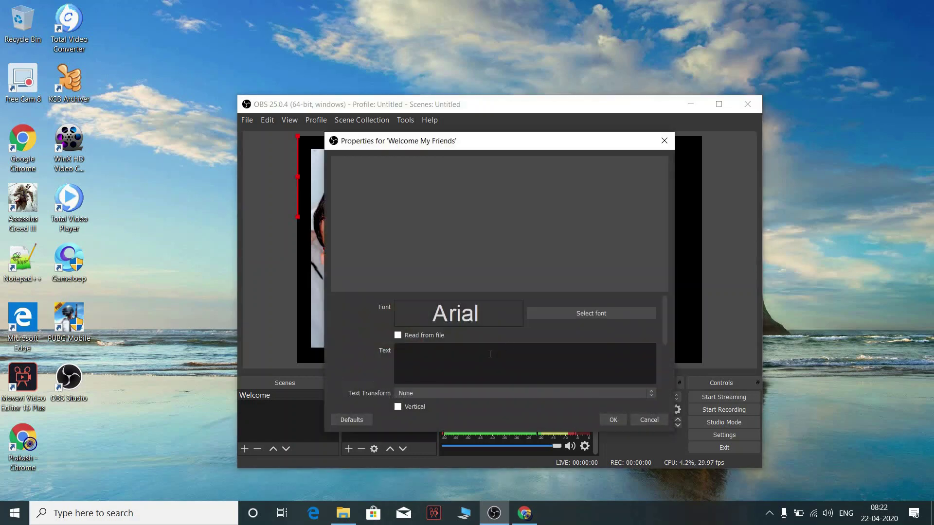
Step: Enter Welcome My Friends as the source's text, accept it, and shrink the text to fit beside the picture near the canvas's upper edge
click(488, 357)
text(Welcome)
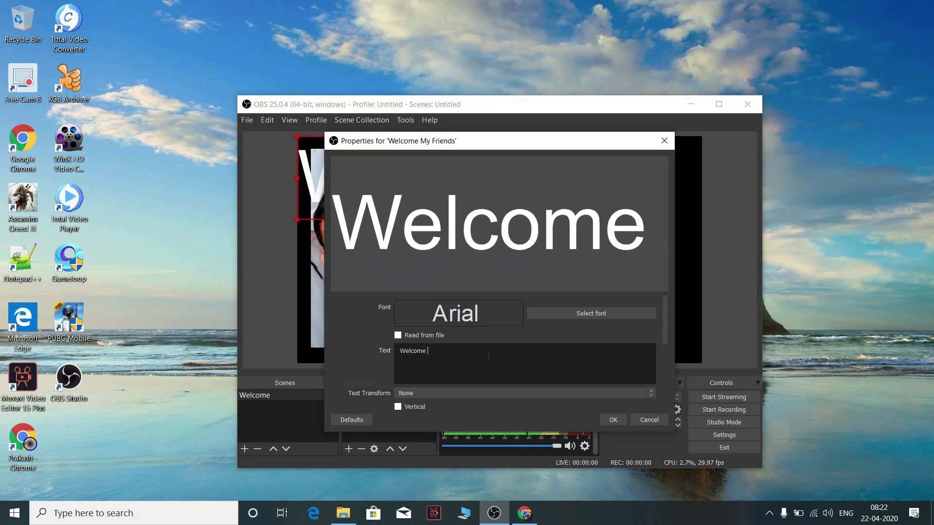
text( My)
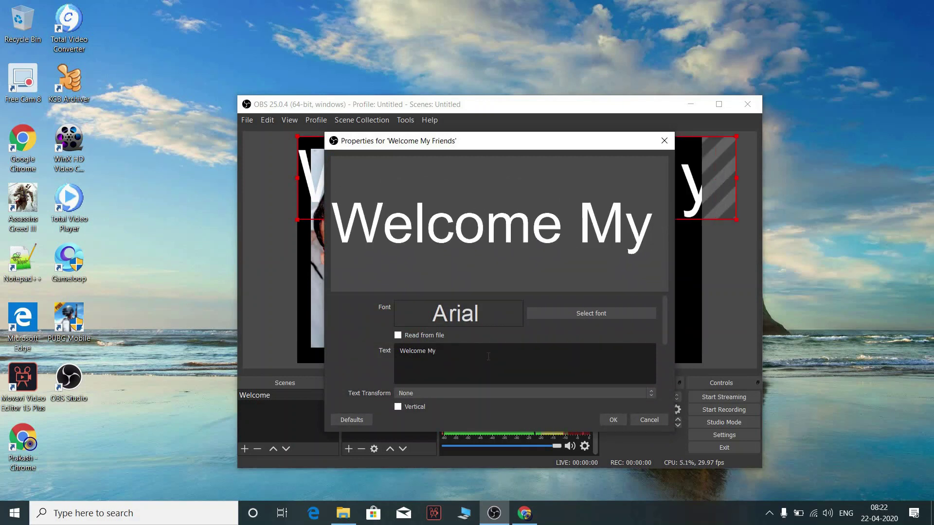
text( Friends)
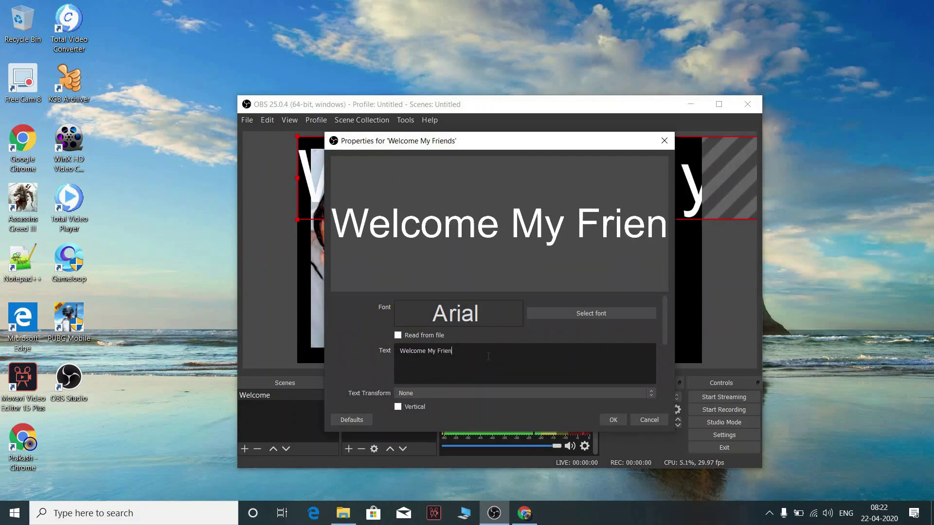
click(615, 422)
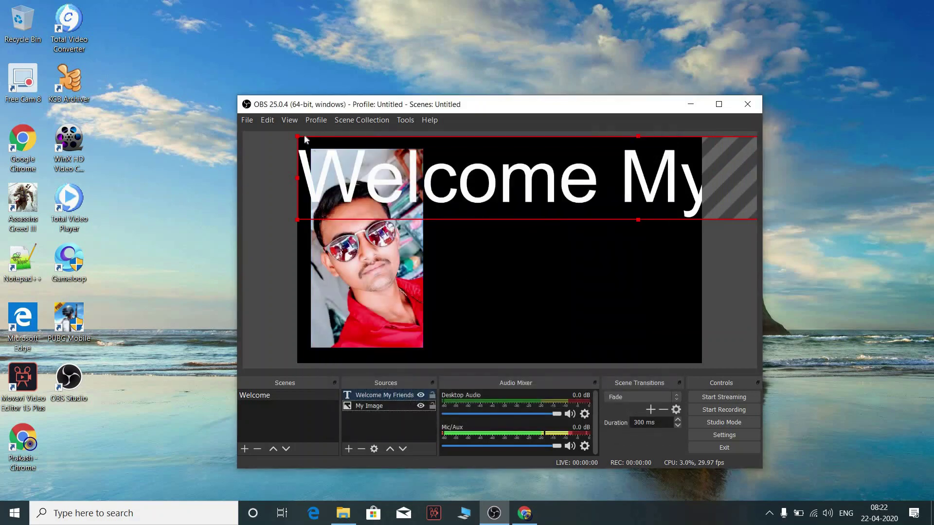
drag(296, 138, 458, 173)
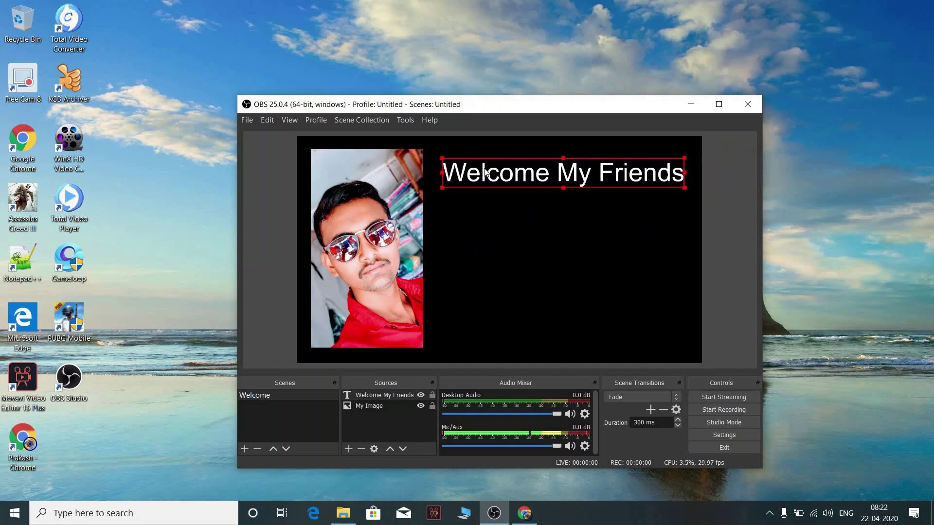
click(541, 206)
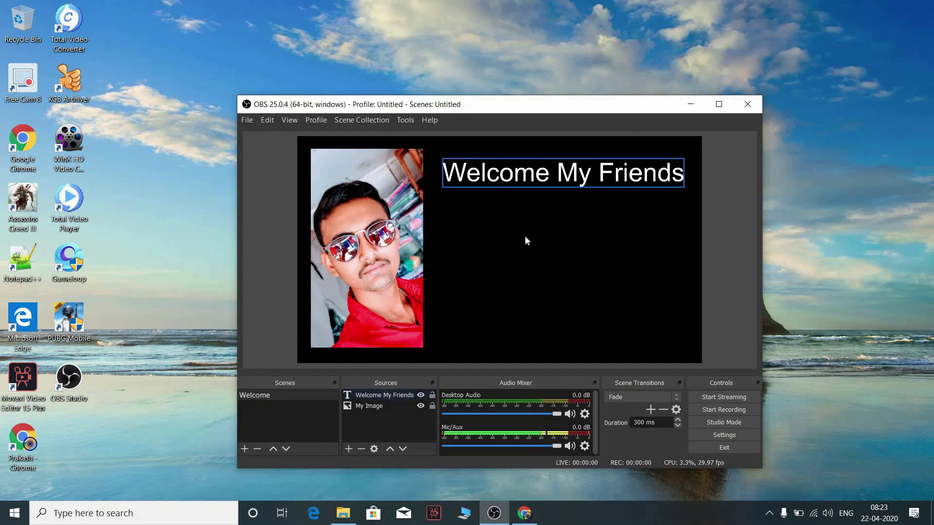
Step: Add a new media source named Timer to the Welcome scene
click(348, 448)
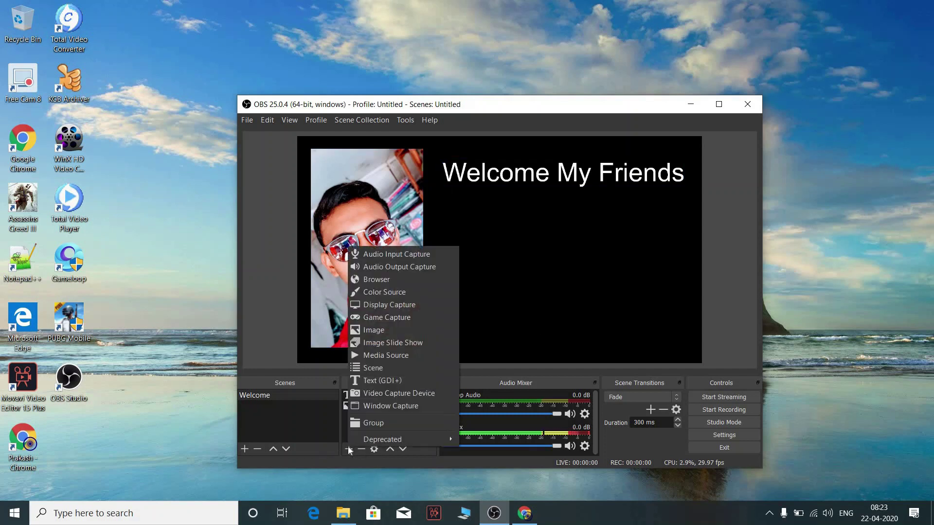
click(387, 359)
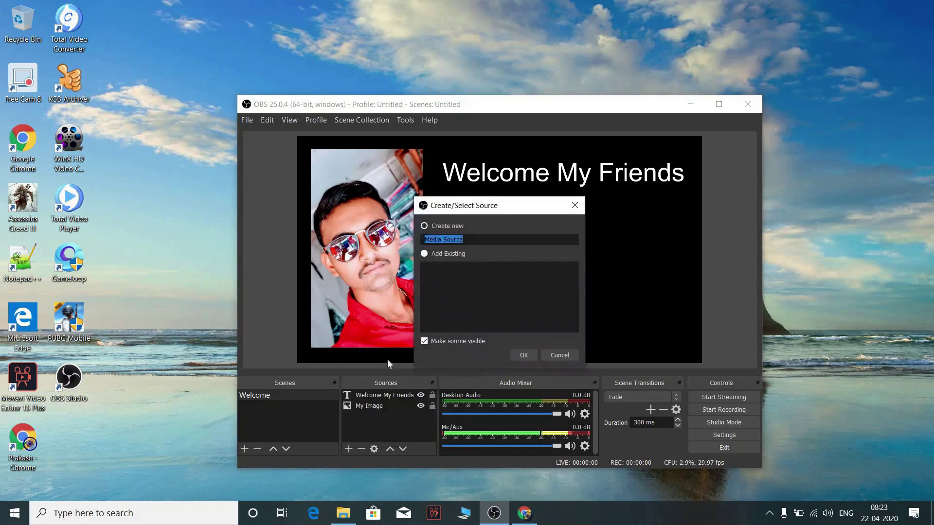
key(BackSpace)
text(Timer)
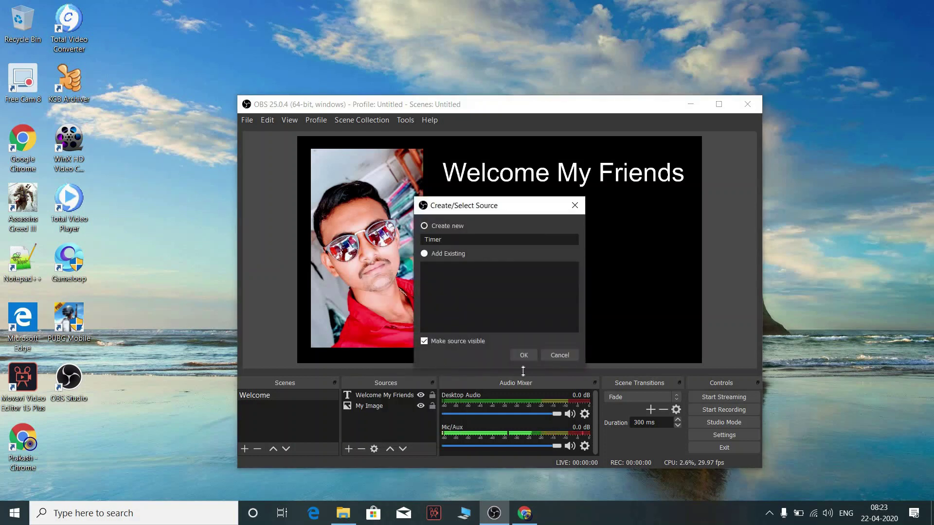
click(527, 355)
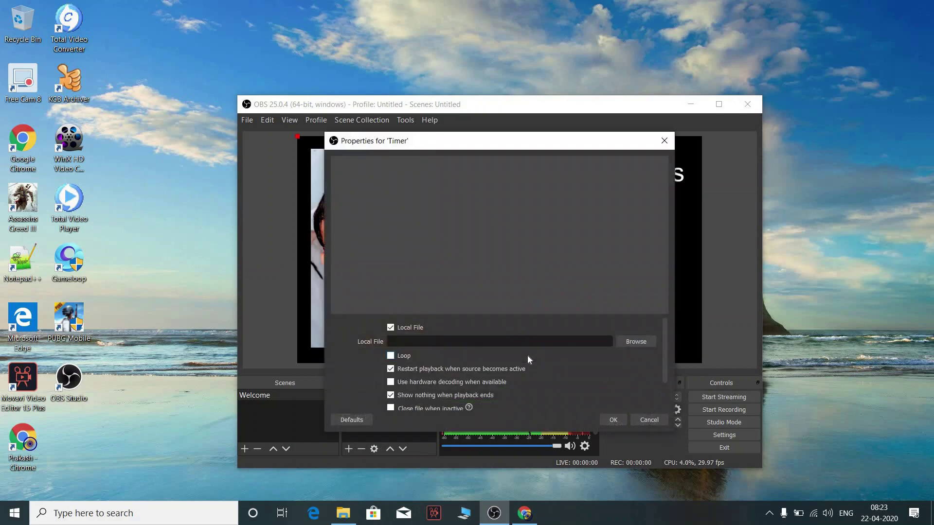
Step: Choose the 20-second countdown timer green screen MP4 from the Downloads folder as the Timer source's local file
click(628, 342)
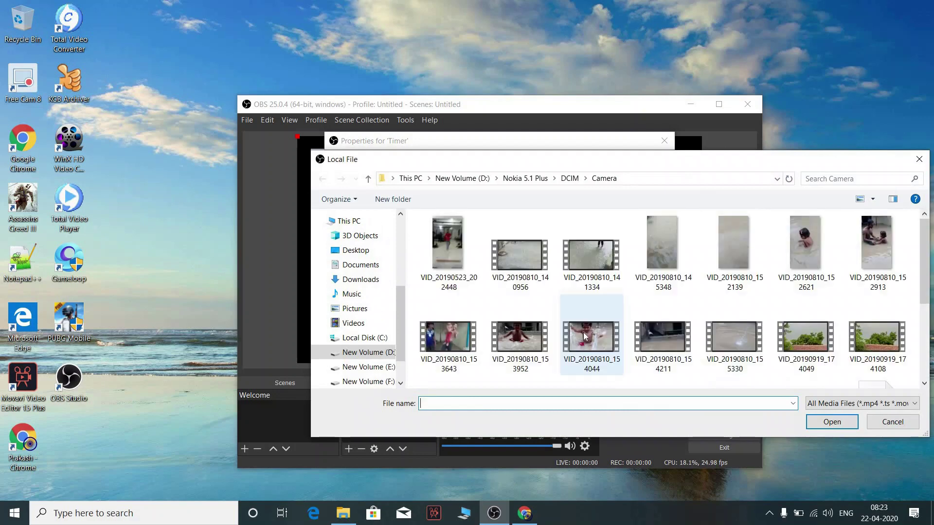
scroll(372, 261, up, 4)
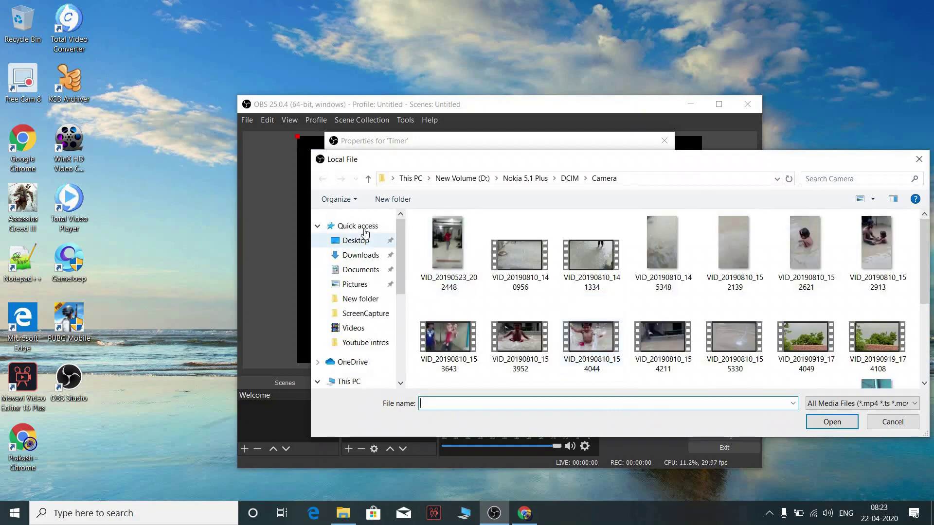
click(353, 258)
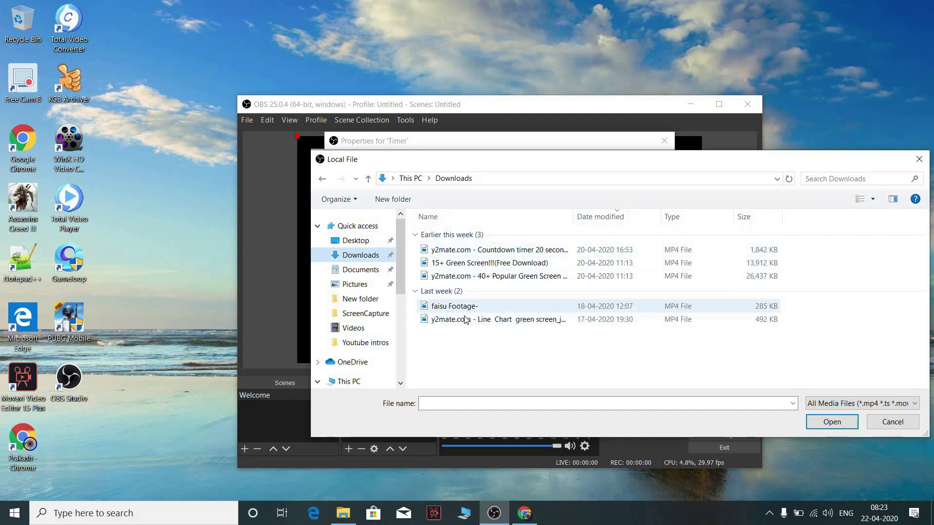
double_click(457, 251)
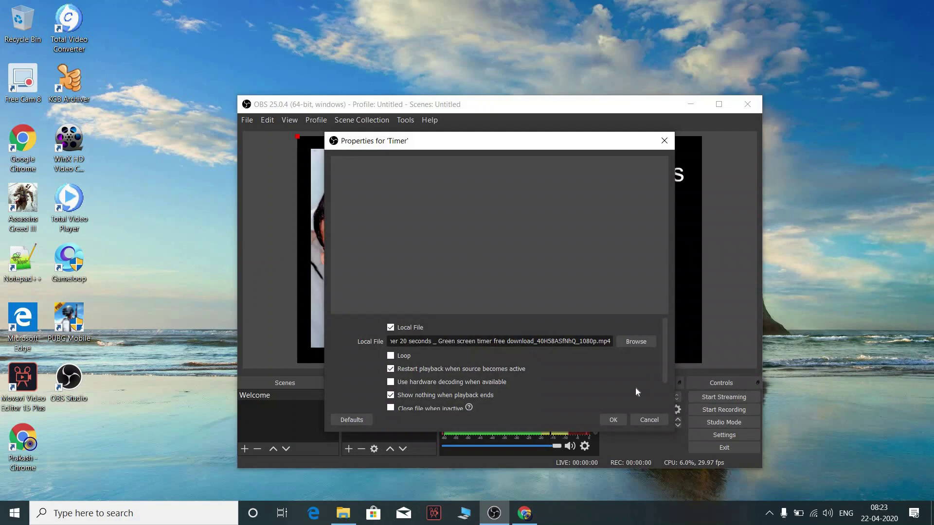
Step: Enable looping for the Timer source and accept its properties
click(391, 357)
click(389, 358)
click(390, 357)
click(614, 420)
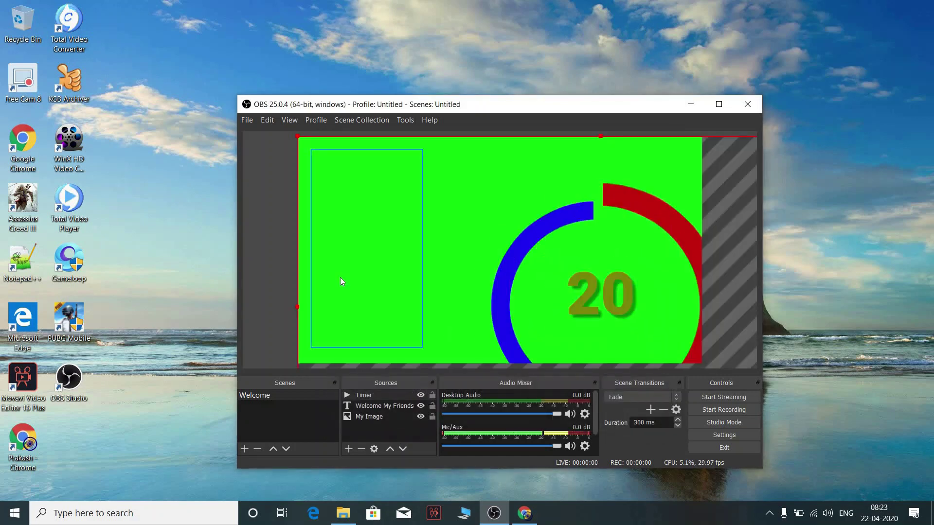
Step: Shrink the Timer video and place it beside the picture, centred below the Welcome My Friends text
drag(297, 137, 569, 289)
drag(652, 310, 499, 224)
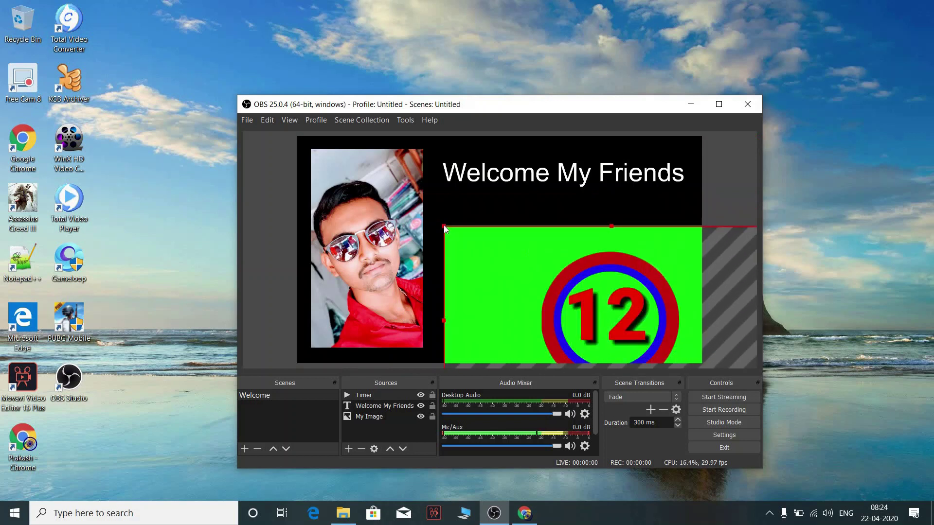
drag(548, 264, 545, 223)
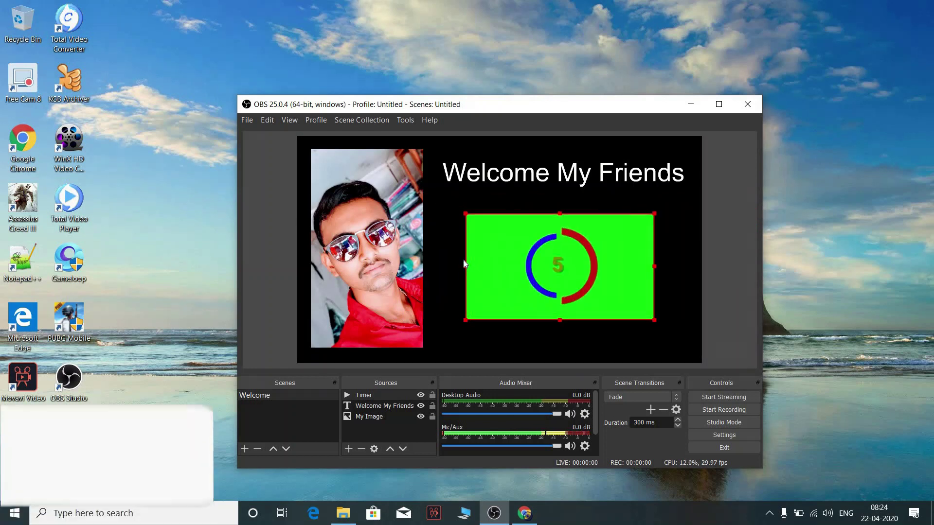
click(470, 343)
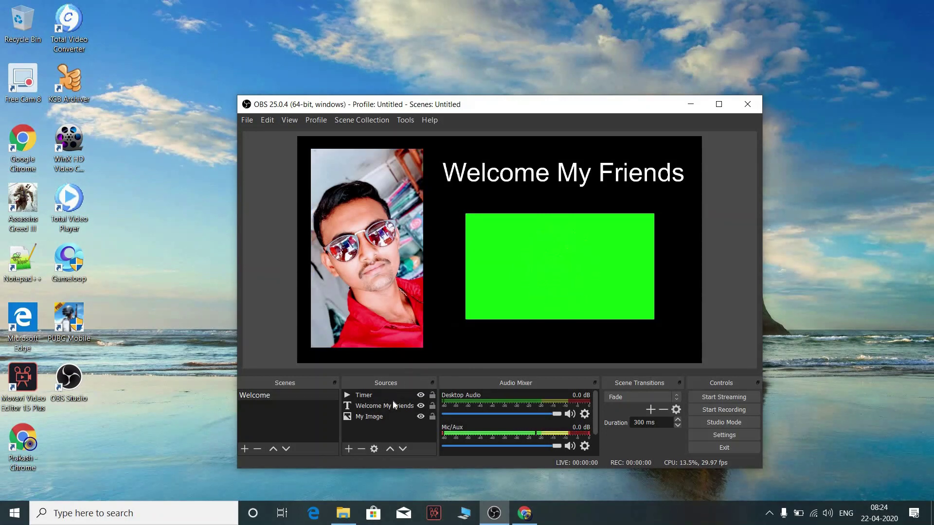
click(347, 449)
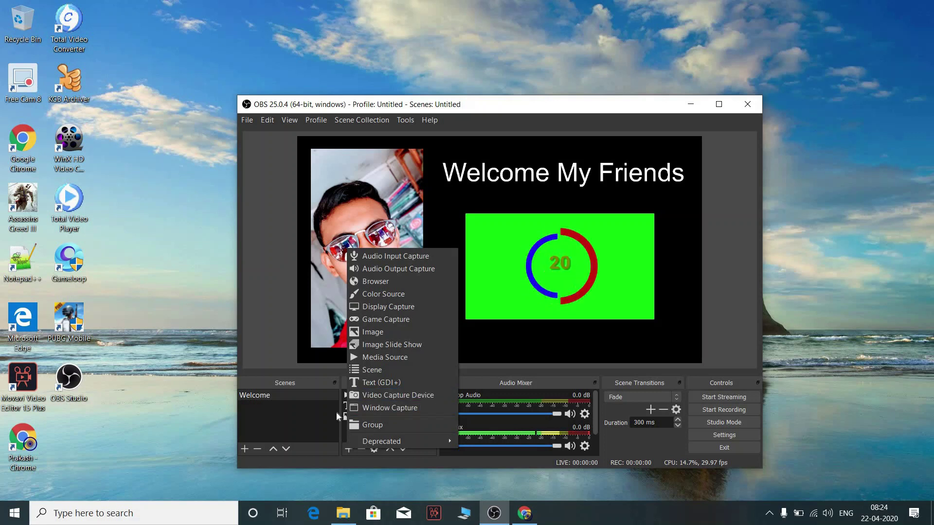
click(334, 449)
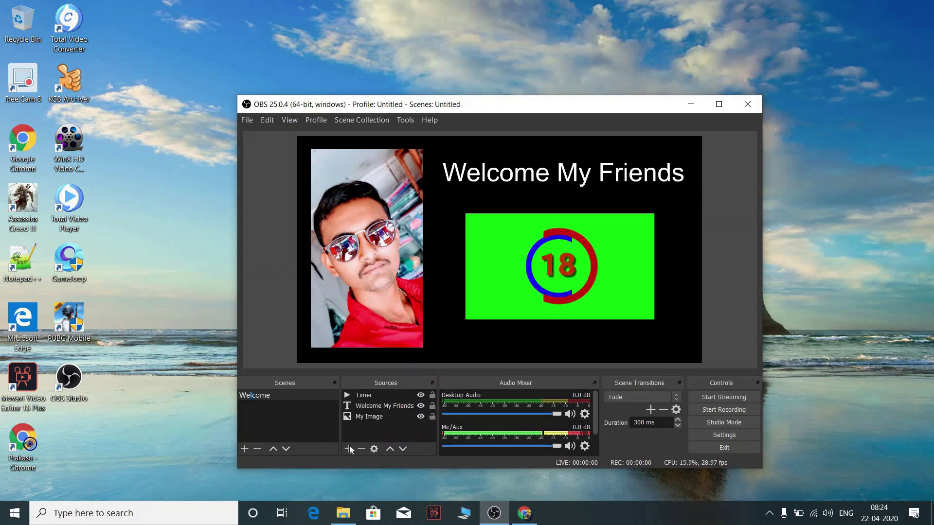
click(368, 416)
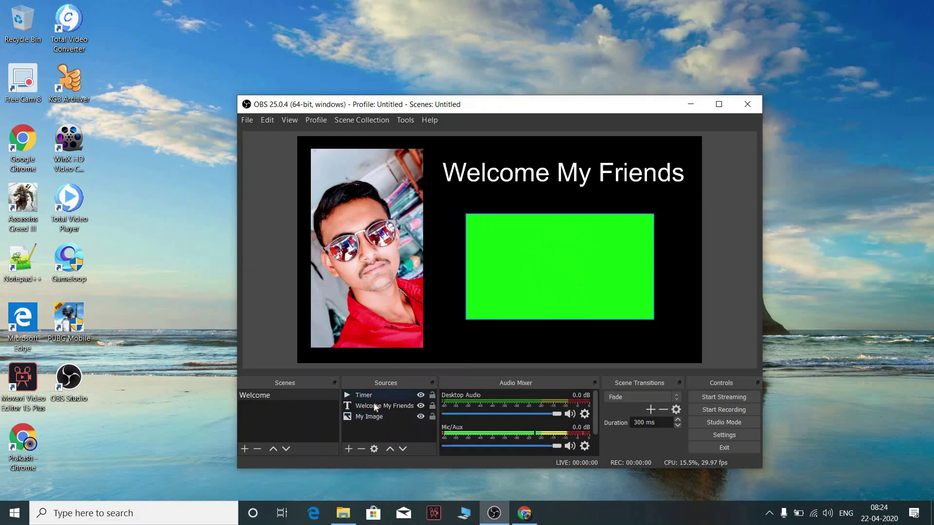
click(371, 396)
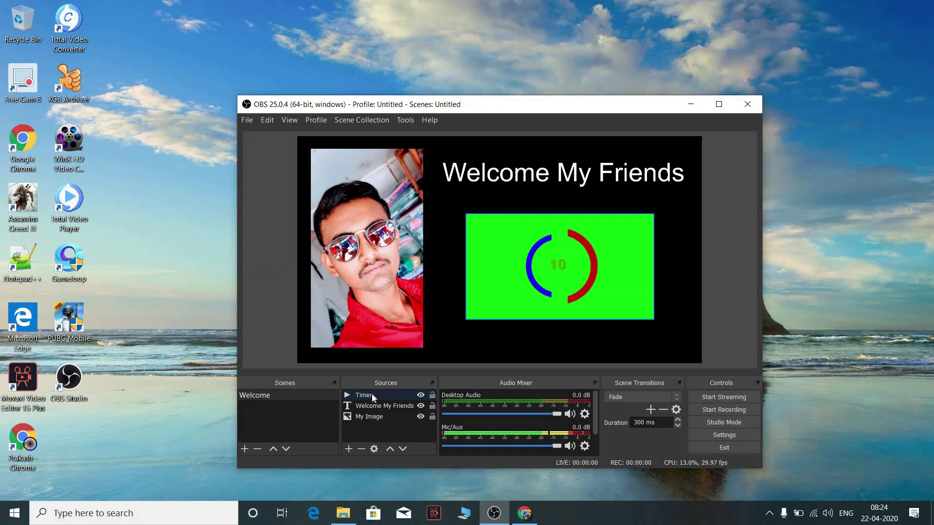
click(349, 449)
click(325, 440)
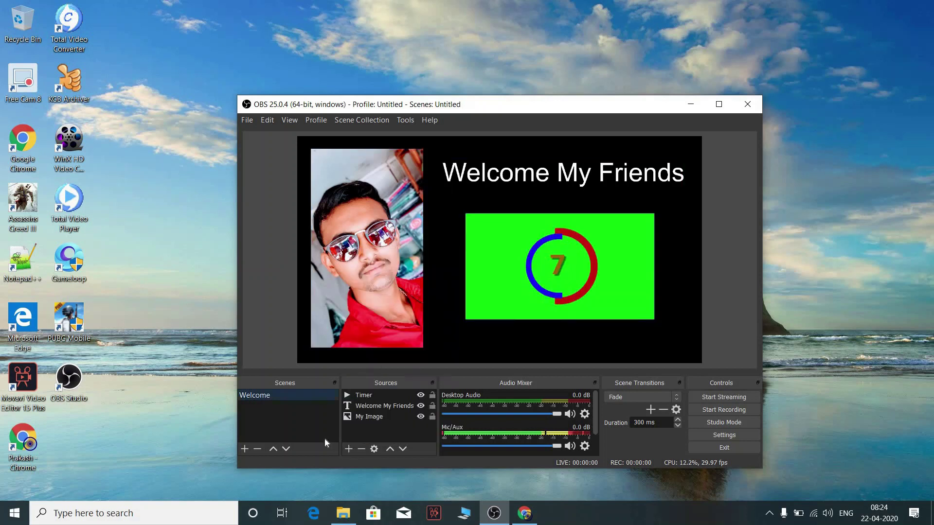
Step: Add a Chroma Key effect filter to the Timer source to remove its green background, and close the filters
click(364, 395)
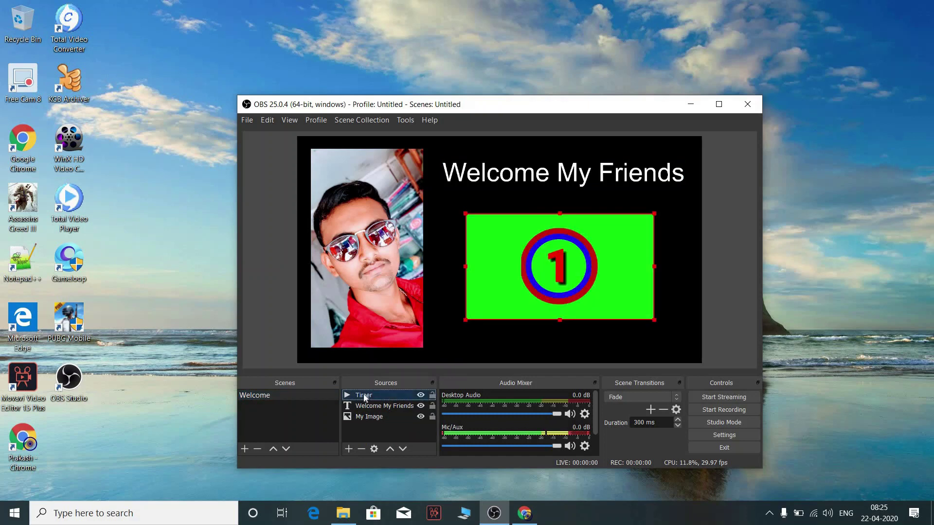
right_click(363, 395)
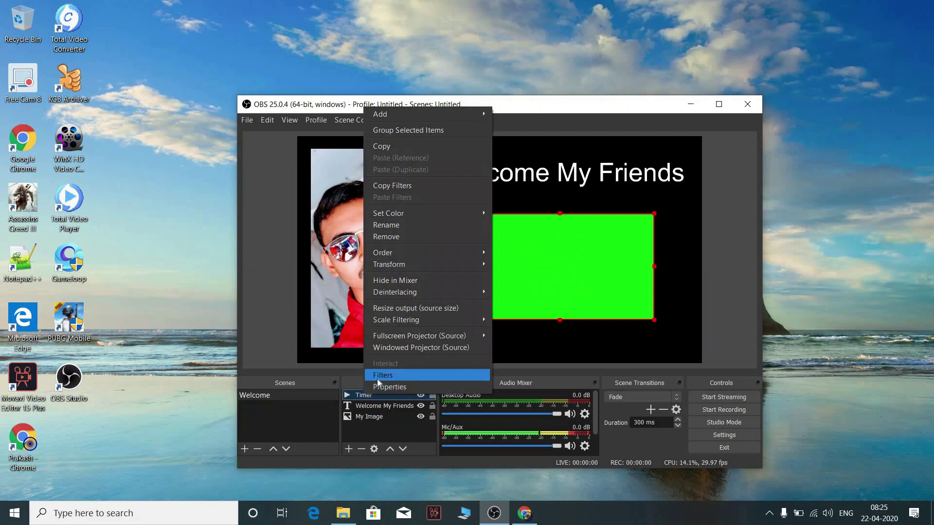
click(378, 376)
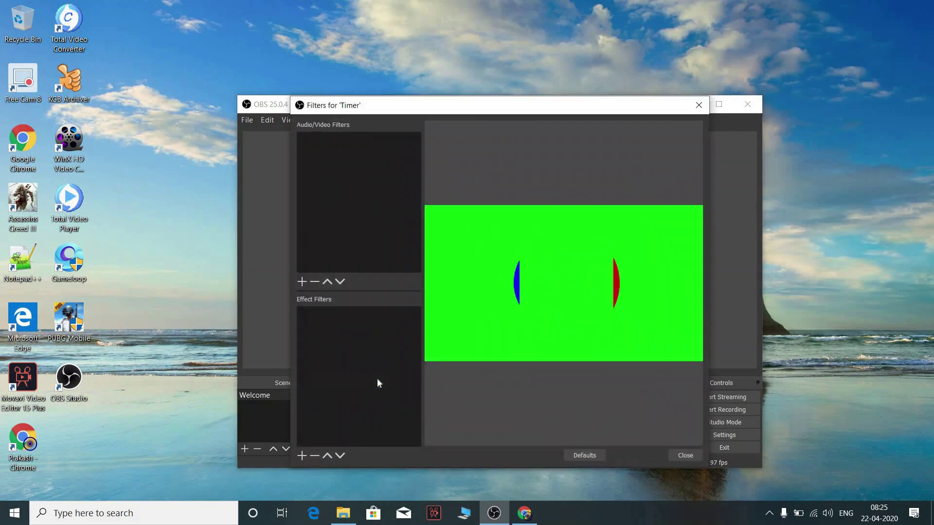
click(299, 458)
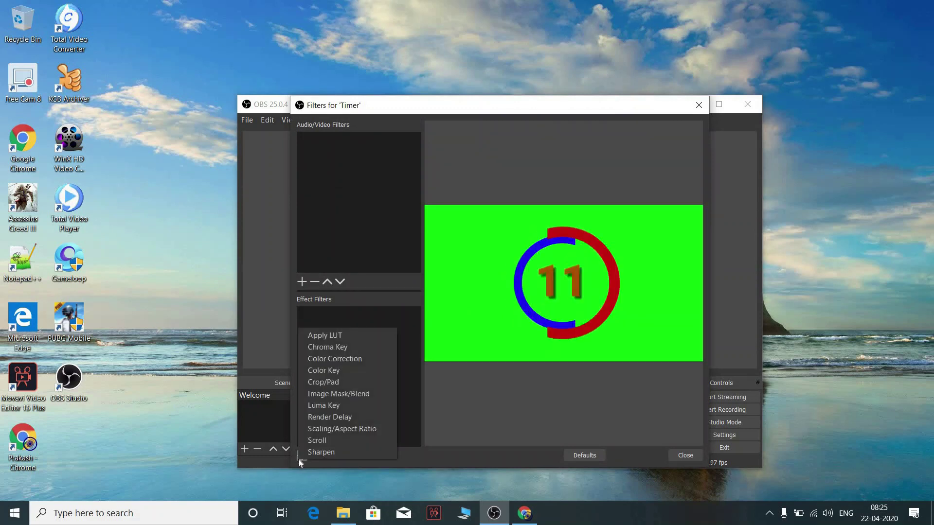
click(329, 351)
click(480, 304)
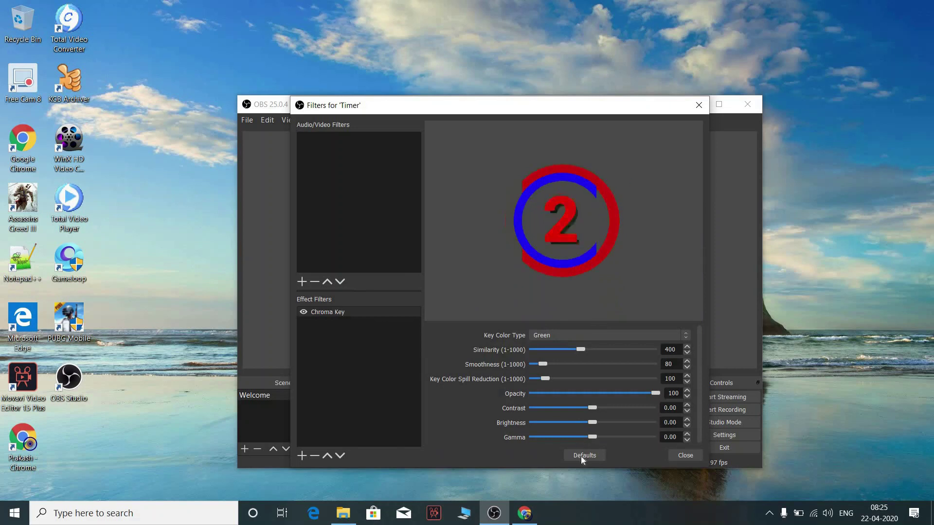
click(680, 452)
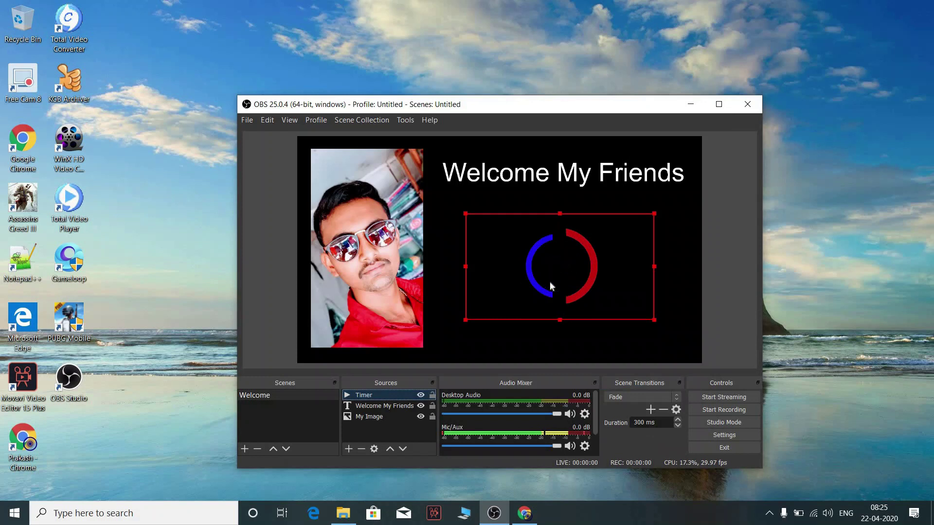
click(544, 344)
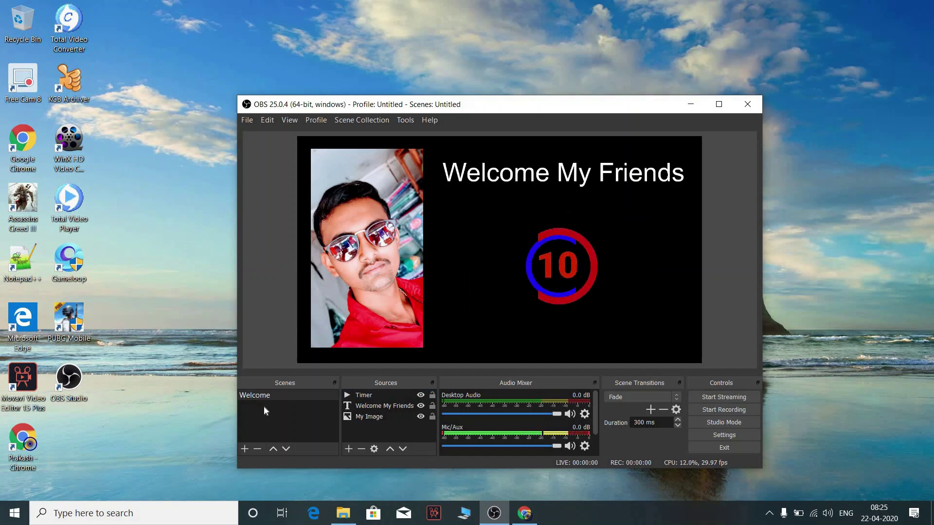
click(288, 395)
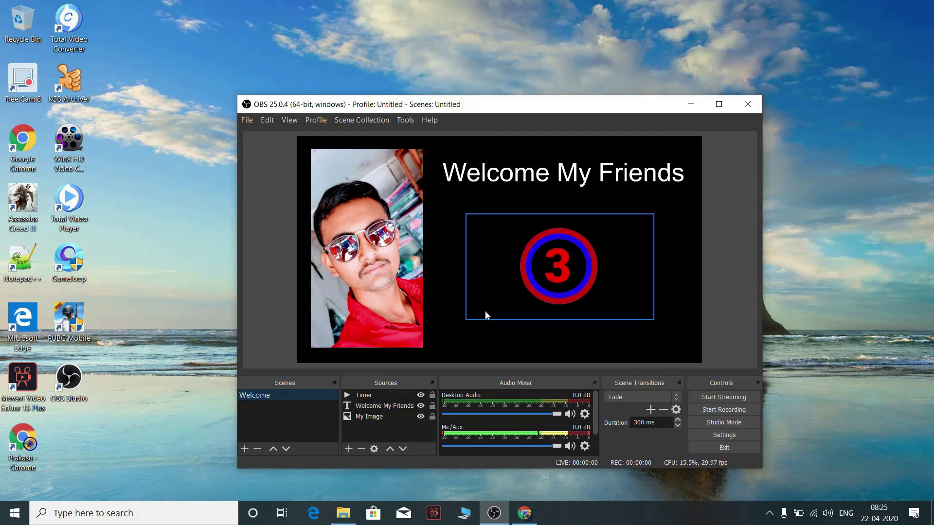
Step: Add a new scene named Channel Intro and place it above the Welcome scene in the scene list
click(244, 448)
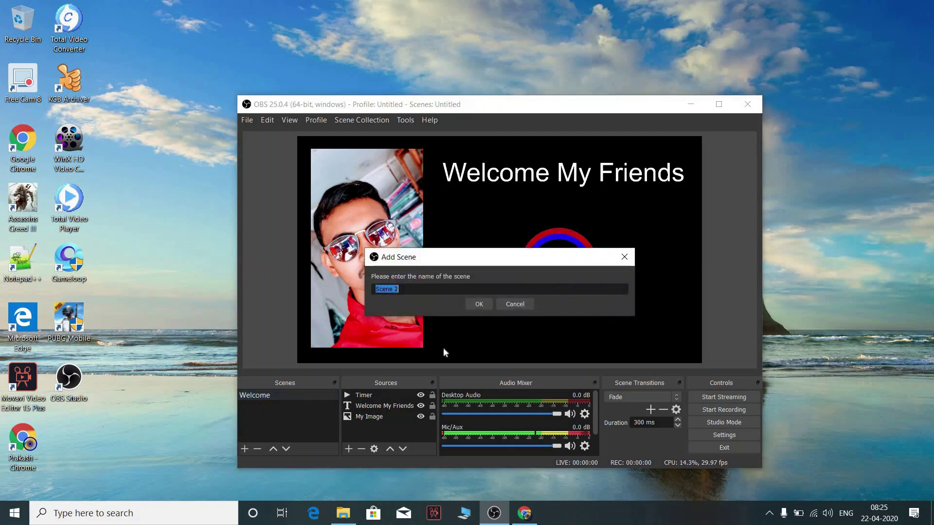
text(Channel Indro)
key(BackSpace)
key(BackSpace)
key(BackSpace)
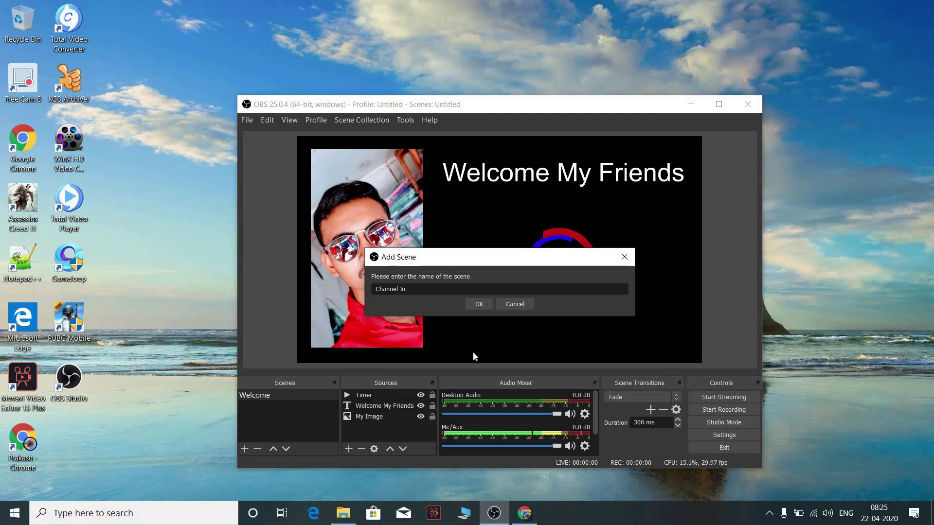
text(tro)
click(482, 308)
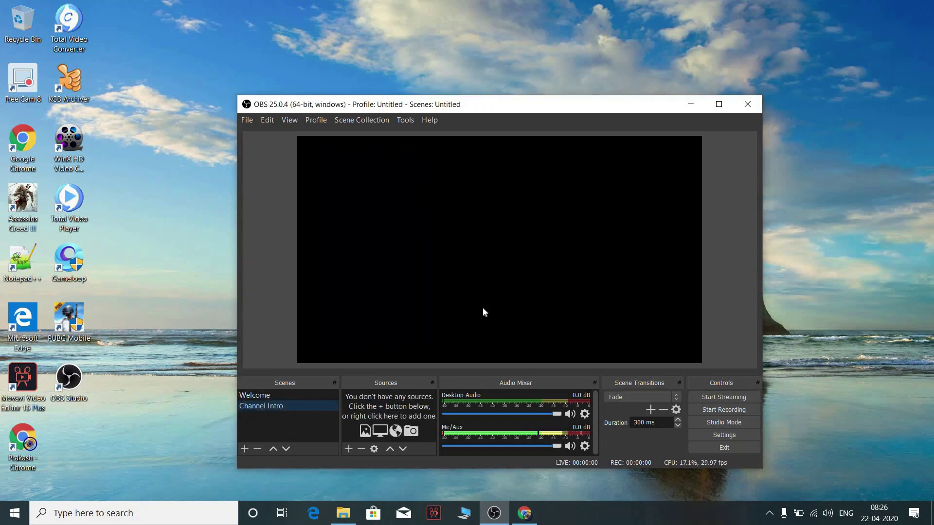
click(264, 395)
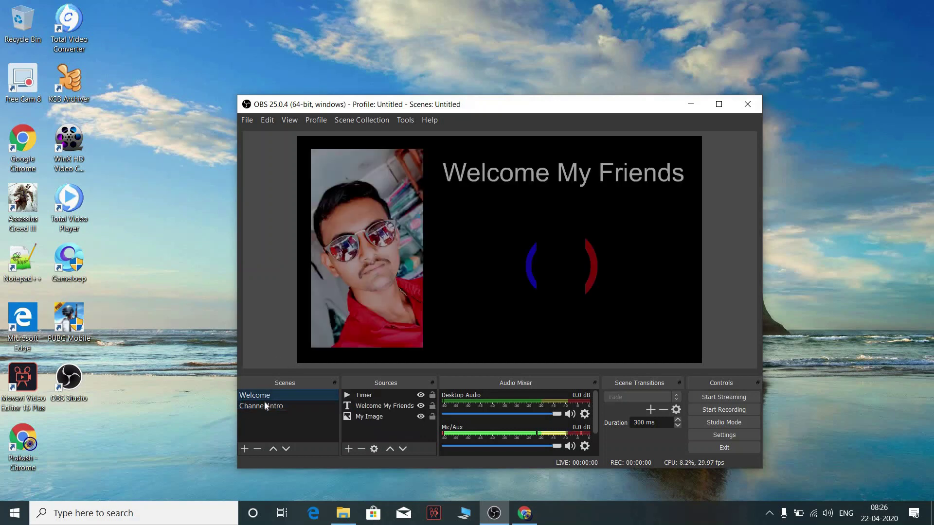
drag(265, 395, 268, 433)
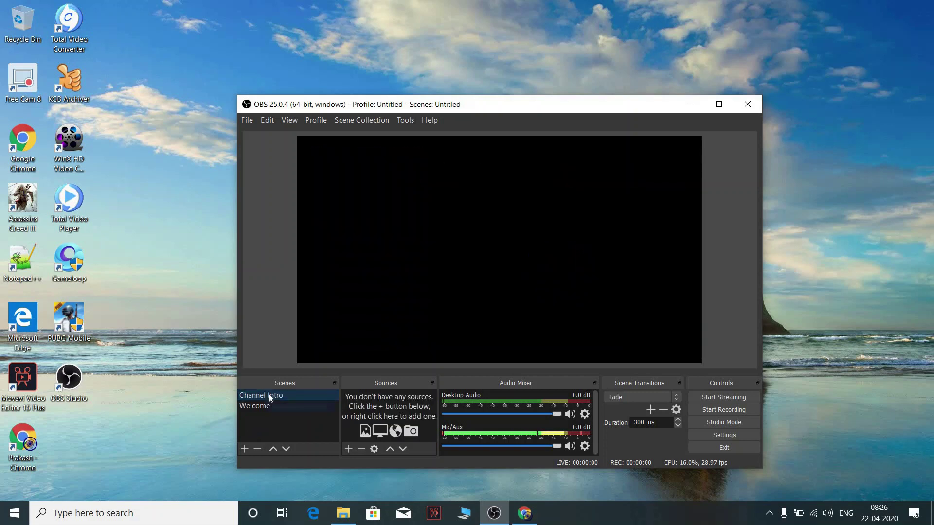
Step: Add a new media source named Intro For Channel to the Channel Intro scene
click(348, 449)
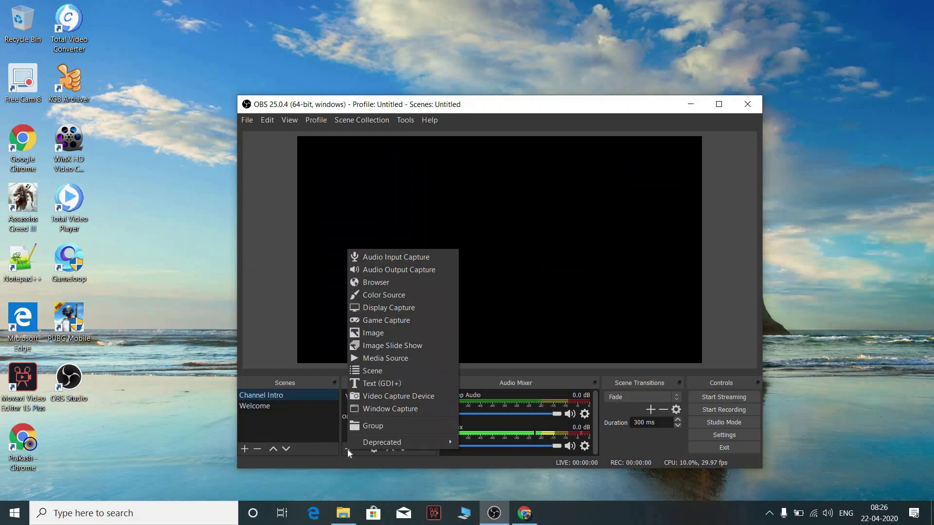
click(392, 359)
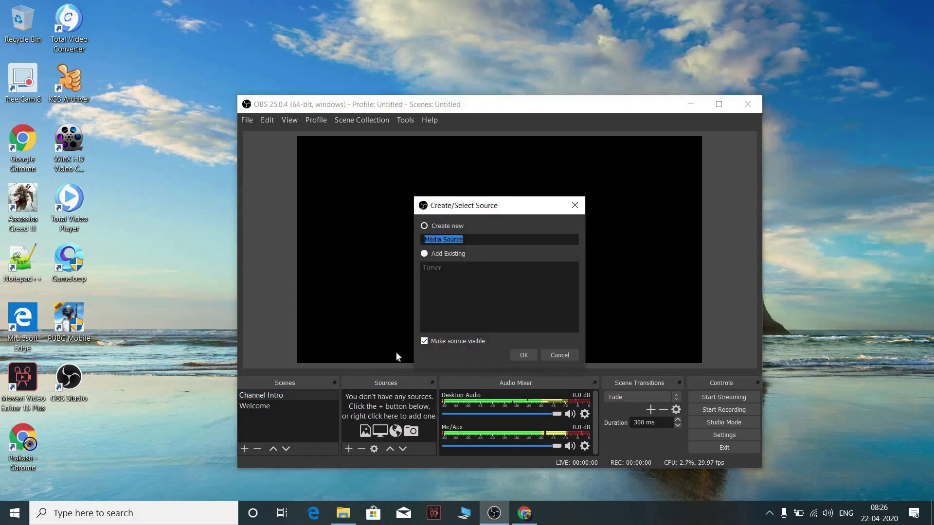
key(BackSpace)
text(In)
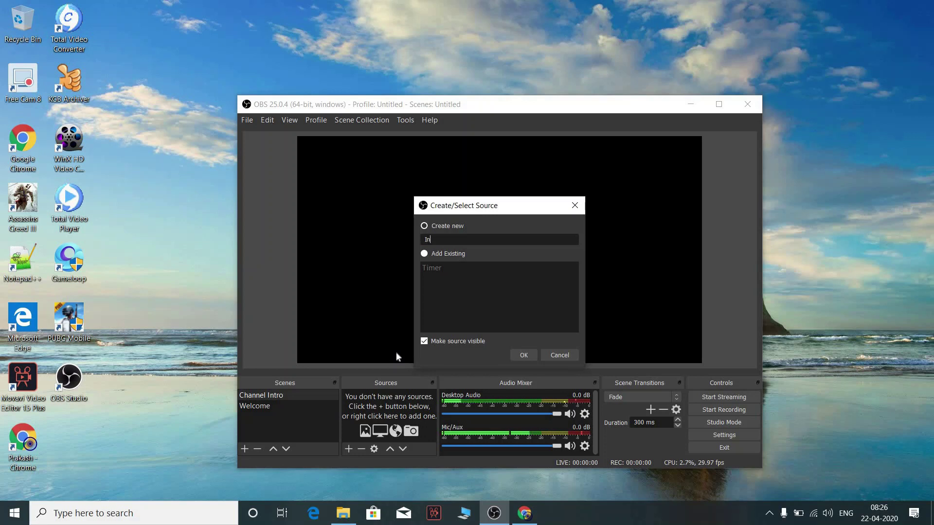
text(tro For  Chanenel)
click(526, 352)
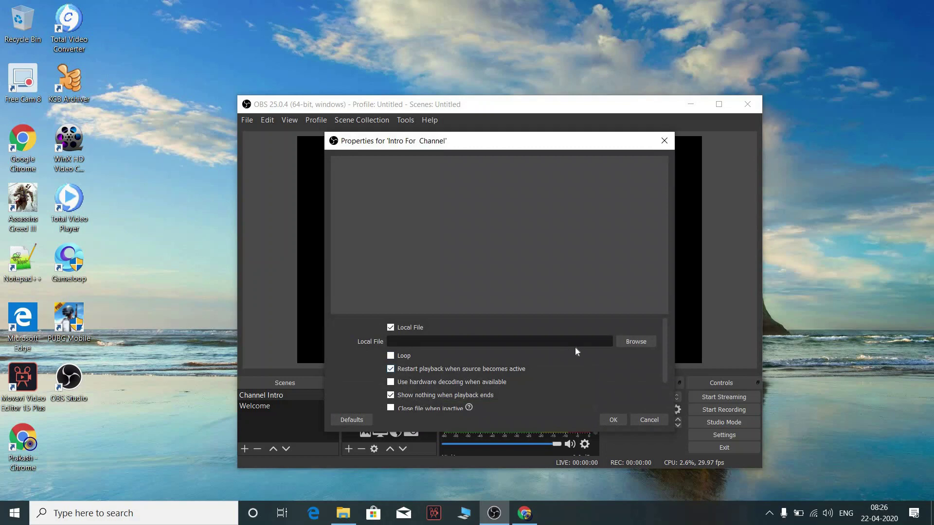
Step: Load Untitled 2_1080p_2.mp4 from the Youtube intros folder on drive D as the source's looping local file and accept its properties
click(633, 342)
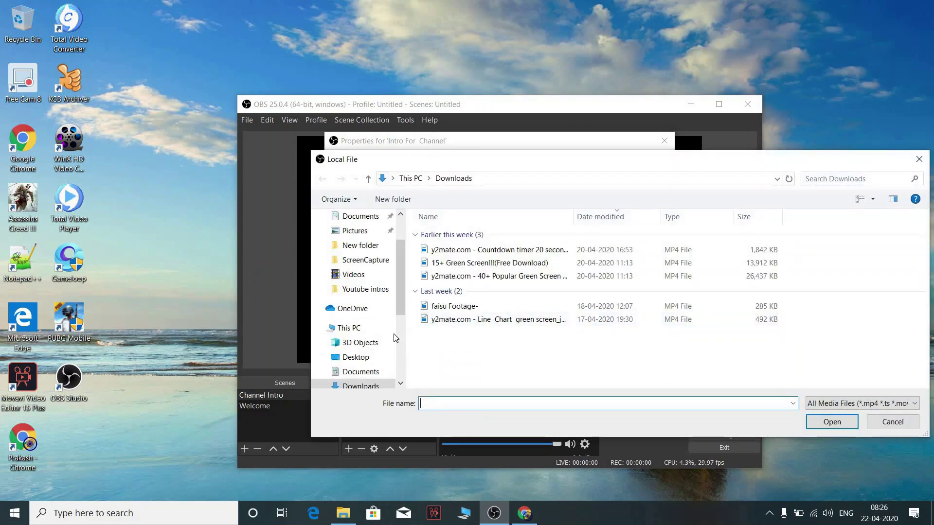
scroll(395, 338, down, 4)
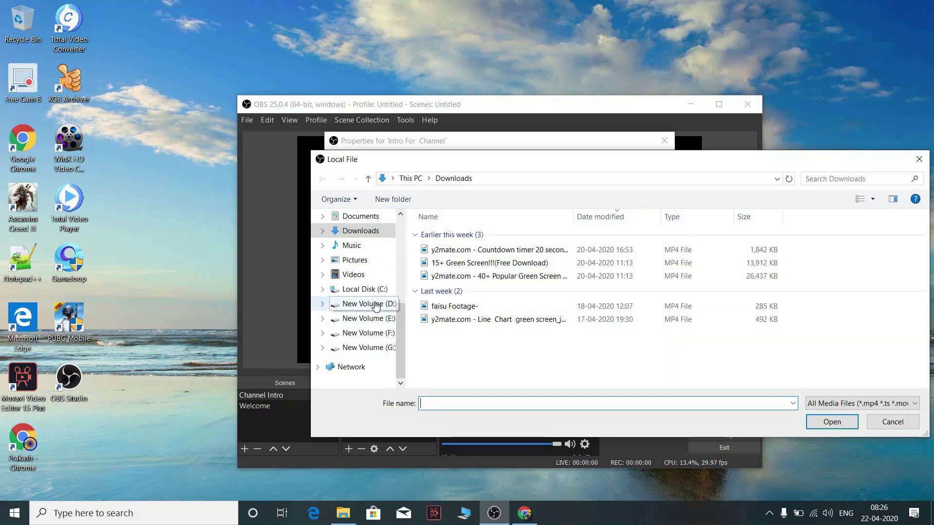
click(370, 304)
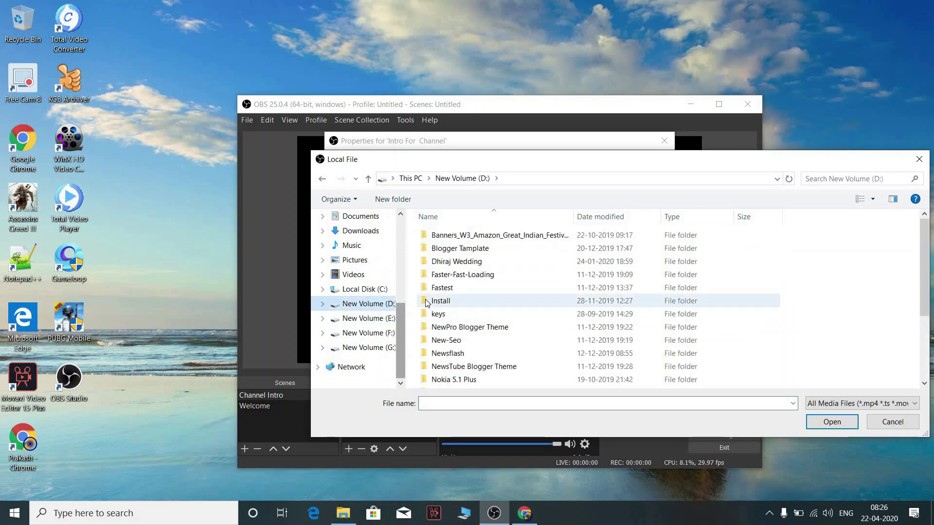
scroll(447, 299, down, 3)
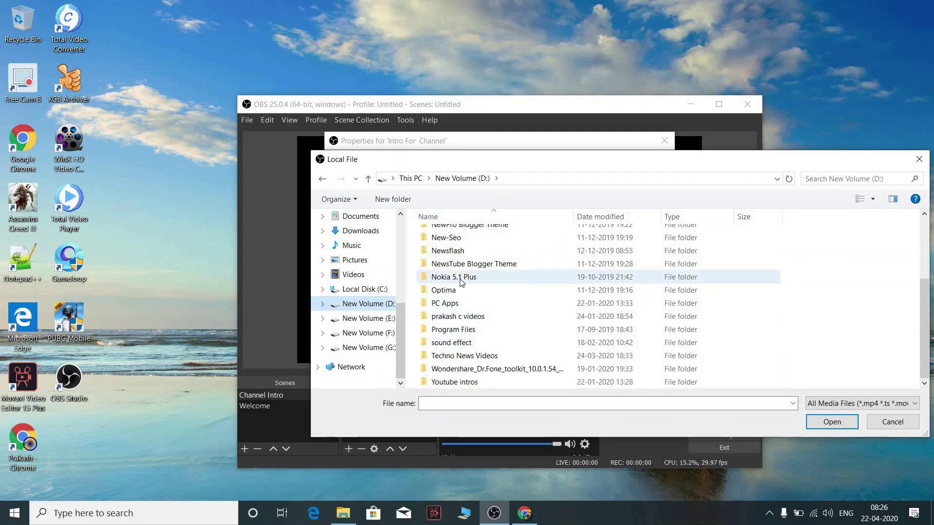
click(447, 384)
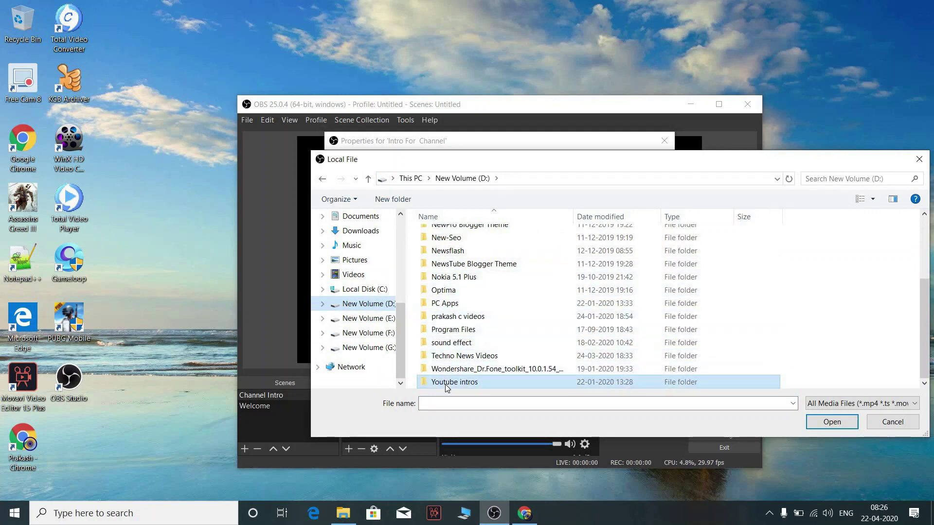
double_click(447, 384)
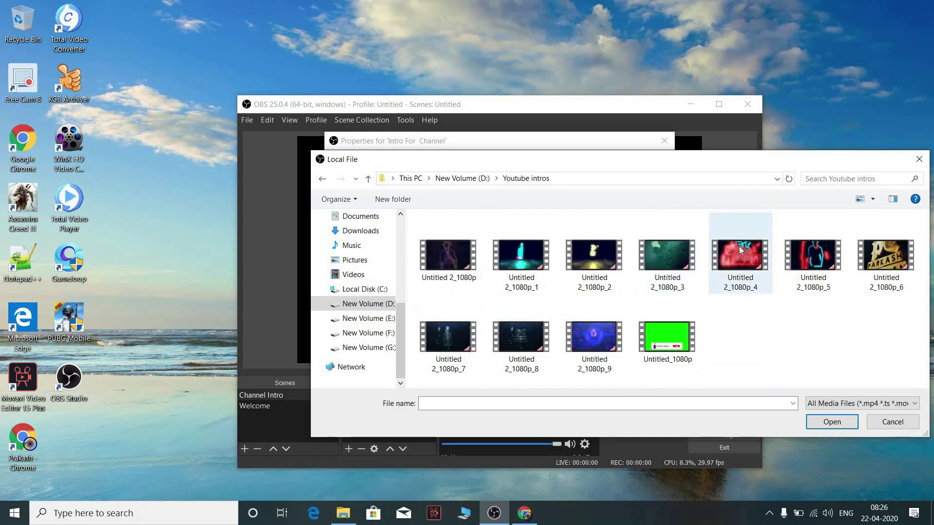
double_click(591, 267)
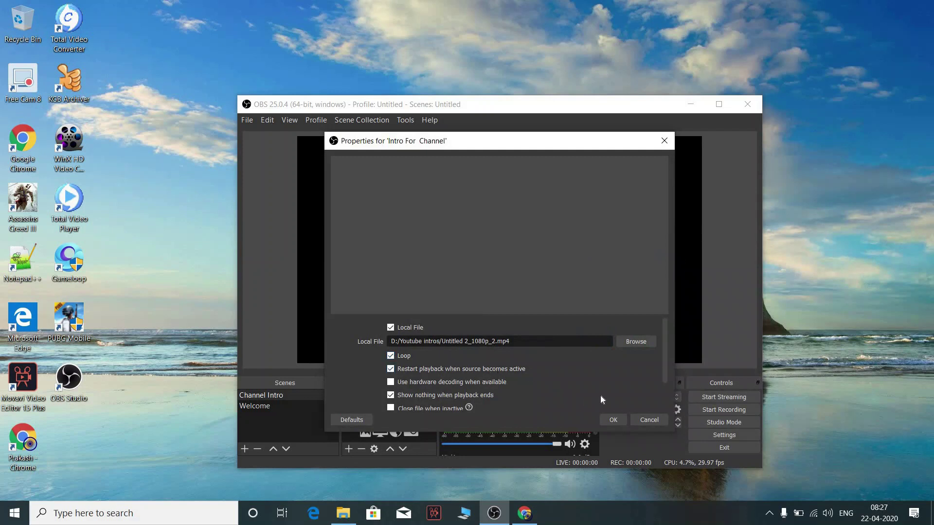
click(614, 420)
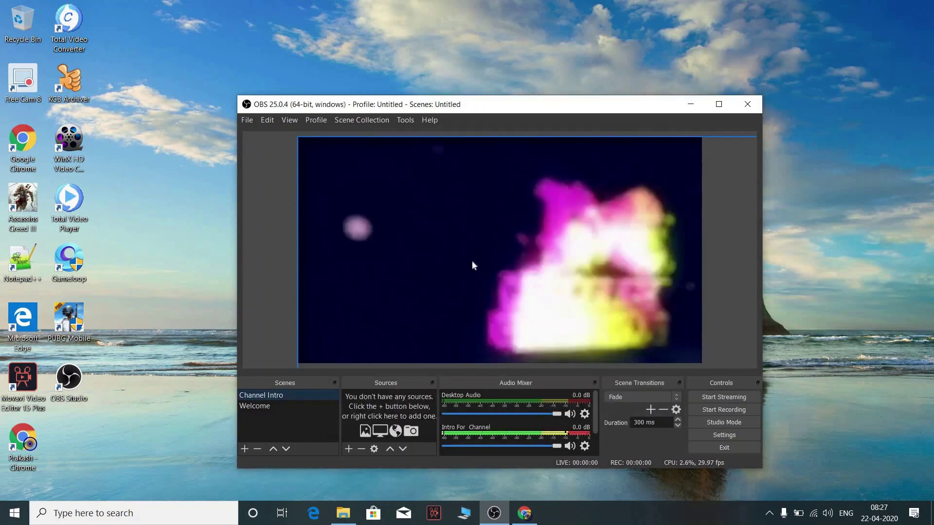
Step: Scale down and reposition the oversized intro video so that it exactly fills the canvas
click(435, 230)
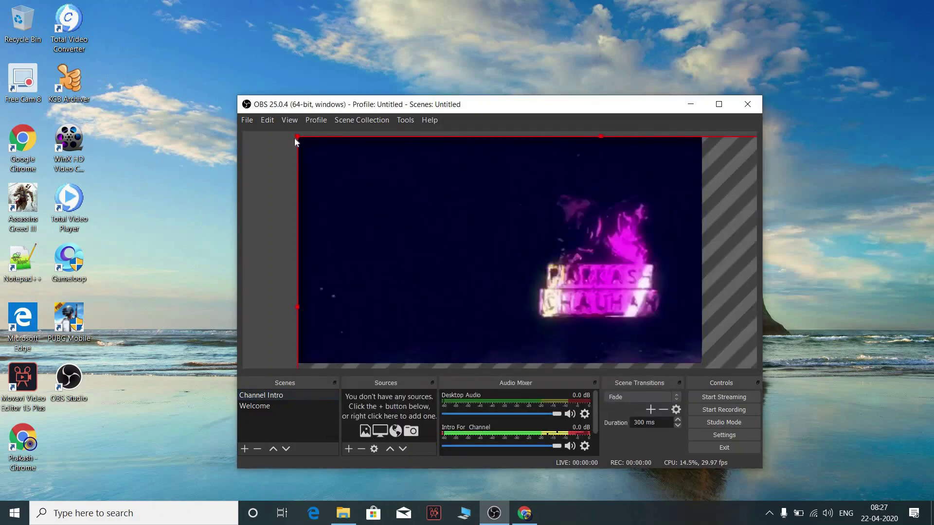
drag(298, 137, 545, 271)
drag(381, 193, 319, 143)
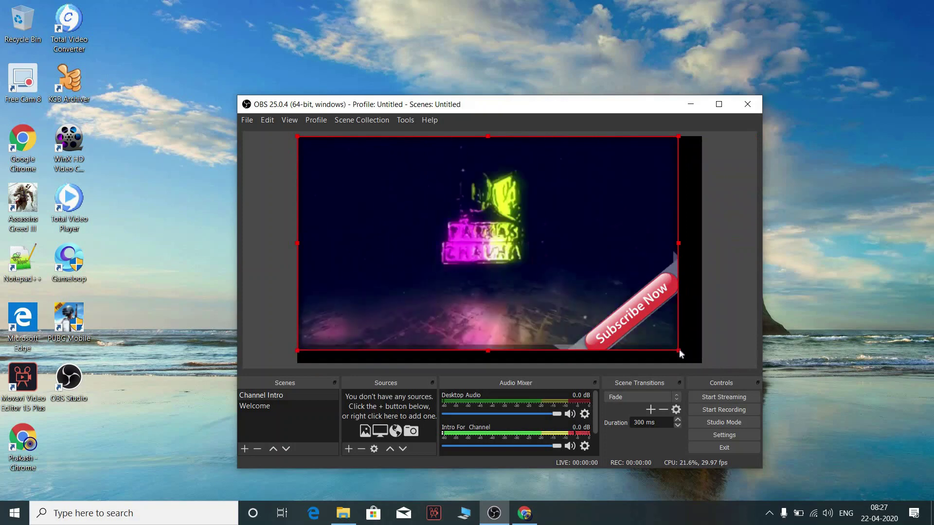
drag(679, 350, 702, 363)
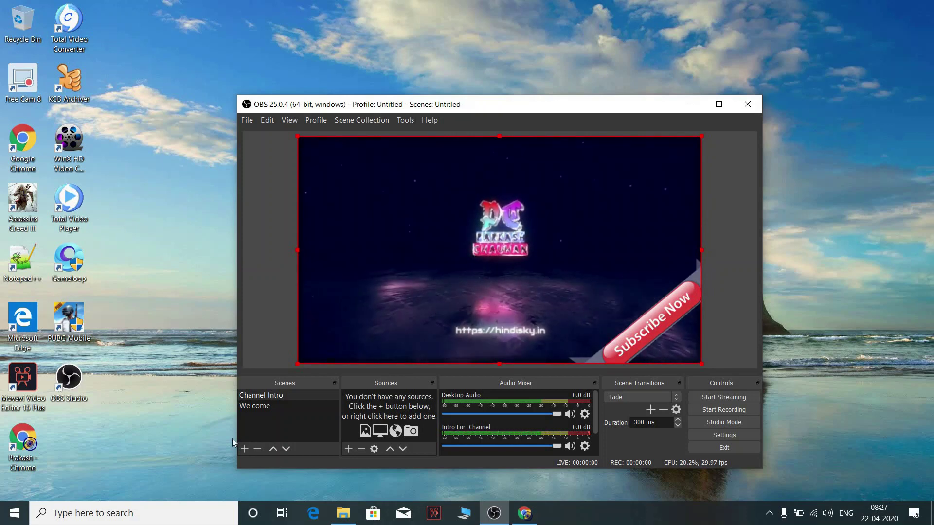
Step: Add a new scene named Chat Box and place it above Channel Intro in the scene list
click(244, 431)
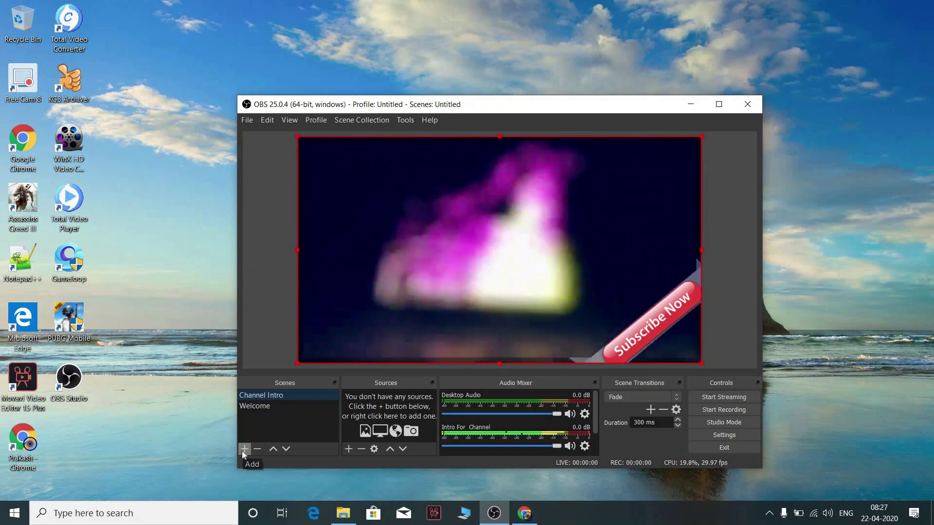
click(245, 449)
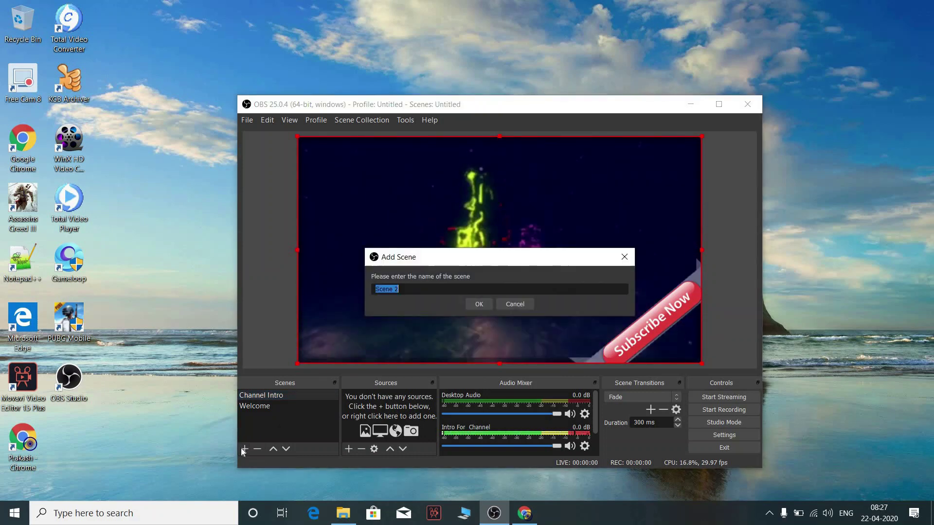
text(Chat)
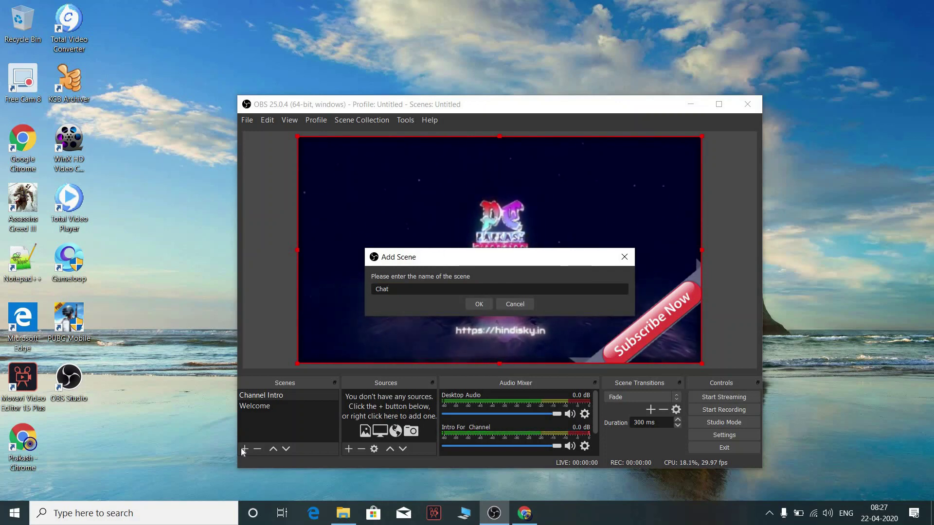
text( Box)
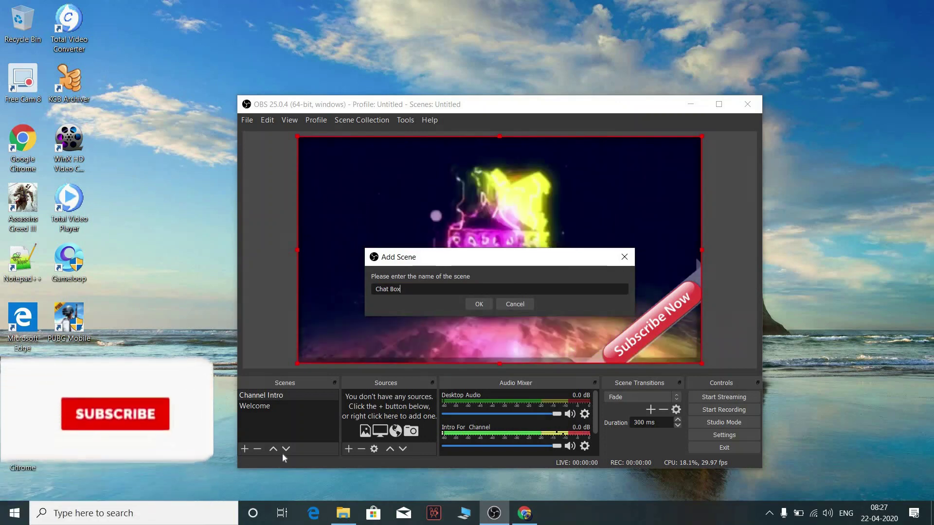
click(478, 304)
drag(261, 422, 261, 392)
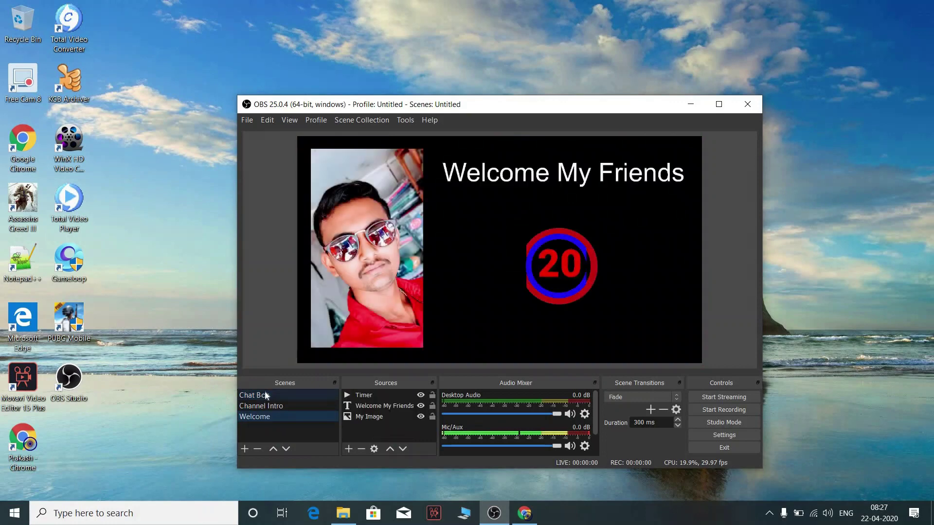
Step: Preview the Chat Box, Welcome and Channel Intro scenes in turn
click(266, 393)
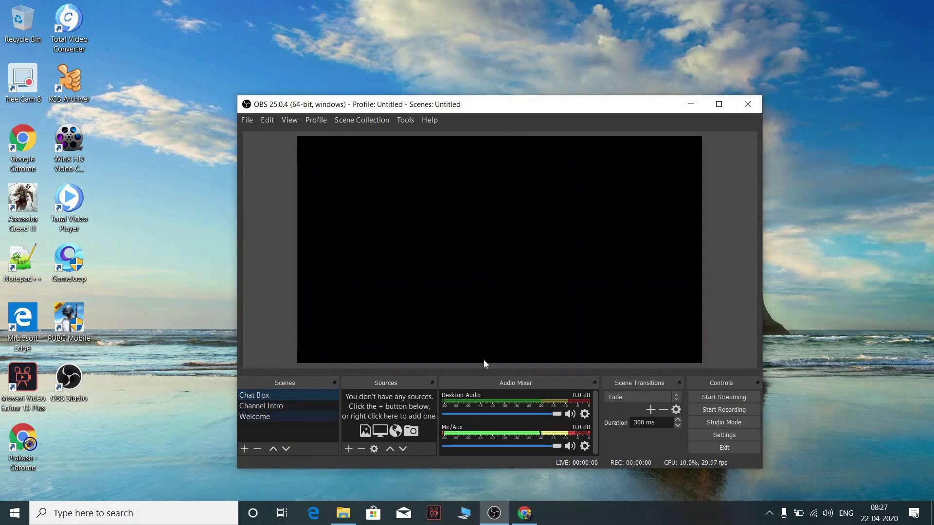
click(303, 417)
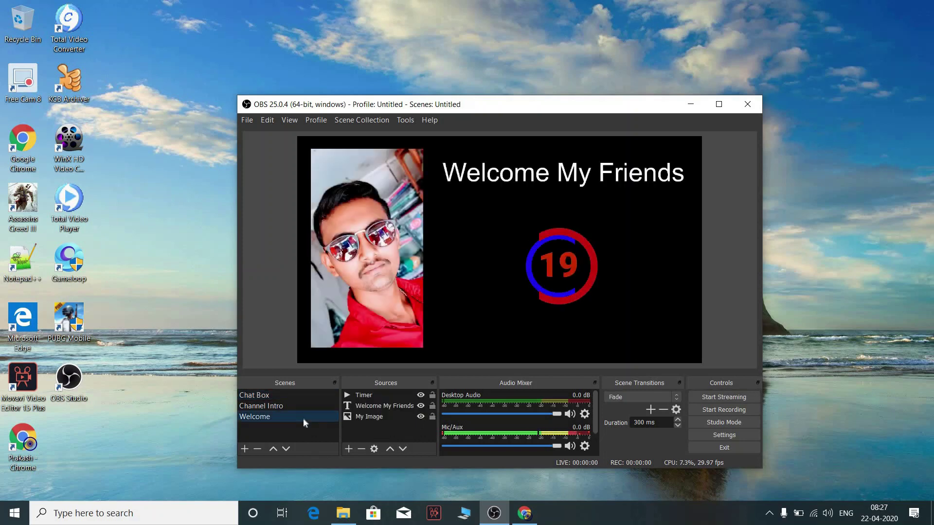
click(275, 405)
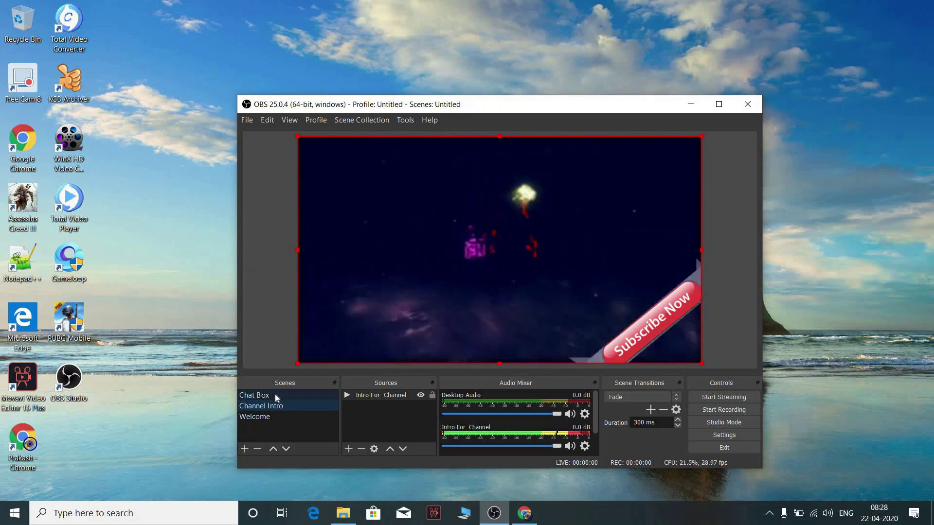
Step: Add a new image source named BG to the Chat Box scene
click(276, 395)
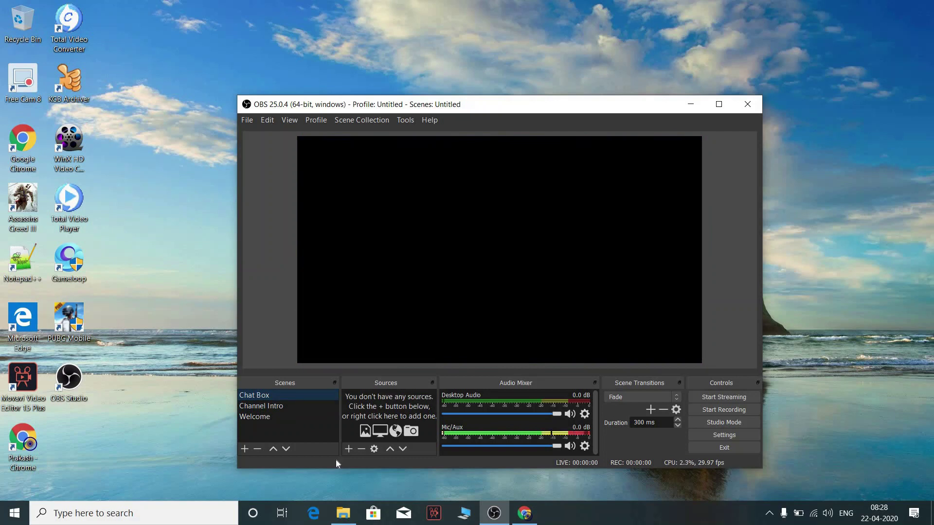
click(347, 449)
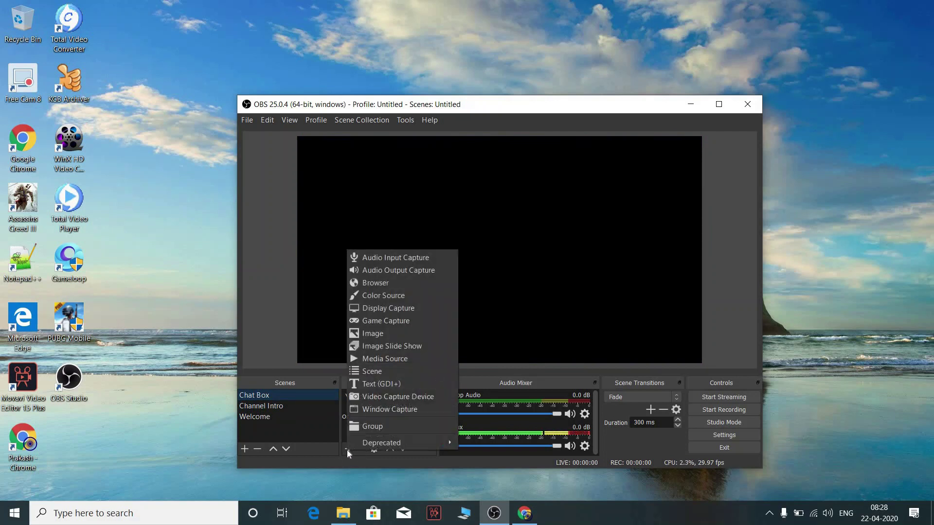
click(386, 336)
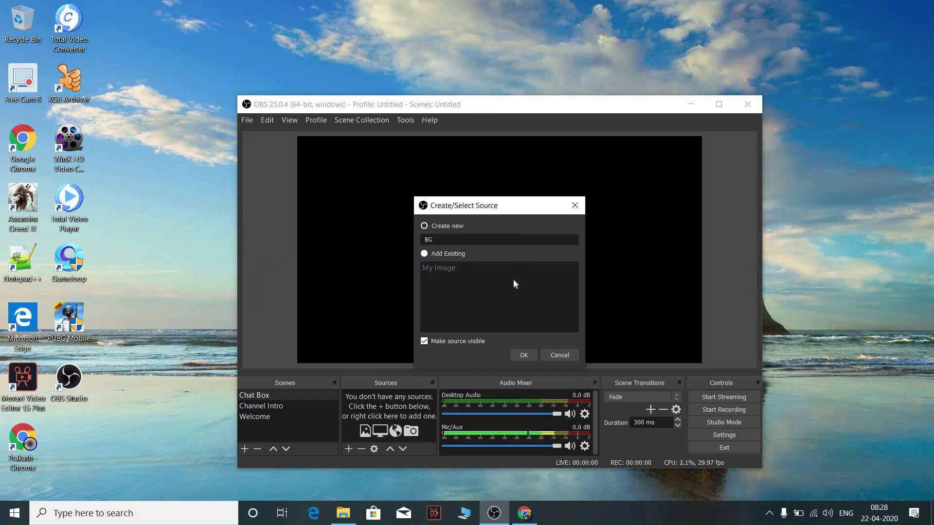
click(521, 355)
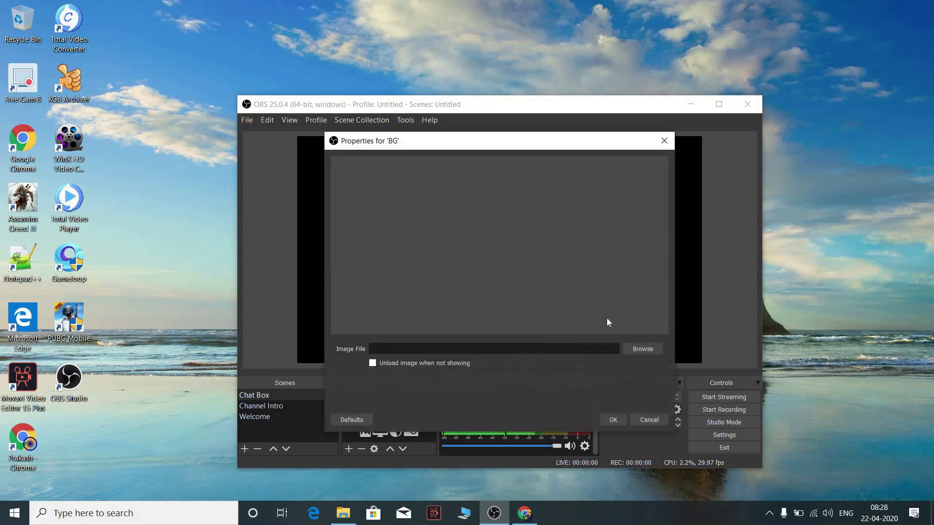
Step: Set the BG source's image to 1 (1).jpg from the gta folder in Videos
click(637, 352)
scroll(372, 302, down, 2)
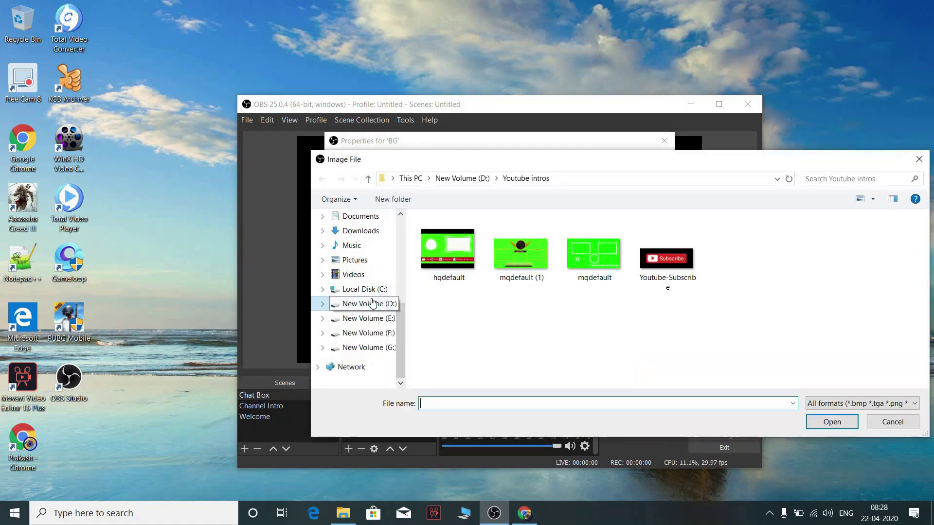
scroll(373, 302, up, 5)
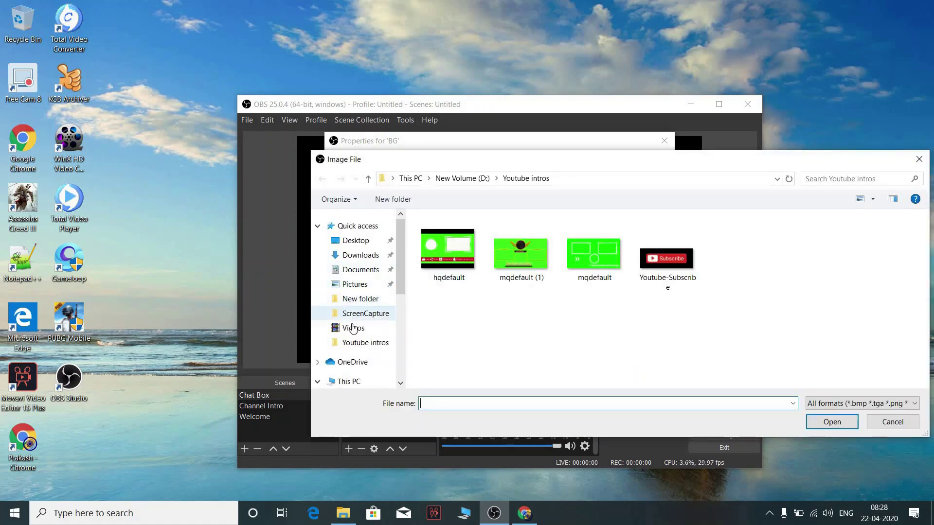
click(353, 328)
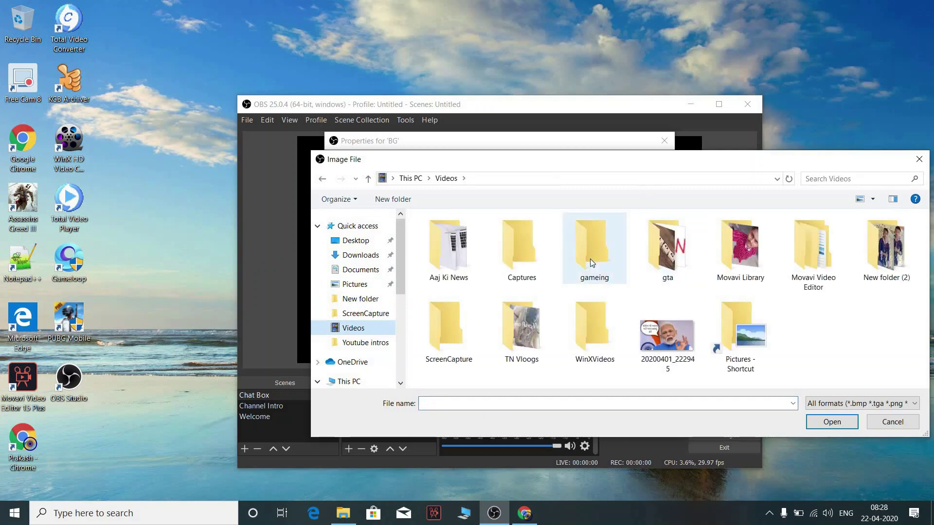
double_click(675, 254)
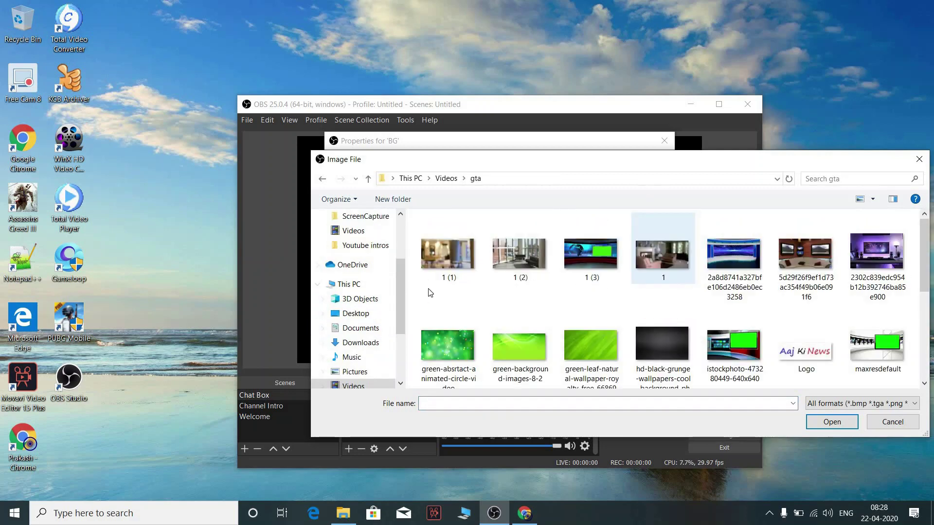
double_click(443, 265)
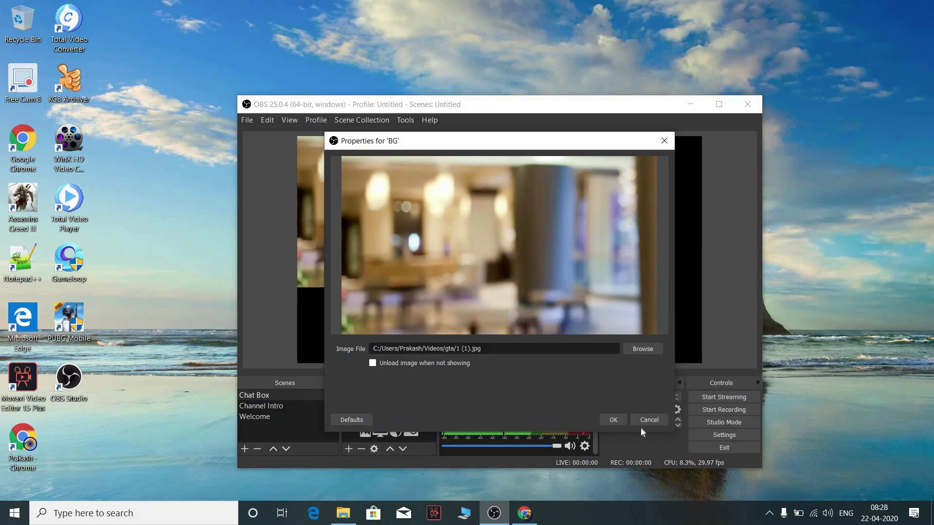
click(614, 422)
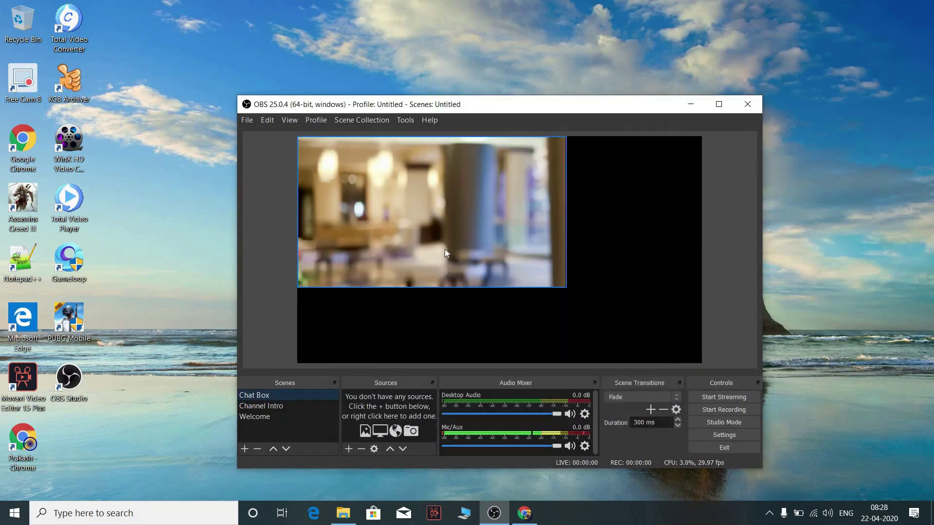
Step: Enlarge the BG image until it covers the whole canvas of the Chat Box scene, slightly overlapping its edges
click(562, 275)
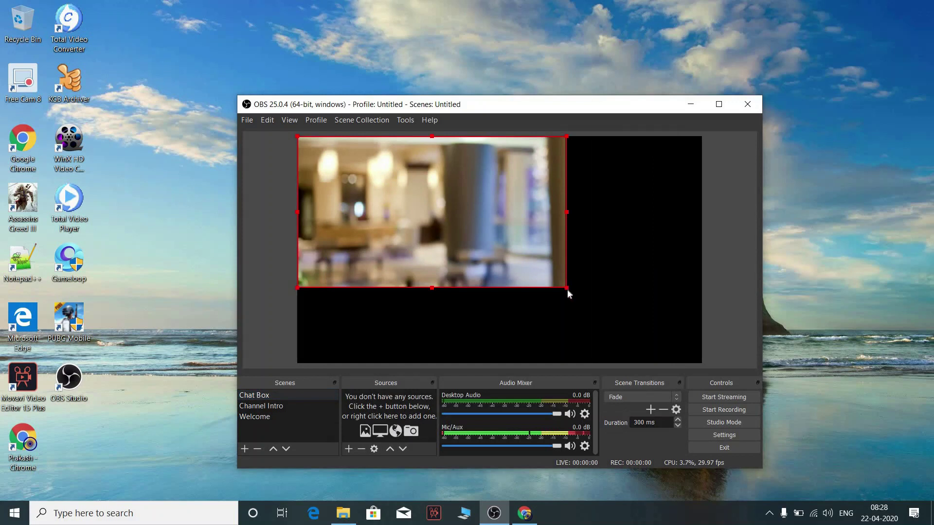
drag(567, 288, 708, 340)
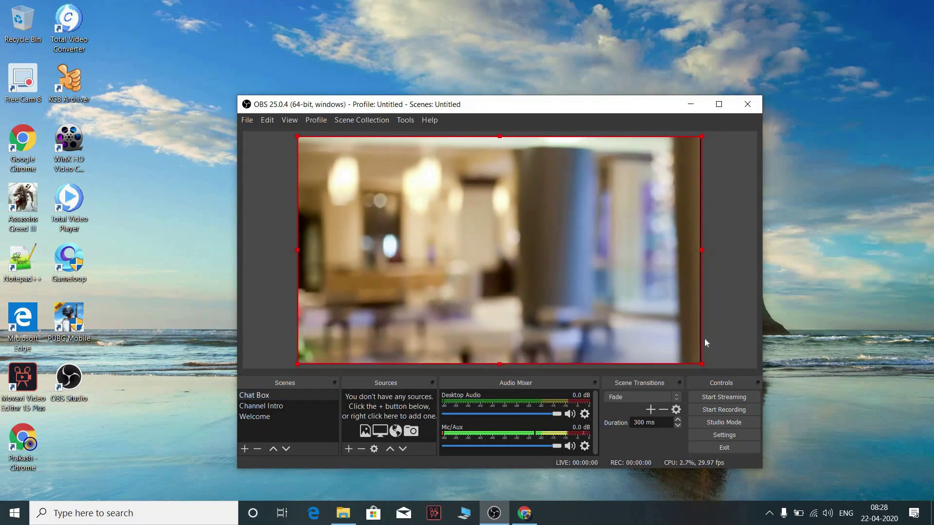
click(270, 419)
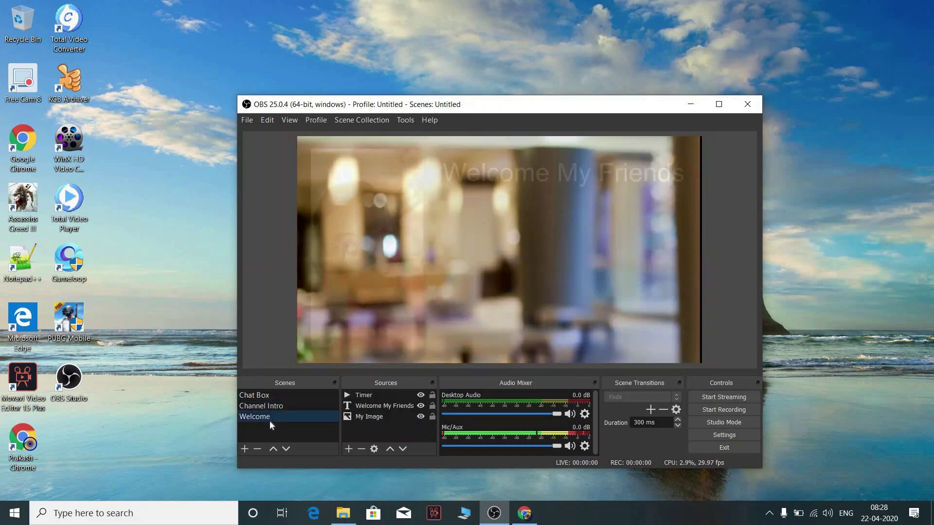
click(270, 393)
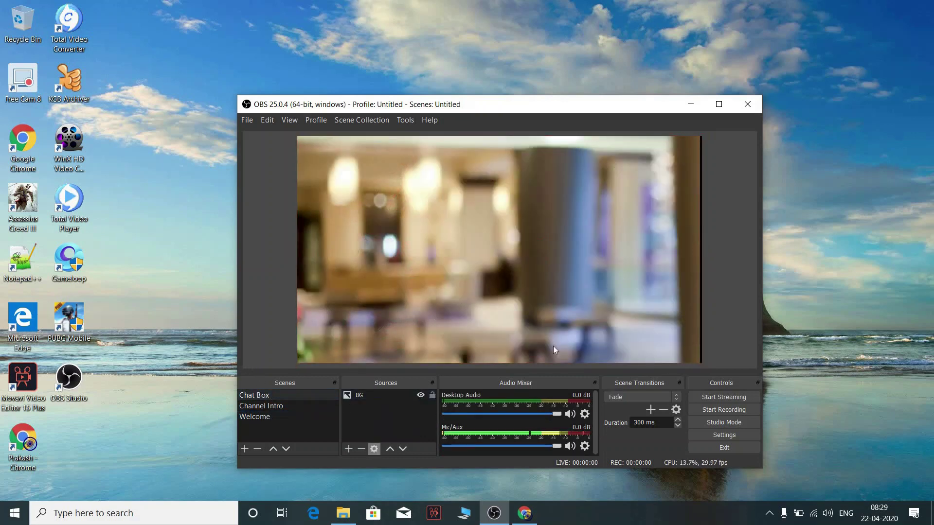
click(617, 252)
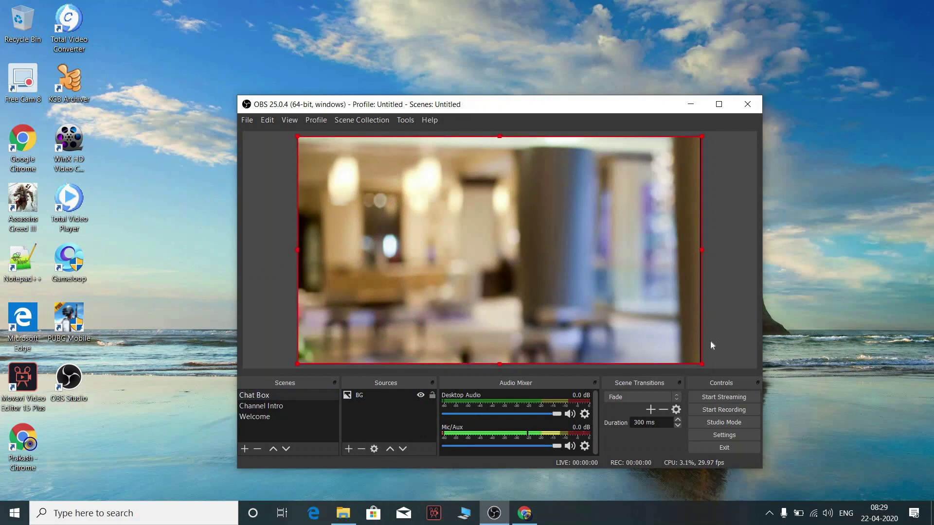
drag(701, 363, 708, 365)
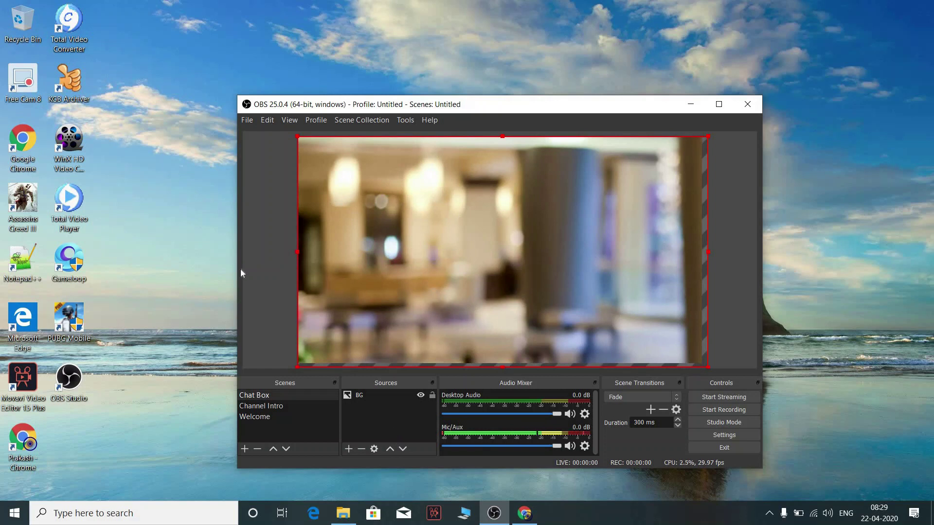
click(265, 263)
Step: Add an image source named My Cam using d76b59b-23ba5414-af53-48ce-b9ff-f3d786db4880 from Pictures > New folder, scaled down and placed at mid-height along the canvas's left edge
click(349, 448)
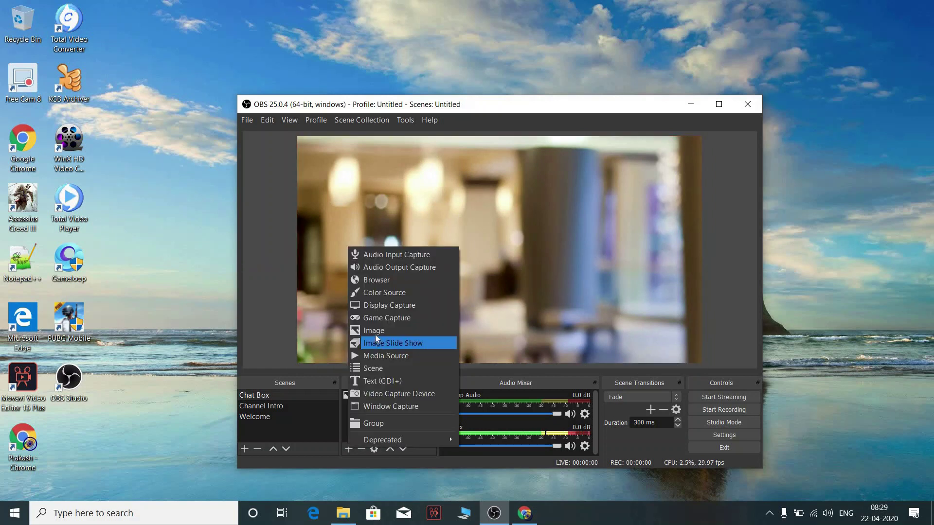
click(375, 331)
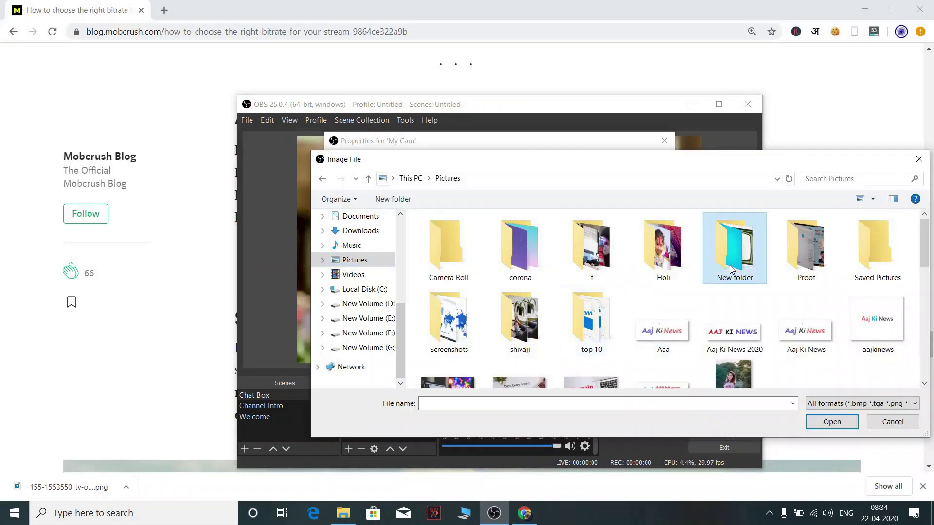
double_click(733, 269)
scroll(629, 291, down, 5)
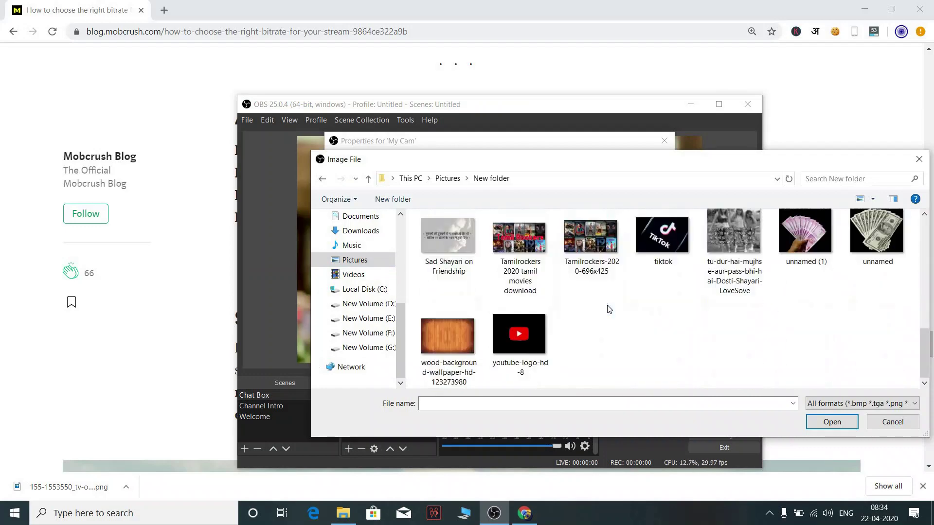
scroll(608, 309, up, 5)
double_click(878, 263)
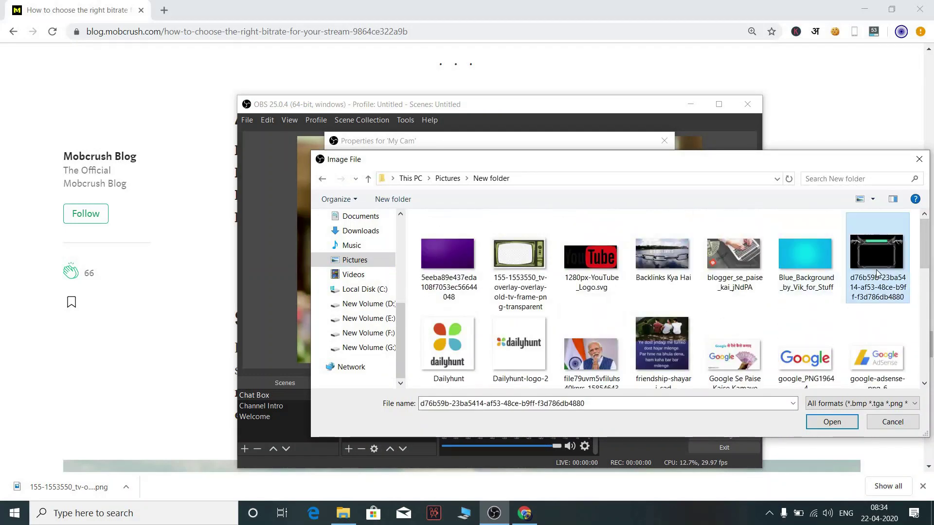
click(613, 420)
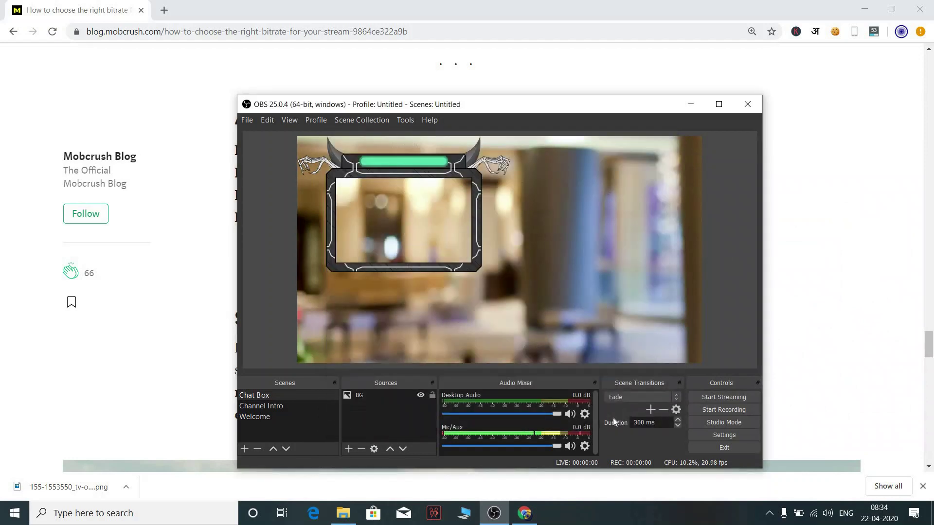
drag(410, 209, 444, 290)
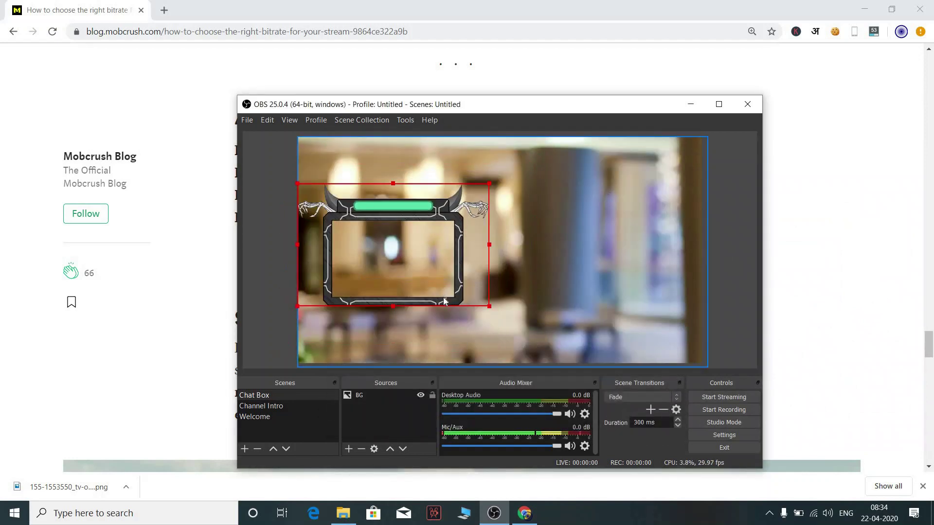
click(494, 281)
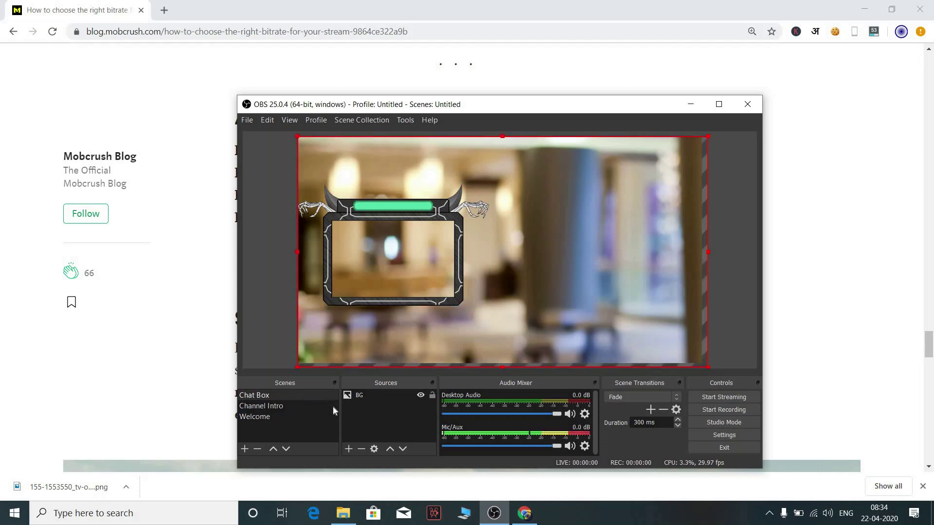
Step: Add a video capture device source named My Face that uses EasyCamera with its default settings
click(349, 449)
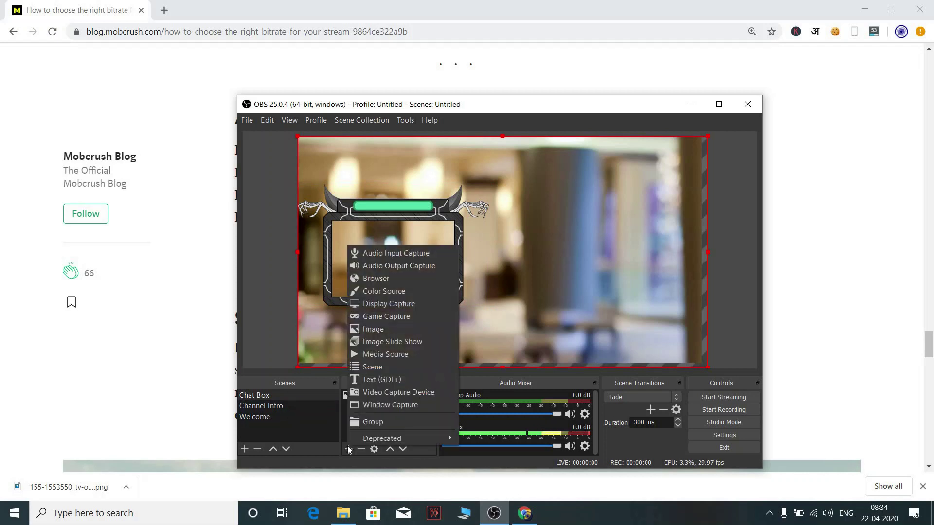
click(375, 393)
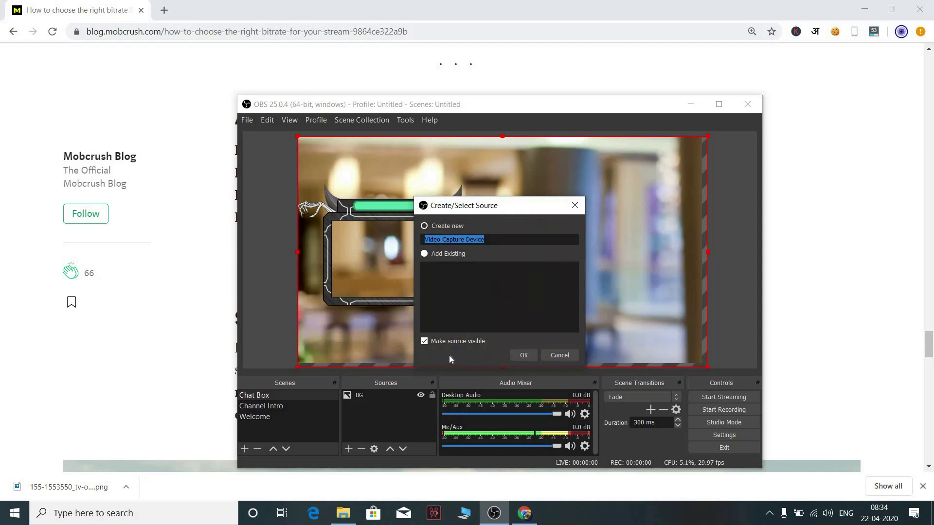
text(My Face)
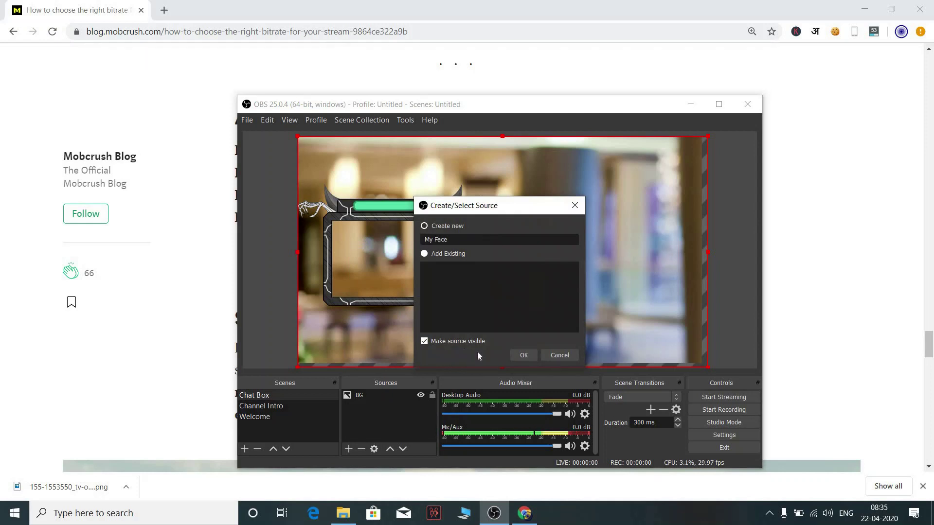
click(518, 357)
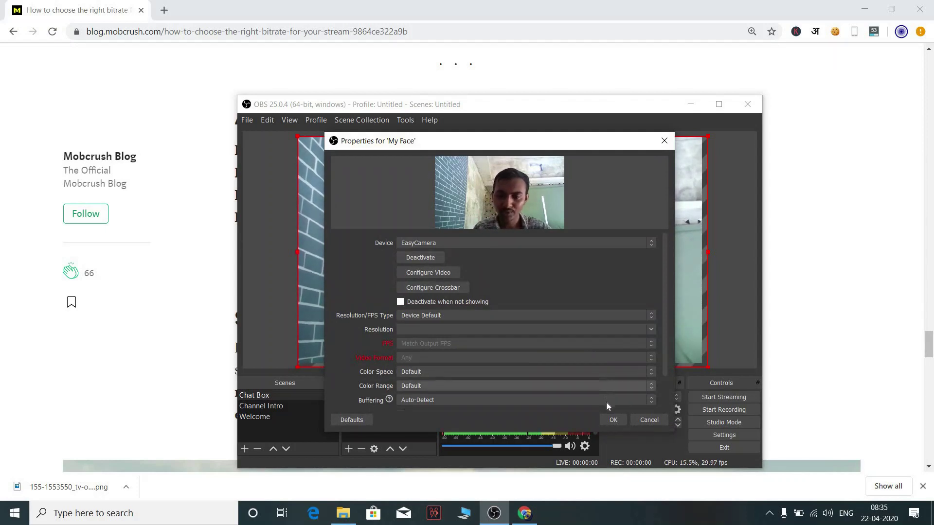
click(613, 420)
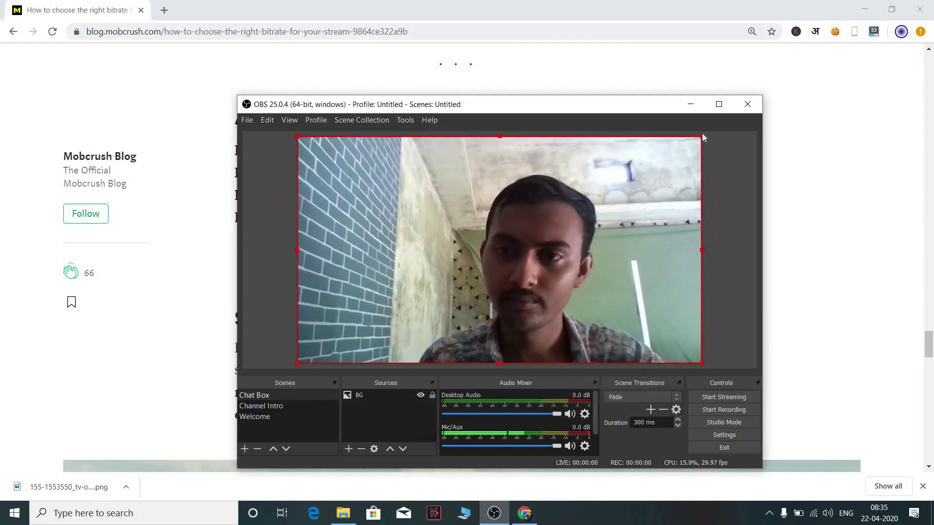
Step: Scale down the My Face camera picture and position it over the opening of the webcam frame
drag(701, 136, 421, 260)
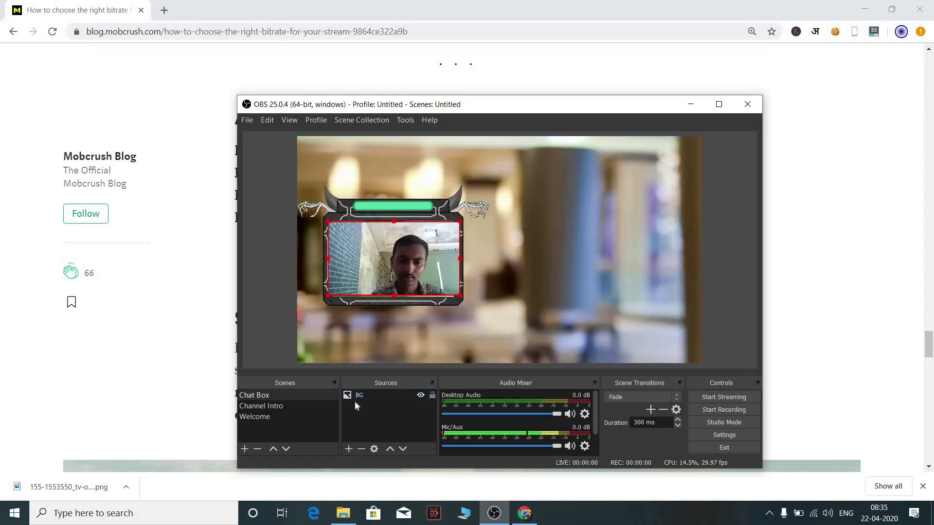
click(320, 407)
click(313, 398)
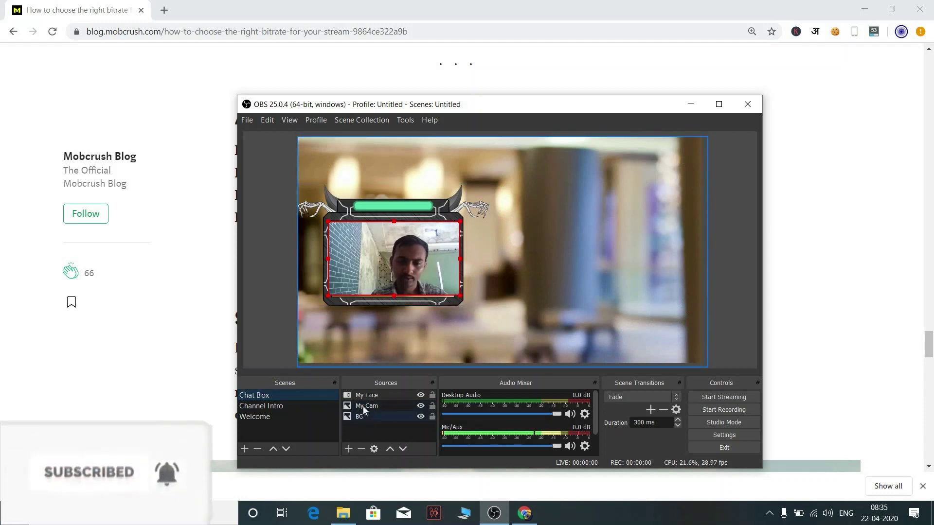
Step: Reorder the Chat Box sources so that My Face sits below My Cam and above BG
drag(349, 396, 351, 424)
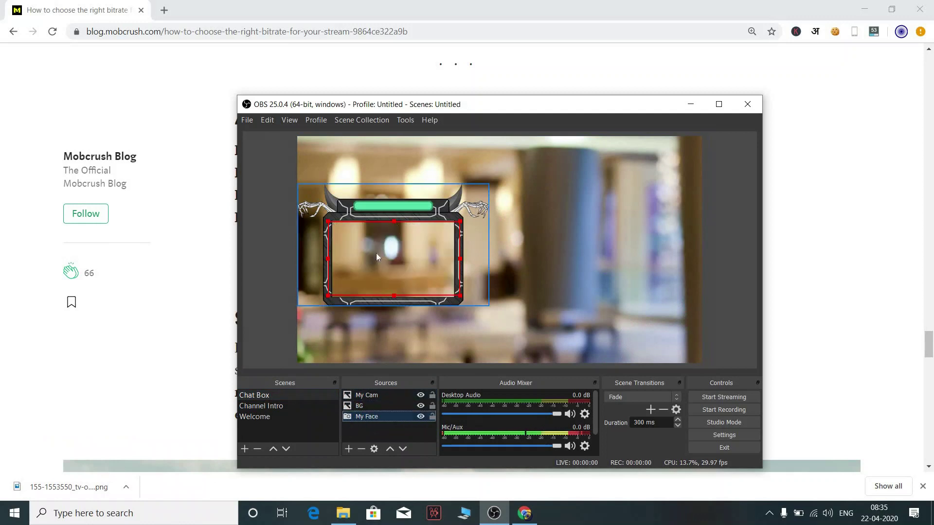
click(521, 282)
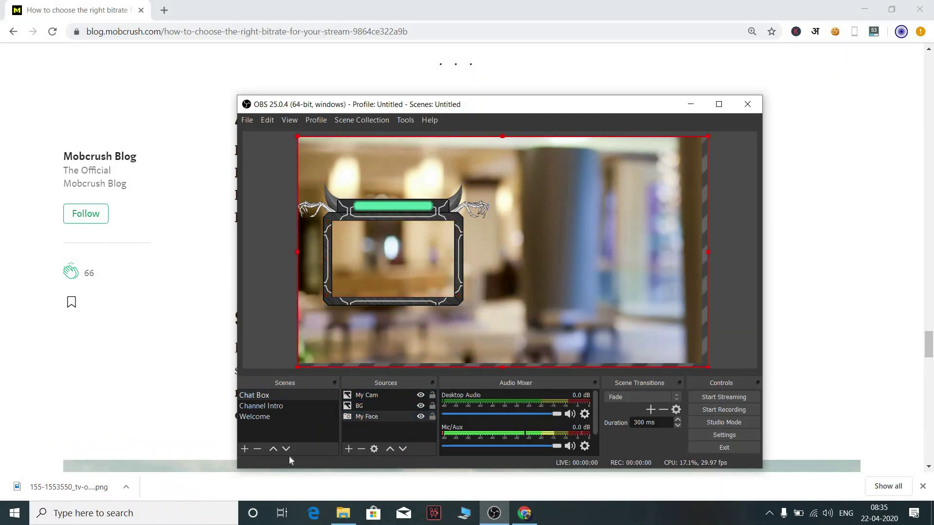
click(360, 417)
drag(360, 417, 362, 416)
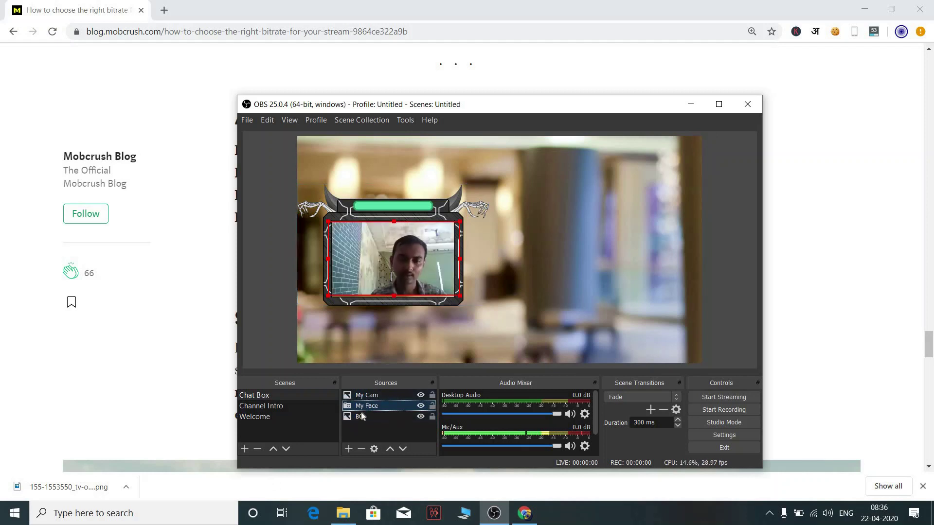
click(354, 428)
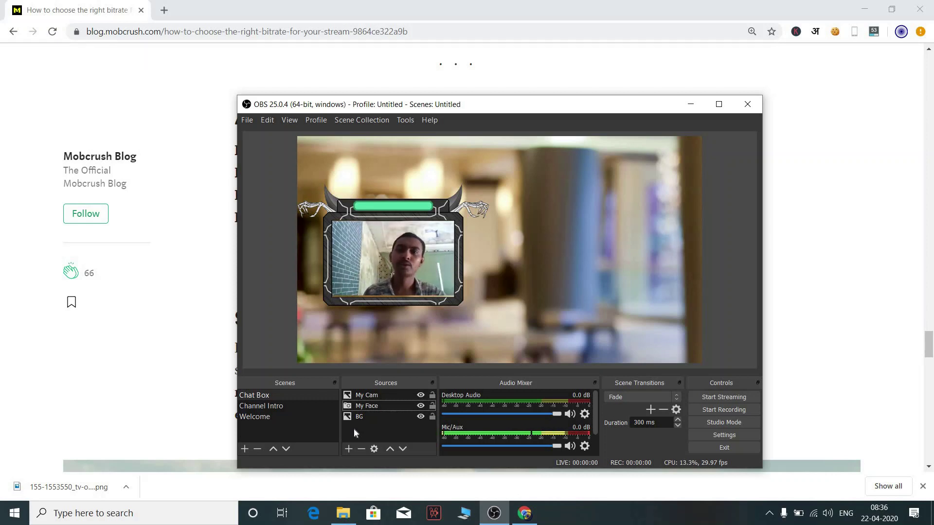
click(419, 284)
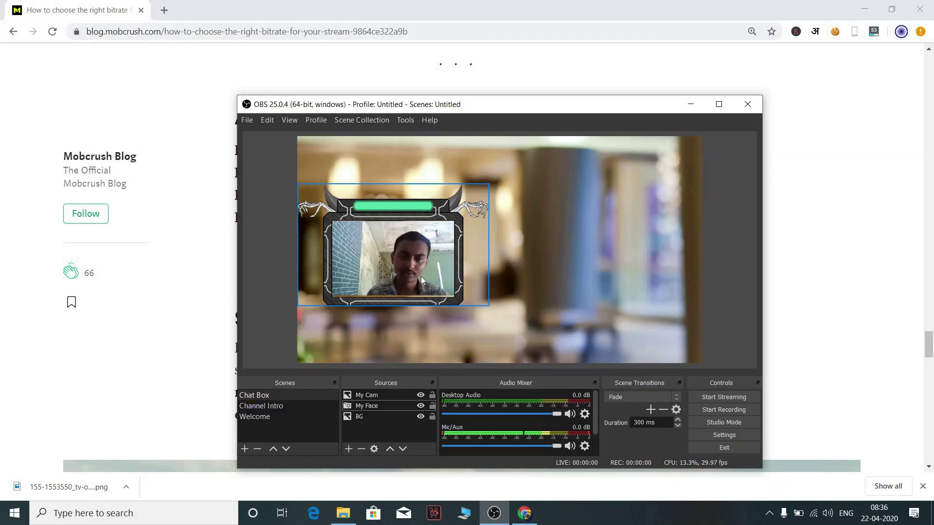
click(401, 427)
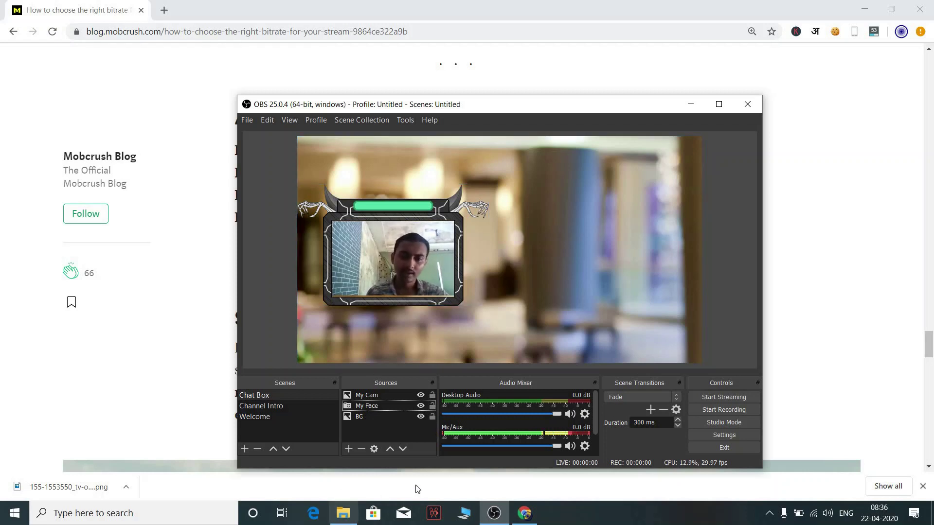
click(665, 191)
click(363, 437)
Step: Create a new text (GDI+) source named Chatting Box in the Chat Box scene
click(346, 449)
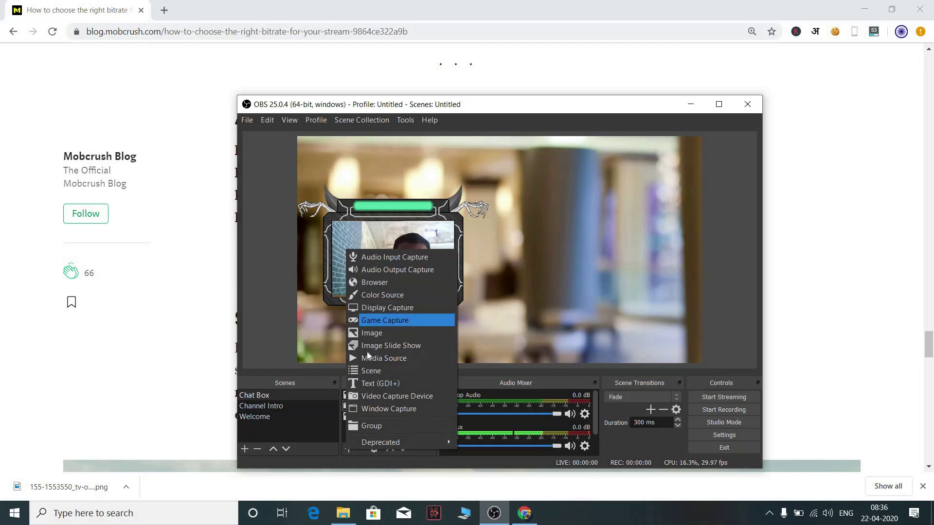
click(367, 385)
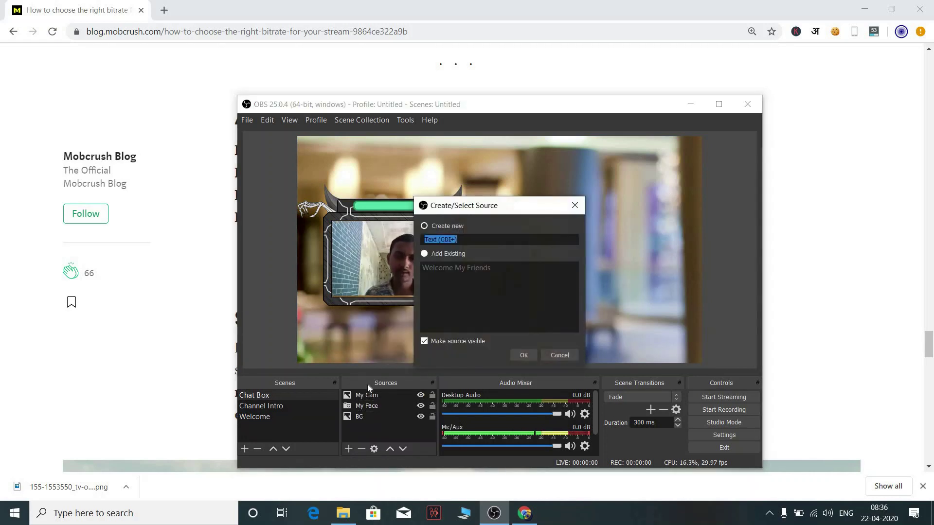
text(Chat Box)
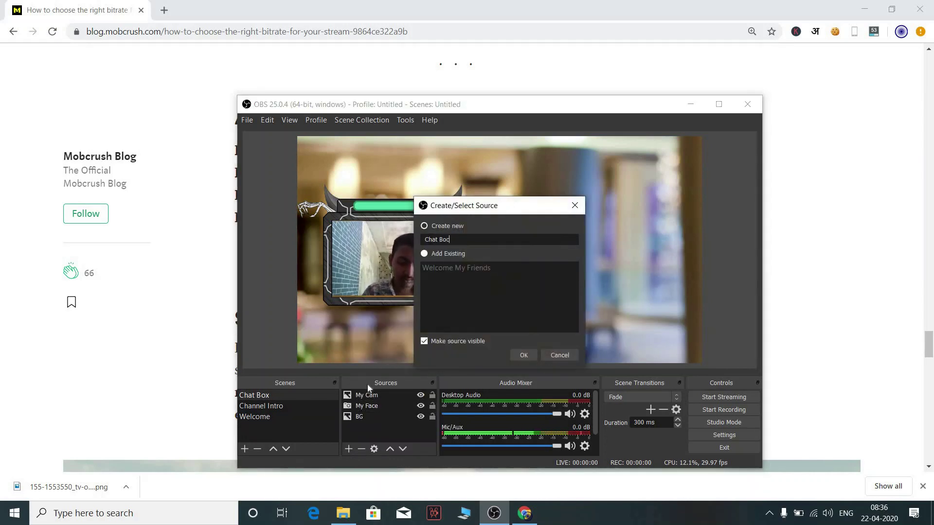
key(Return)
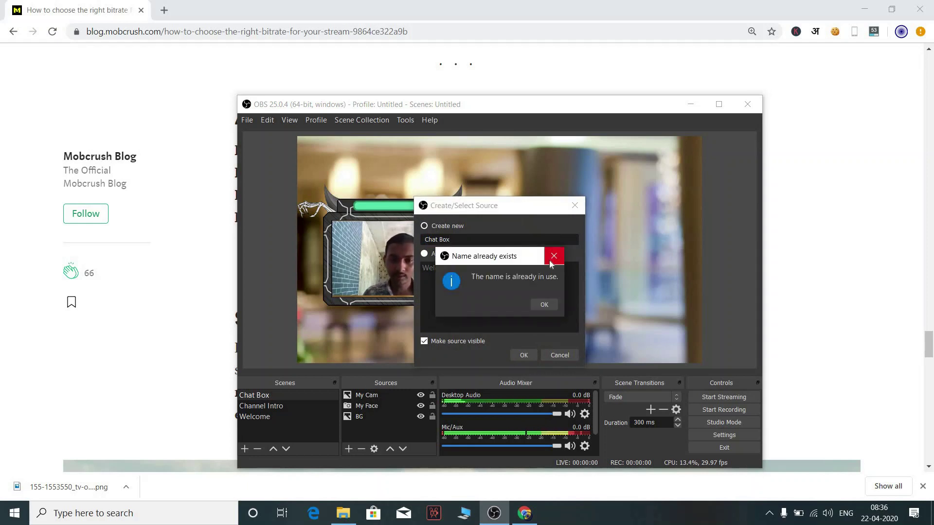
click(554, 256)
key(BackSpace)
key(BackSpace)
key(BackSpace)
key(BackSpace)
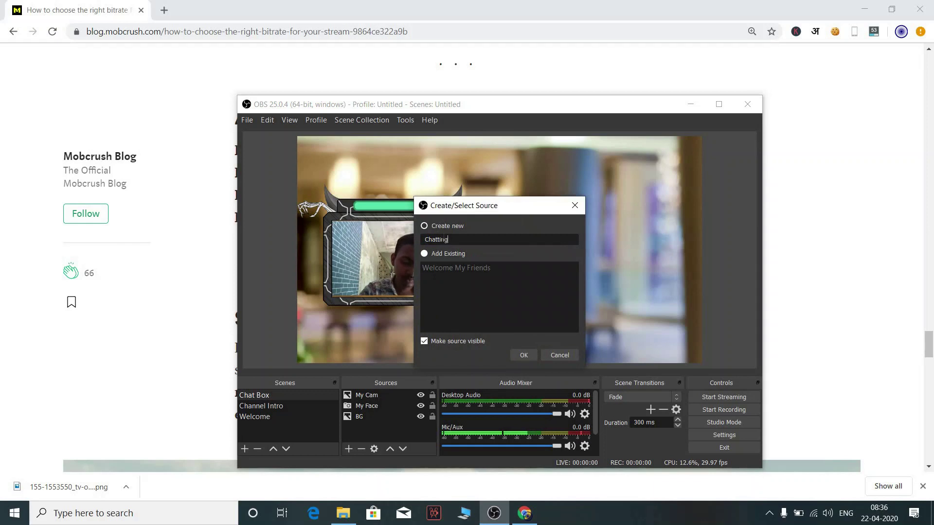
text(ting Box)
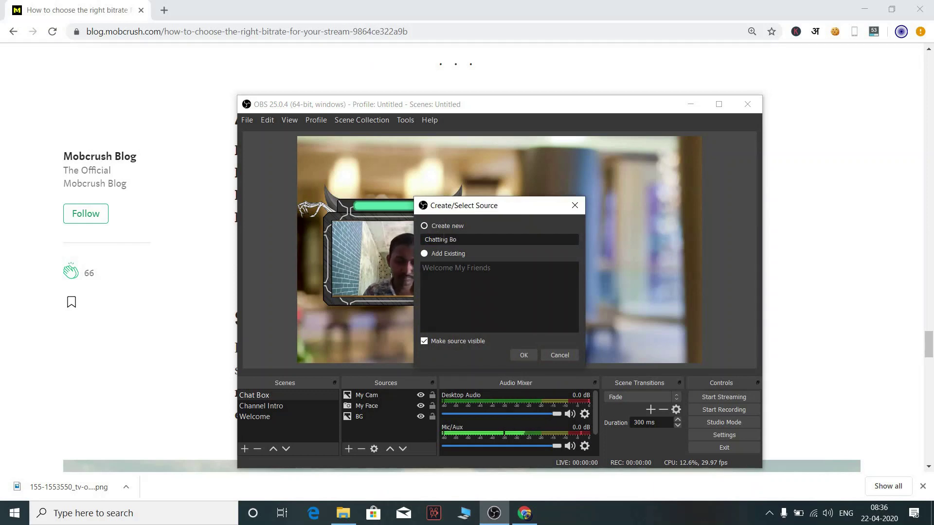
click(516, 357)
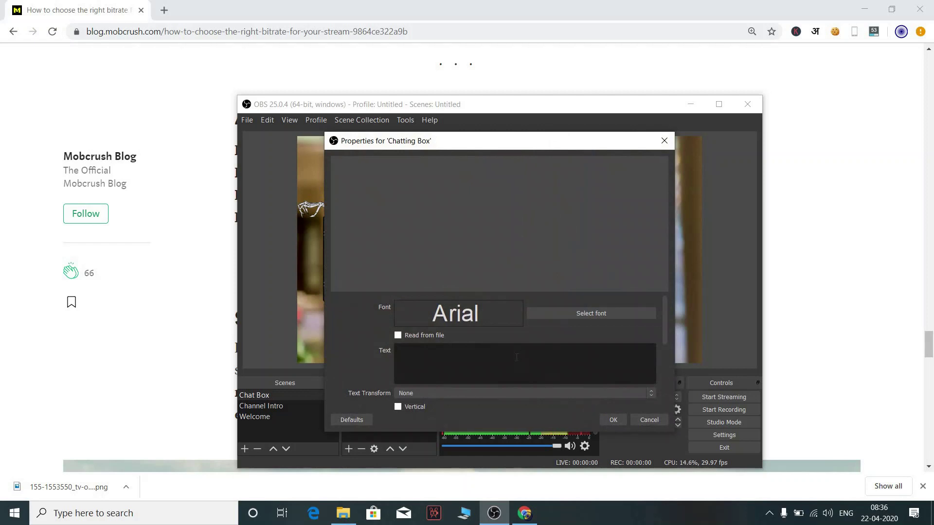
Step: Set the source's text to Chat Box, then scale it down and place it in the canvas's upper right area
text(Chat )
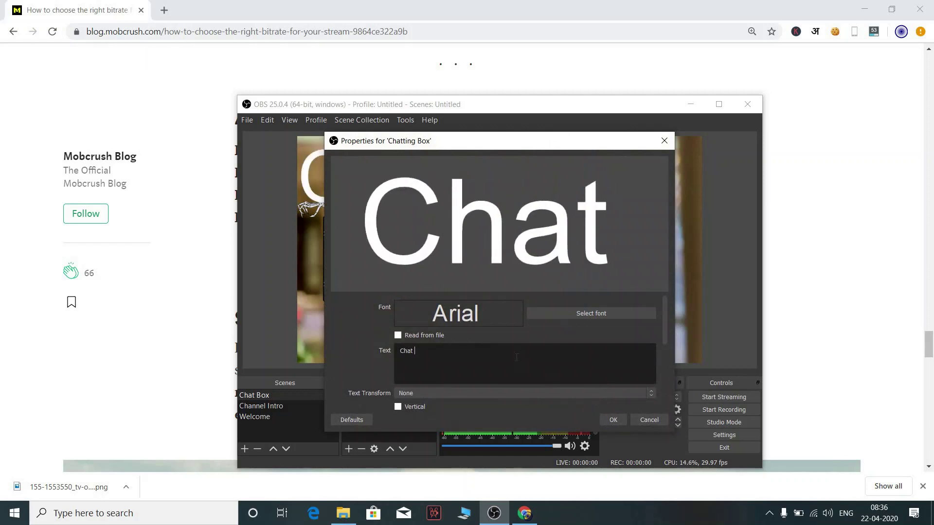
text(Box)
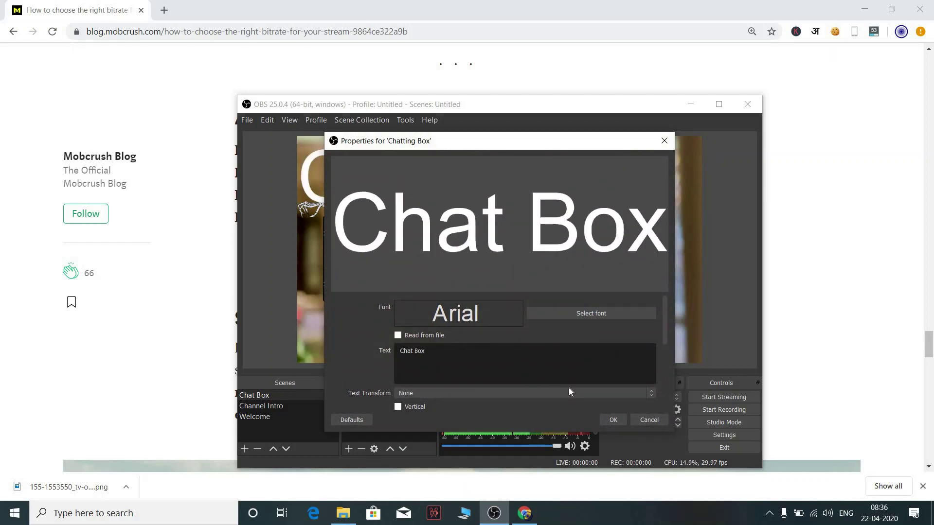
click(610, 419)
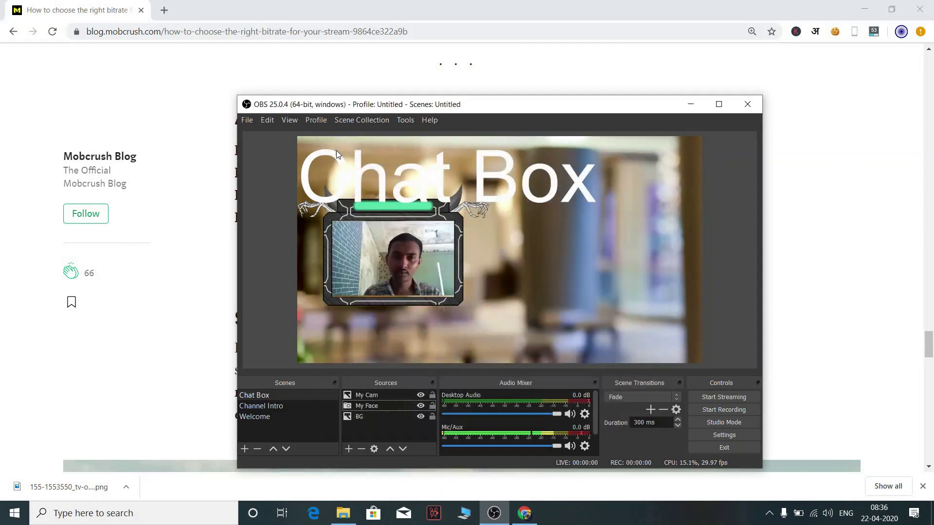
drag(336, 150, 590, 189)
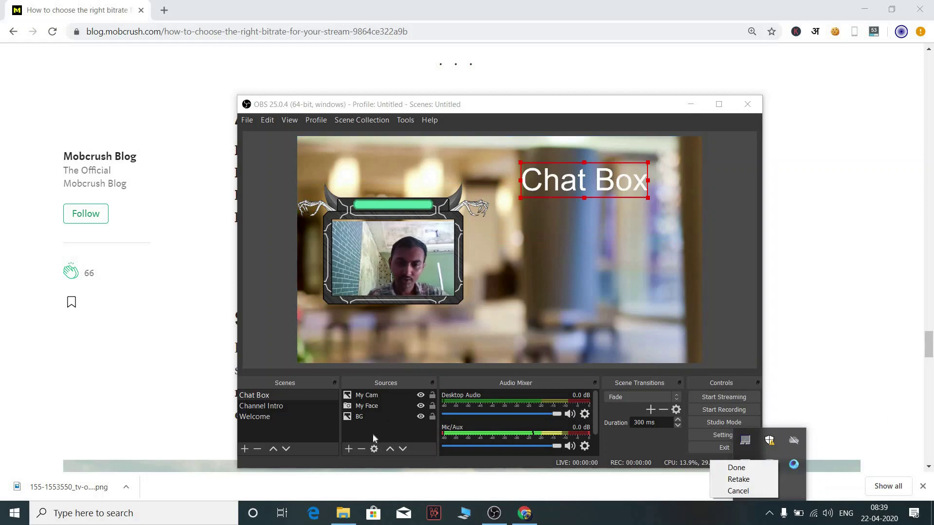
Step: Add a browser source named Box to the Chat Box scene and select its default URL
click(366, 448)
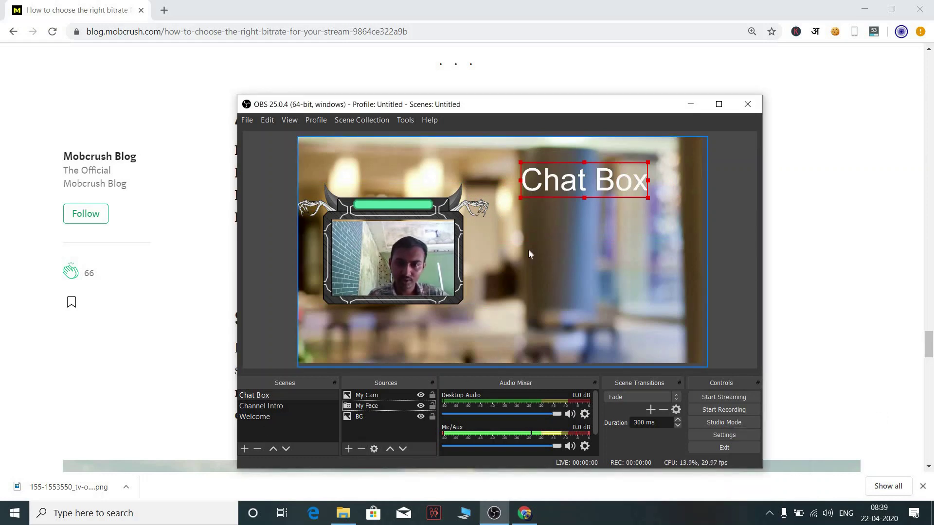
click(349, 448)
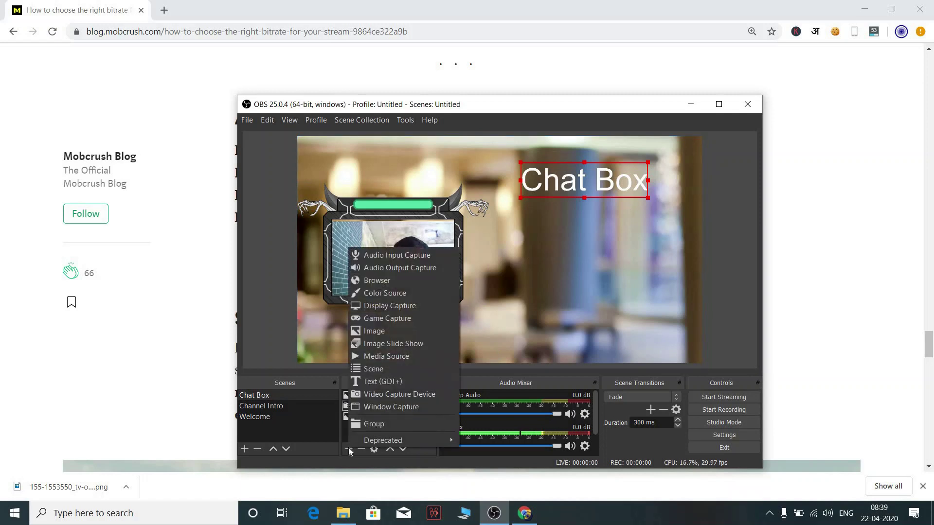
click(411, 284)
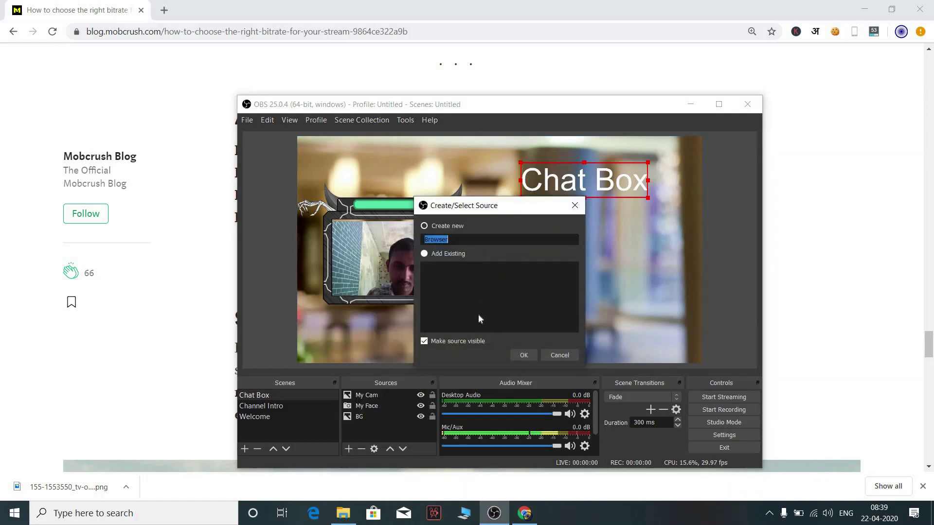
text(Box)
click(520, 353)
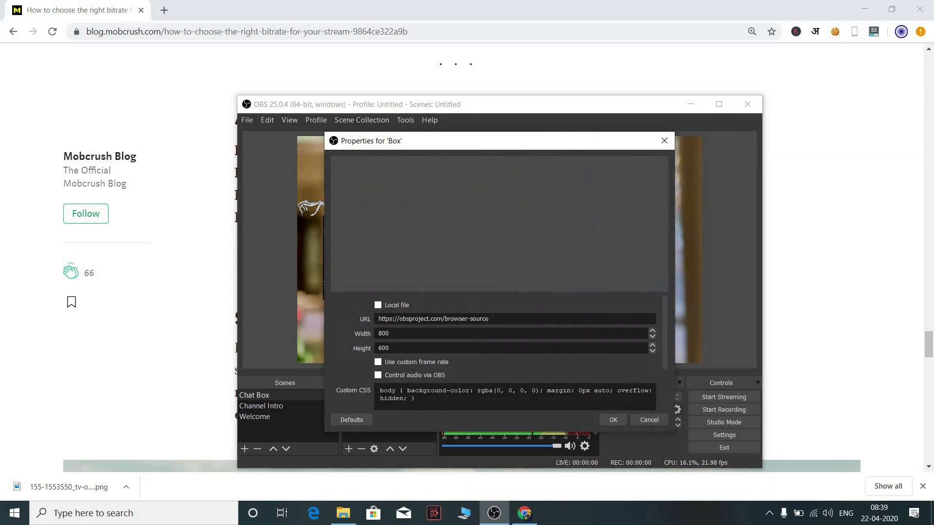
drag(470, 319, 378, 319)
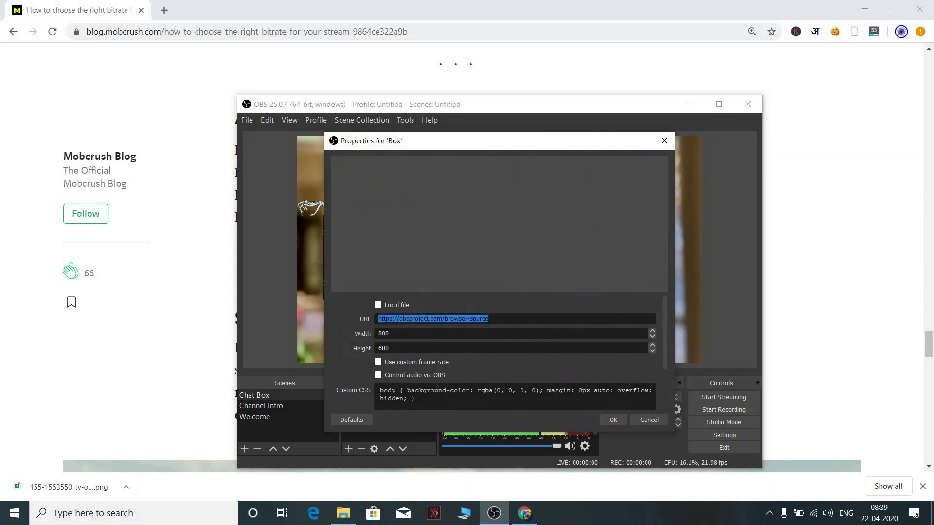
Step: Switch to Chrome, search for Streamlabs in a new tab and open the streamlabs.com site
mouse_move(525, 520)
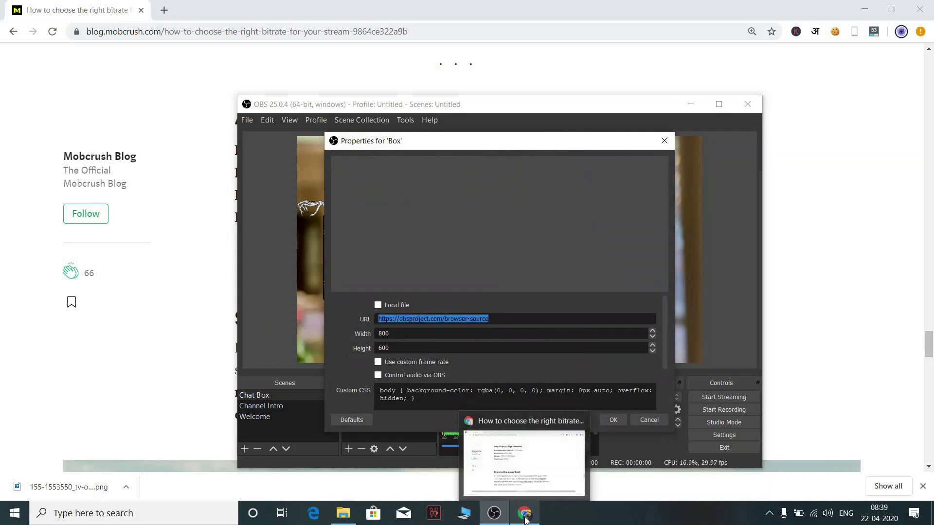
click(528, 516)
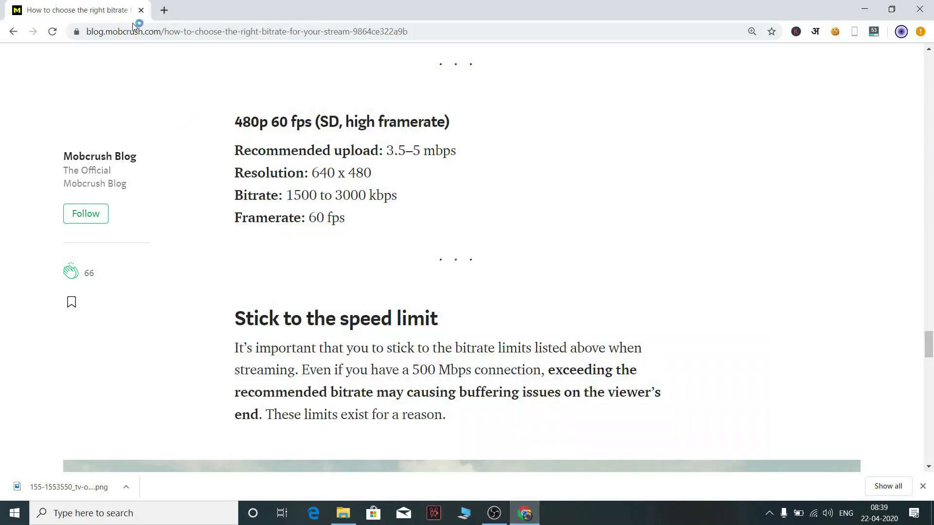
click(164, 9)
text(Streamlabs)
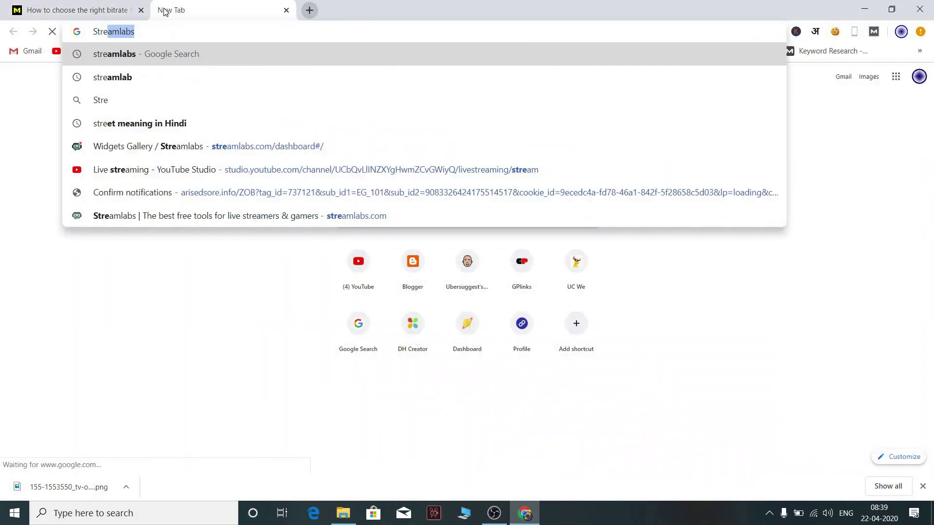
key(Return)
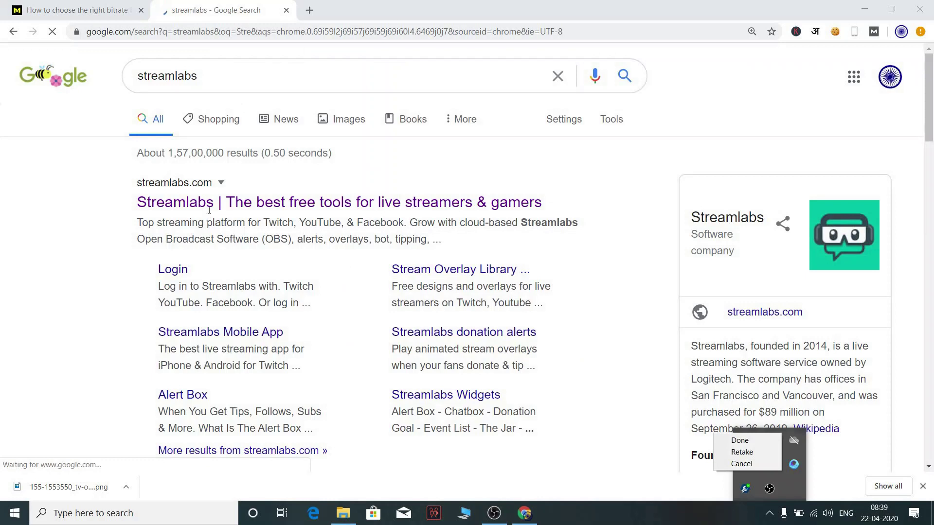
click(209, 210)
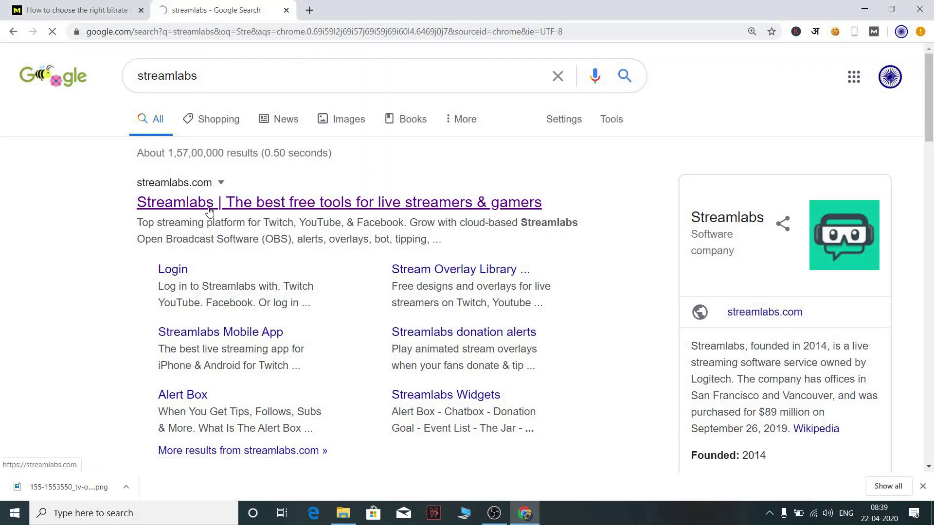
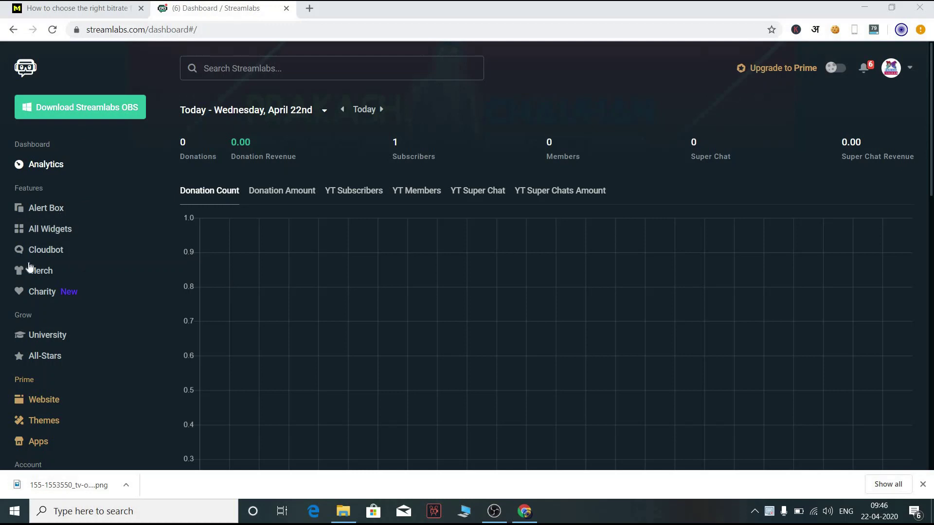
Step: Open the Chat Box widget from the Streamlabs widget gallery and copy its widget URL
click(34, 230)
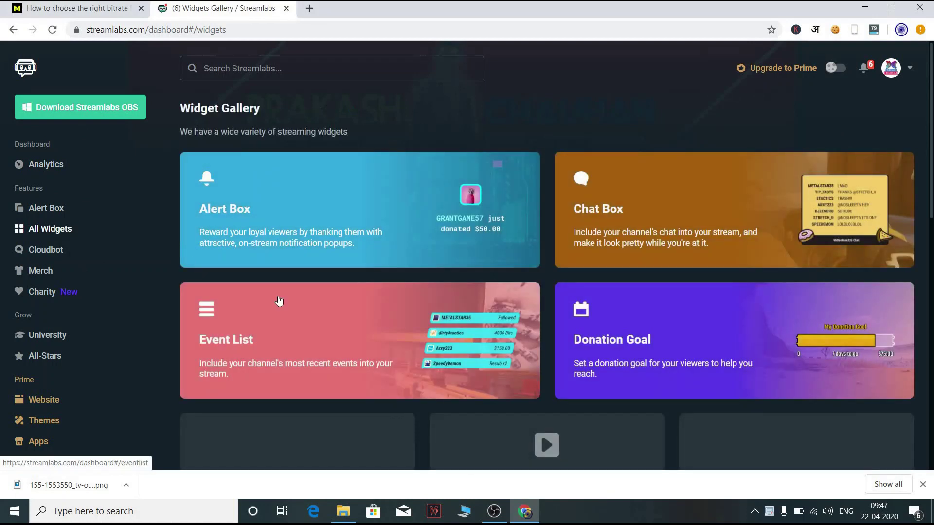
click(610, 244)
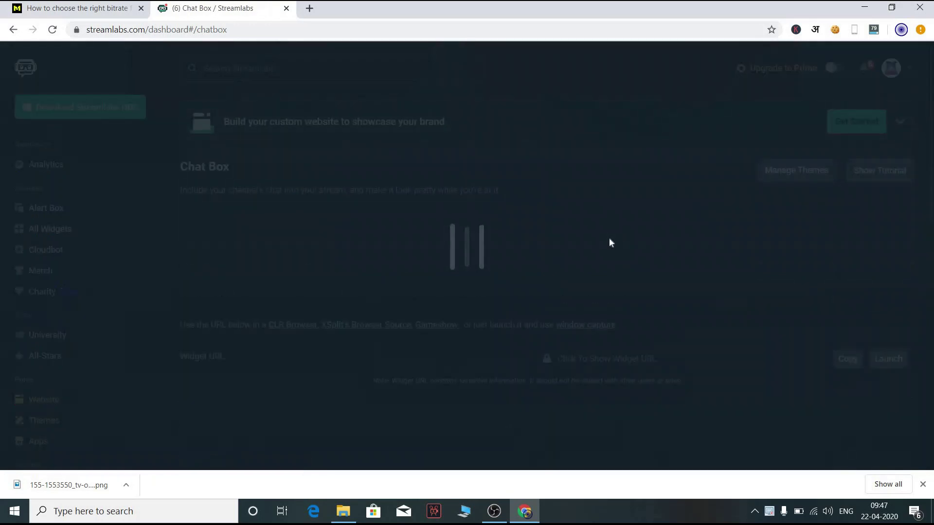
scroll(458, 282, down, 3)
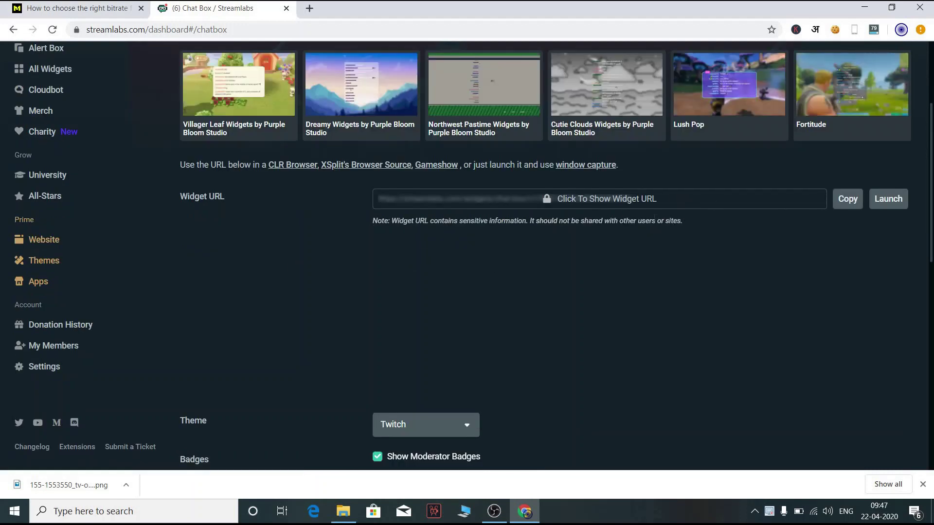
click(848, 199)
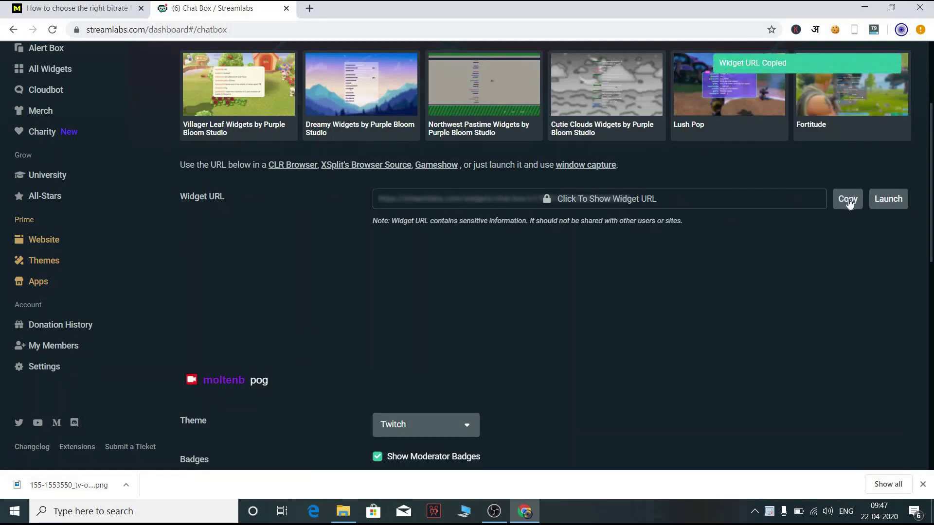
click(847, 200)
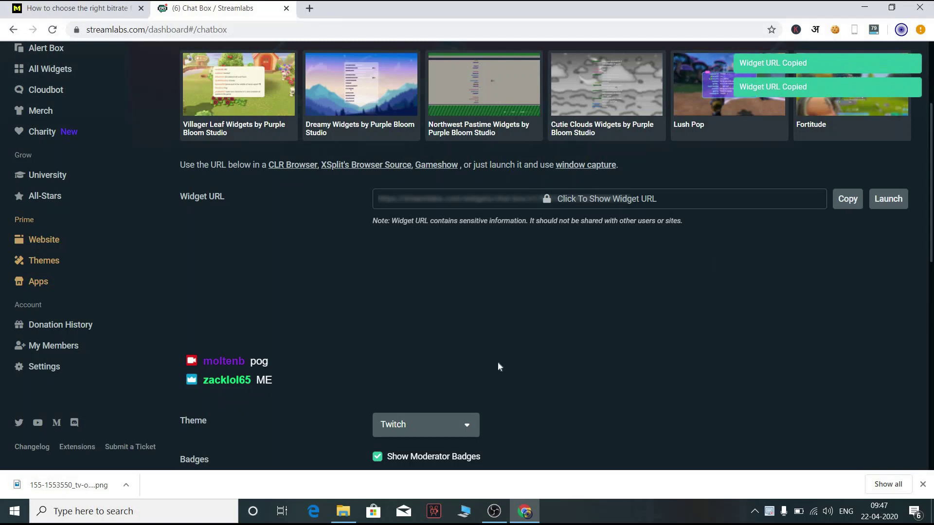
scroll(498, 365, down, 1)
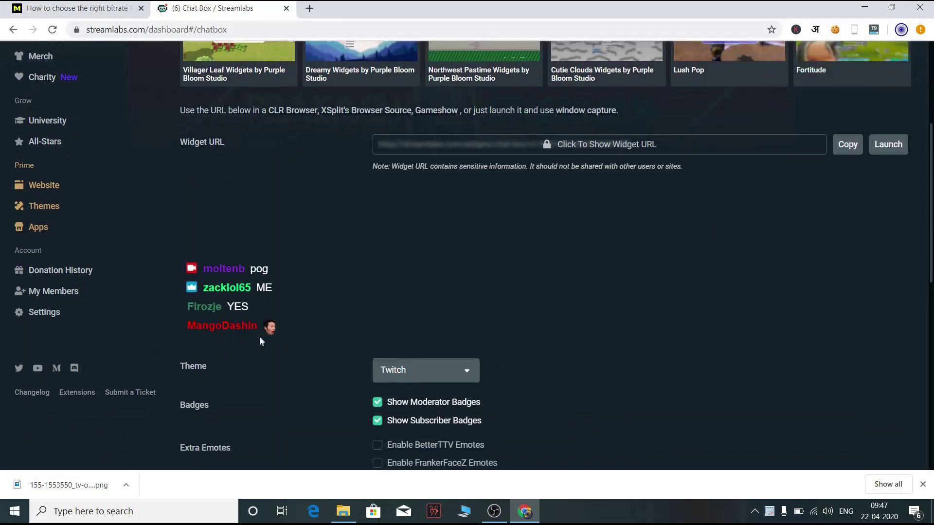
Step: Switch back to OBS and paste the copied chat widget URL as the Box browser source's URL, accepting its properties
click(494, 511)
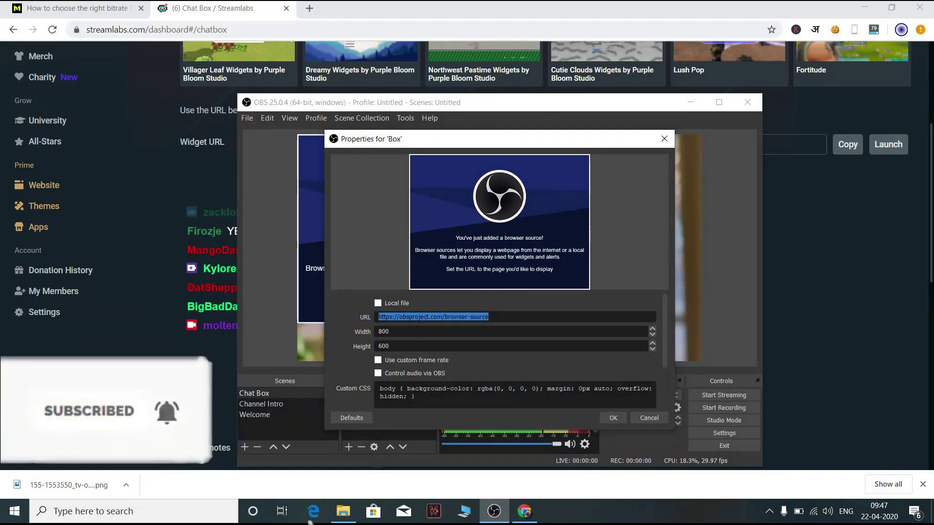
key(ctrl+v)
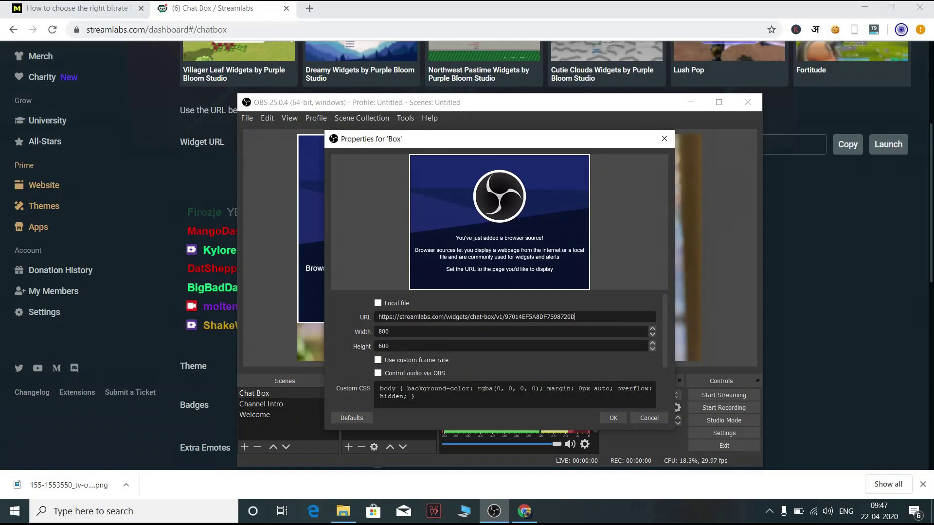
click(613, 419)
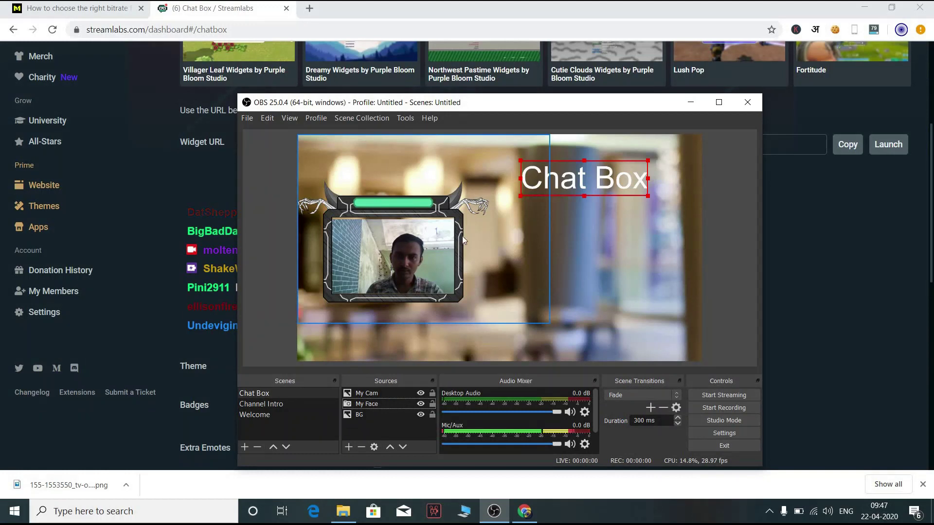
Step: Scale down the Box browser source and position it directly below the Chat Box text
drag(579, 249, 696, 269)
drag(448, 174, 528, 229)
drag(641, 252, 617, 226)
key(Right)
key(Right)
key(Right)
key(Right)
key(Right)
key(Right)
key(Right)
key(Right)
key(Right)
key(Right)
key(Right)
key(Right)
key(Right)
key(Right)
key(Right)
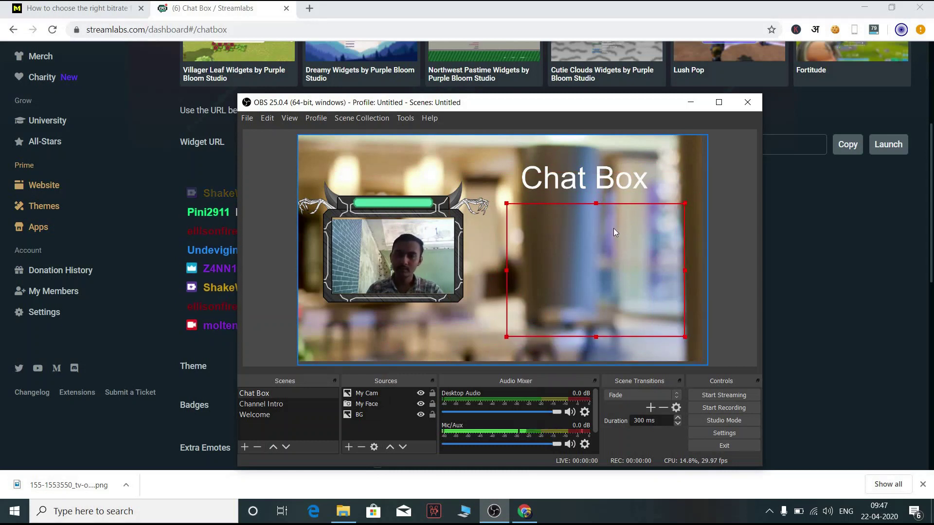
click(437, 341)
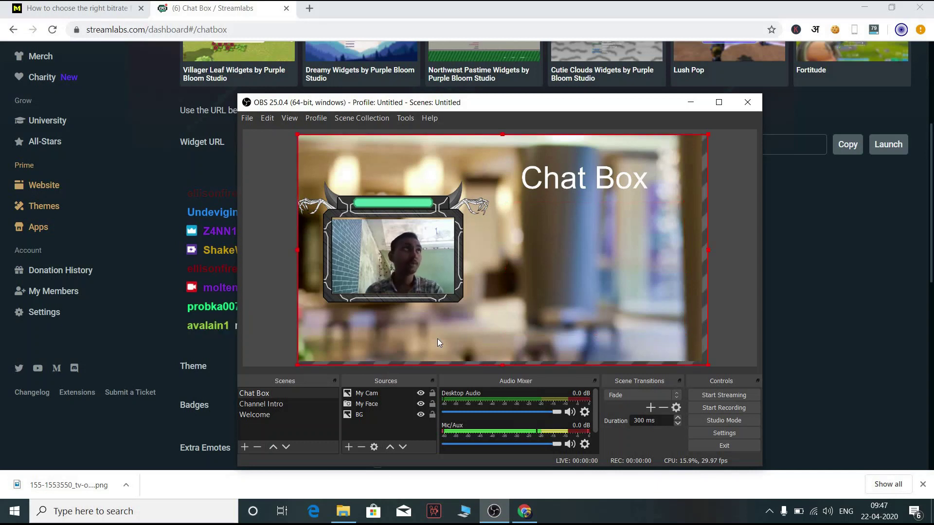
Step: Toggle the visibility of the My Face camera source, ending with it hidden
click(420, 404)
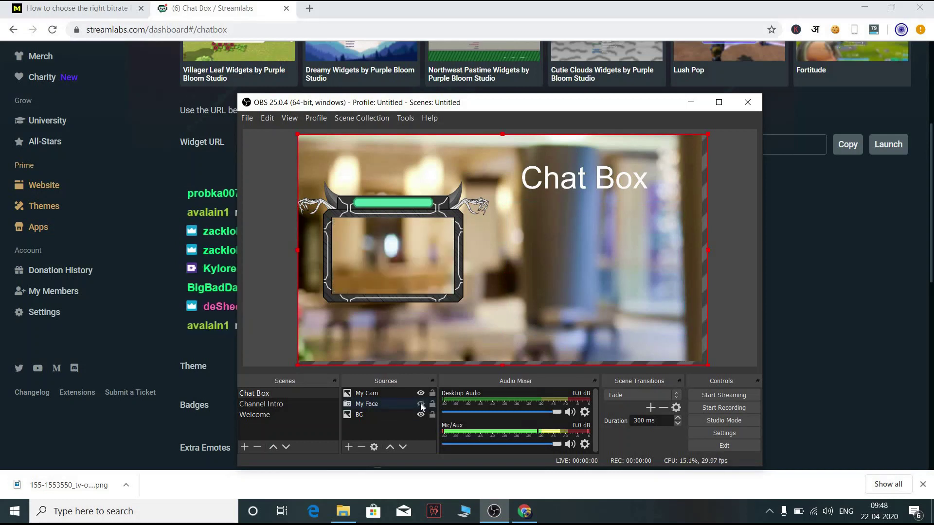
click(421, 405)
click(421, 404)
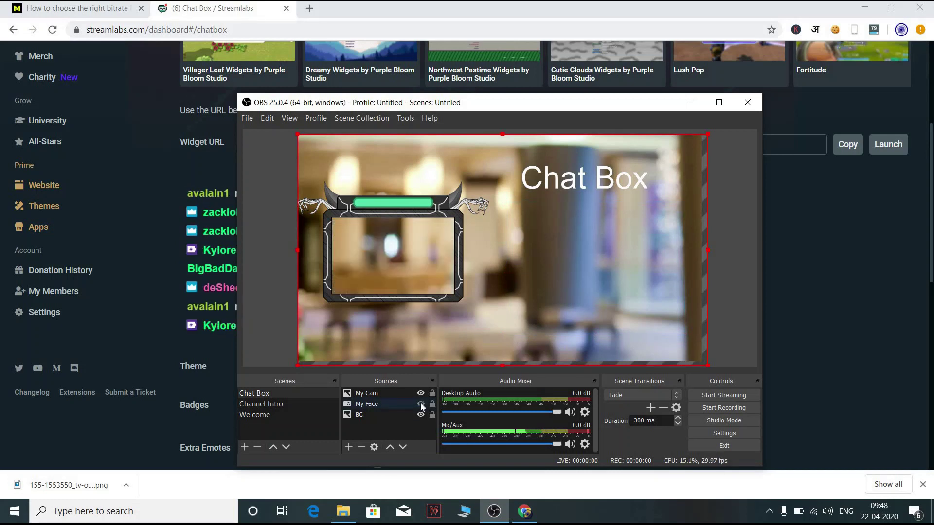
Step: Switch to the Streamlabs Chat Box page in the browser and save the widget's settings
click(795, 223)
scroll(454, 214, down, 7)
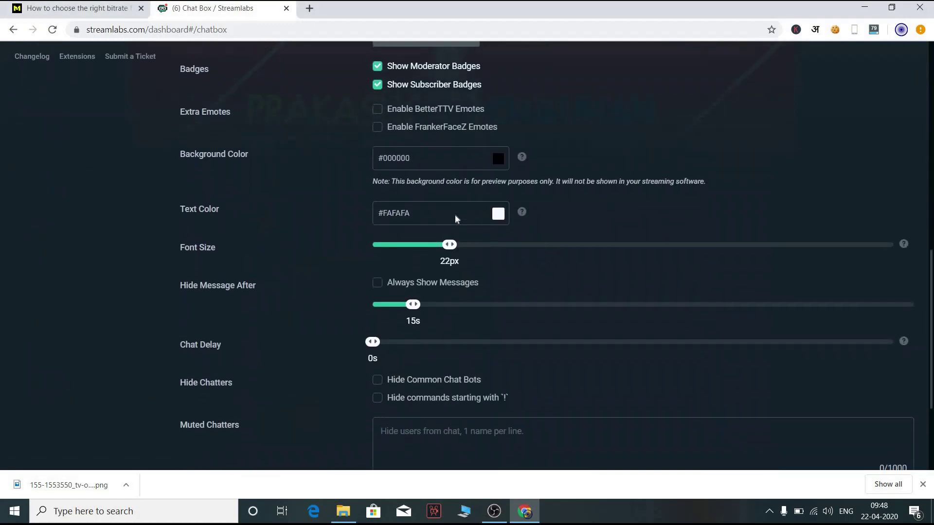
scroll(455, 217, down, 3)
click(539, 443)
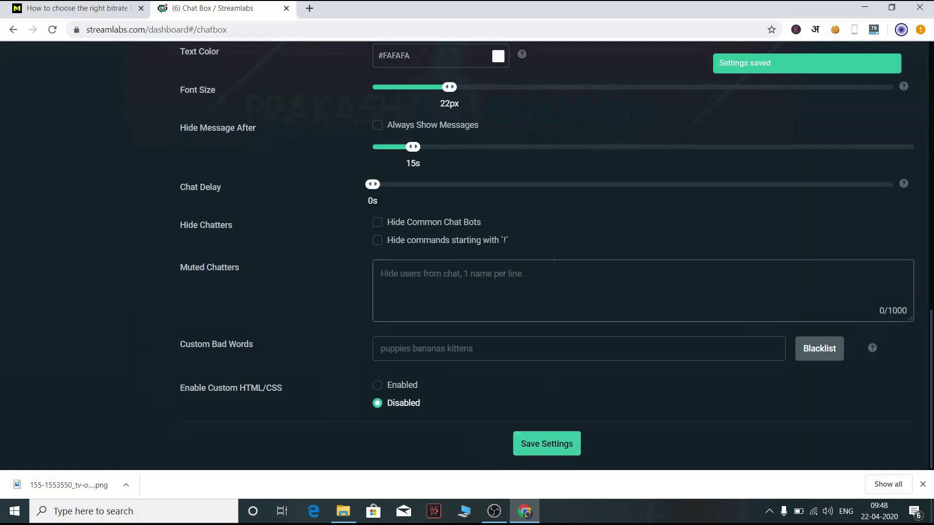
scroll(554, 260, up, 11)
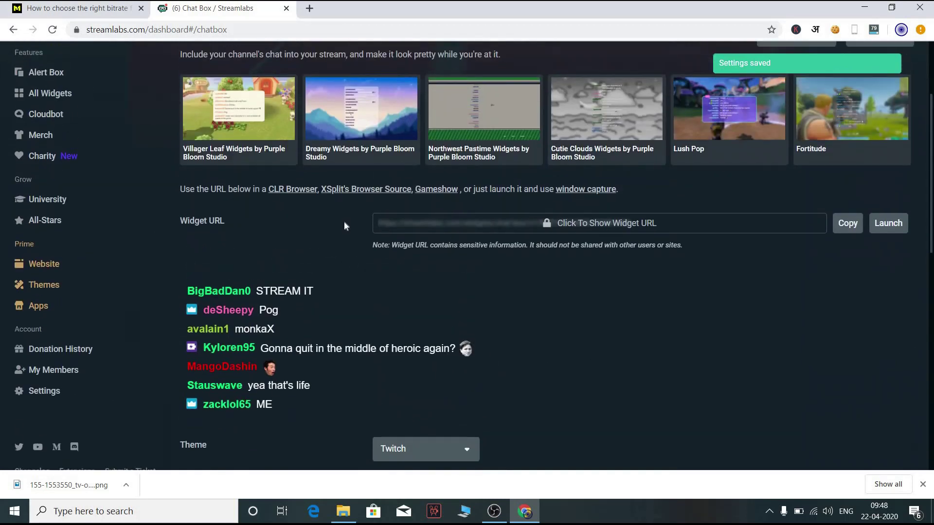
key(ctrl+minus)
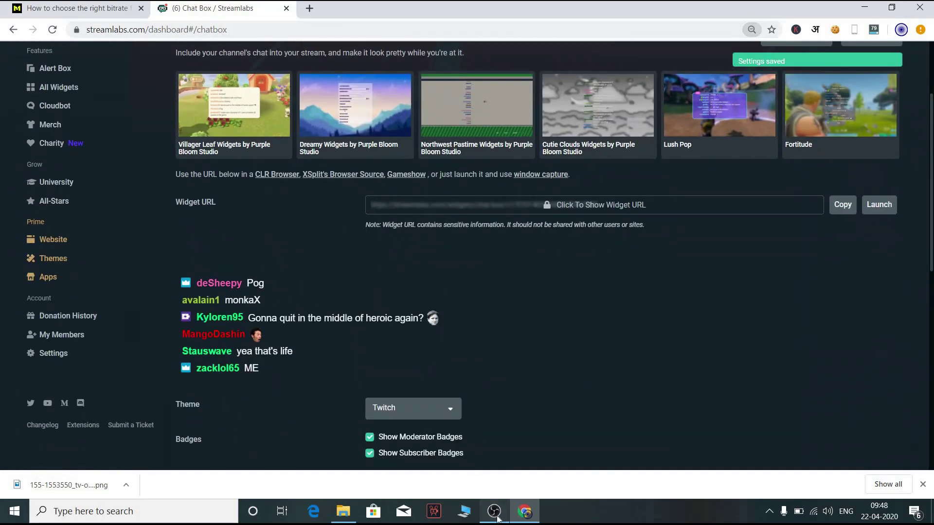
Step: Switch back to OBS and add a new scene named Game
click(497, 516)
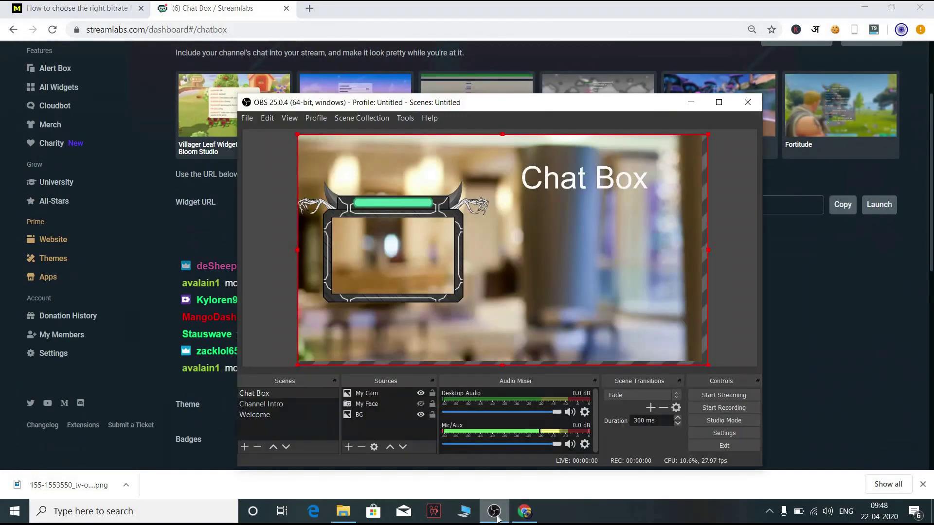
click(242, 447)
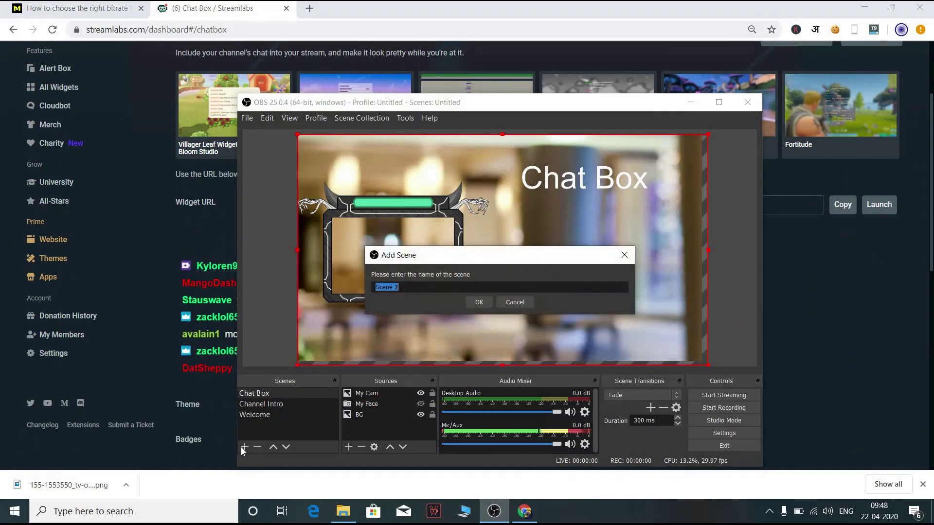
key(BackSpace)
text(Game)
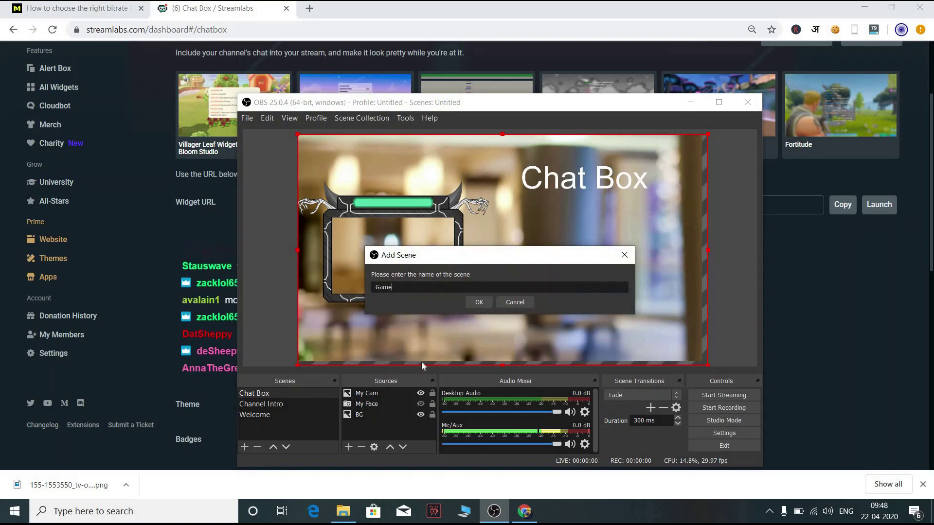
click(481, 303)
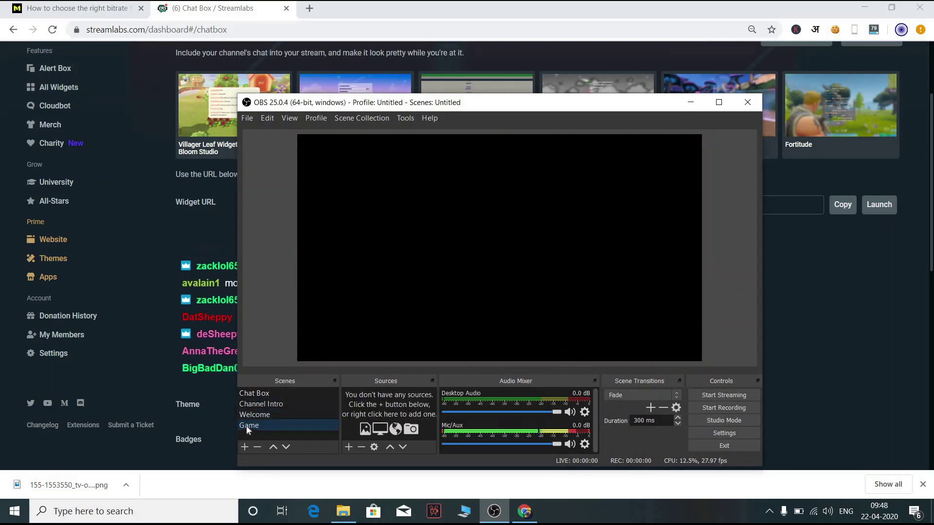
Step: Move the Game scene to the top of the scene list, above Chat Box, and make it the active scene
drag(250, 425, 253, 390)
click(287, 425)
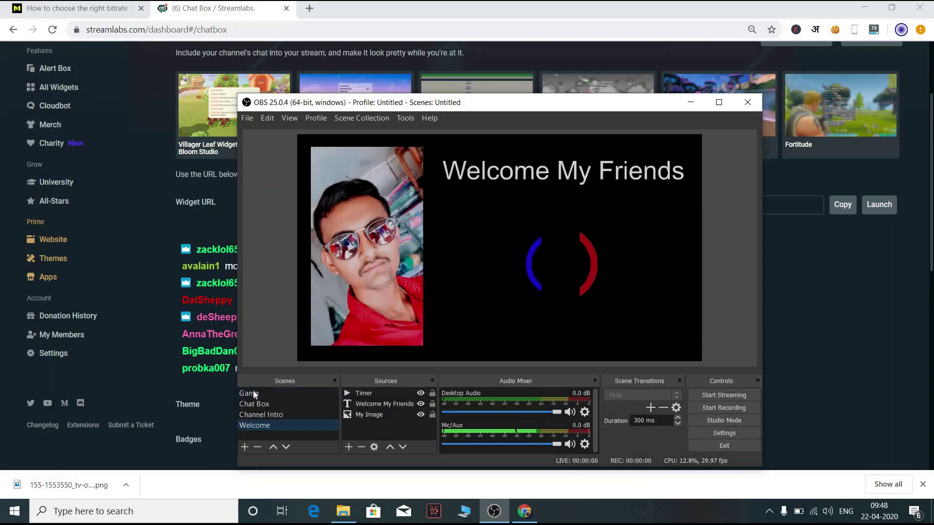
click(291, 393)
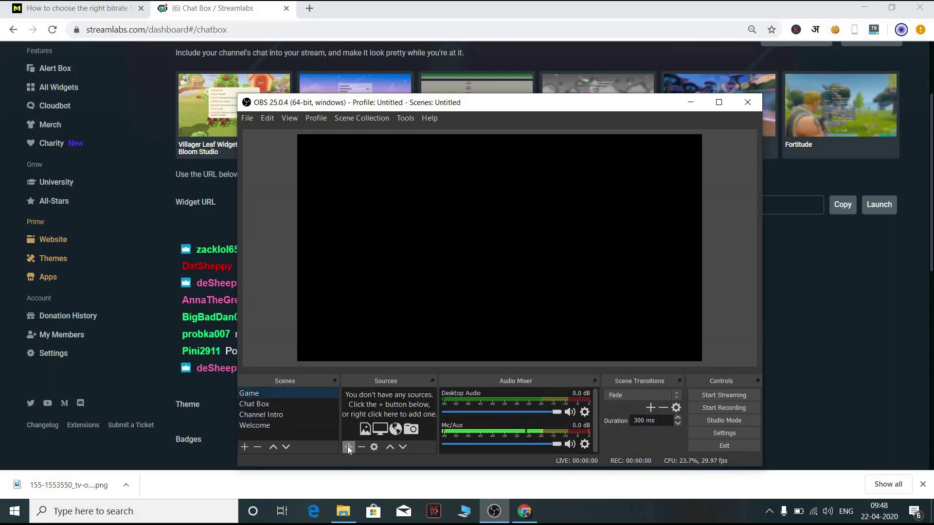
Step: Add the existing My Face video capture device as a visible source in the Game scene
click(348, 445)
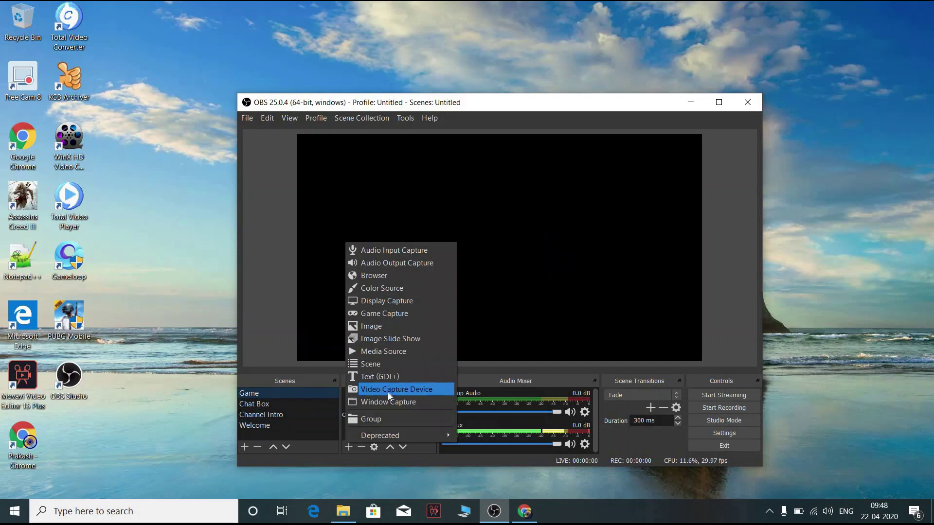
click(388, 390)
key(BackSpace)
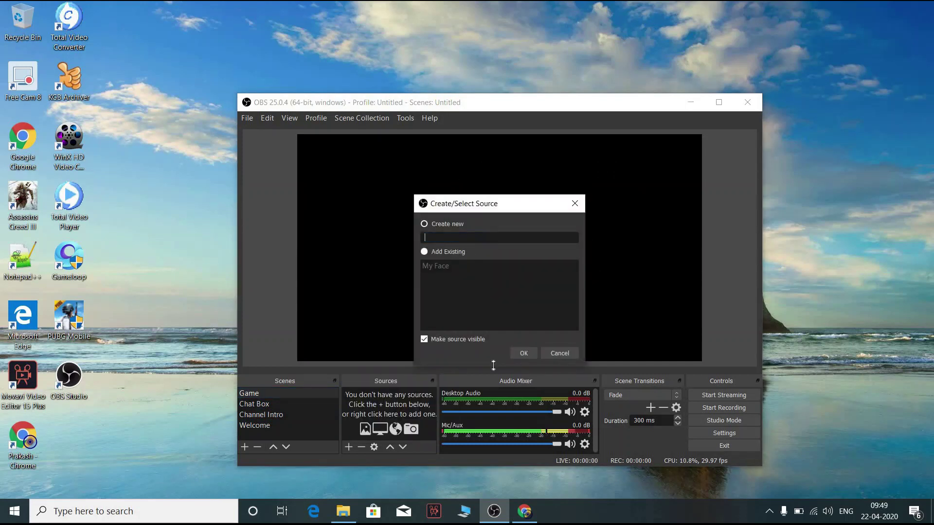
click(423, 252)
click(431, 268)
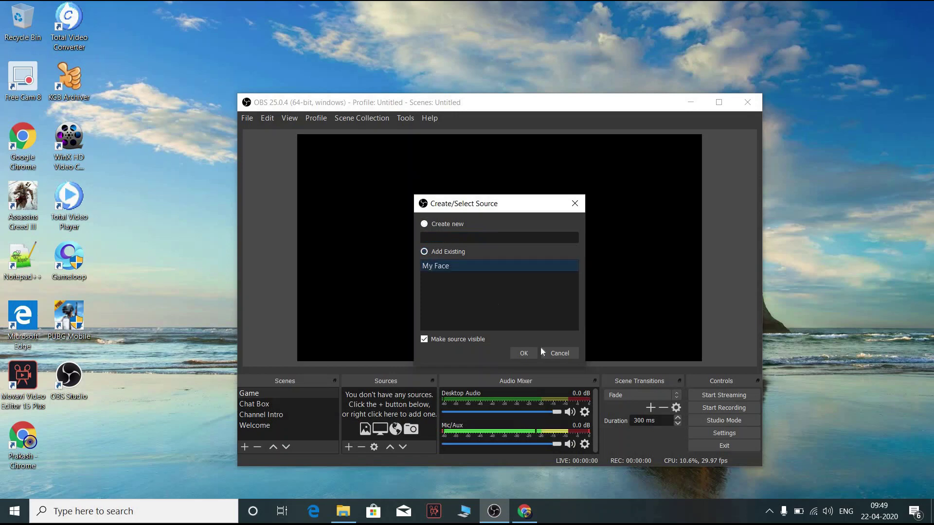
click(527, 357)
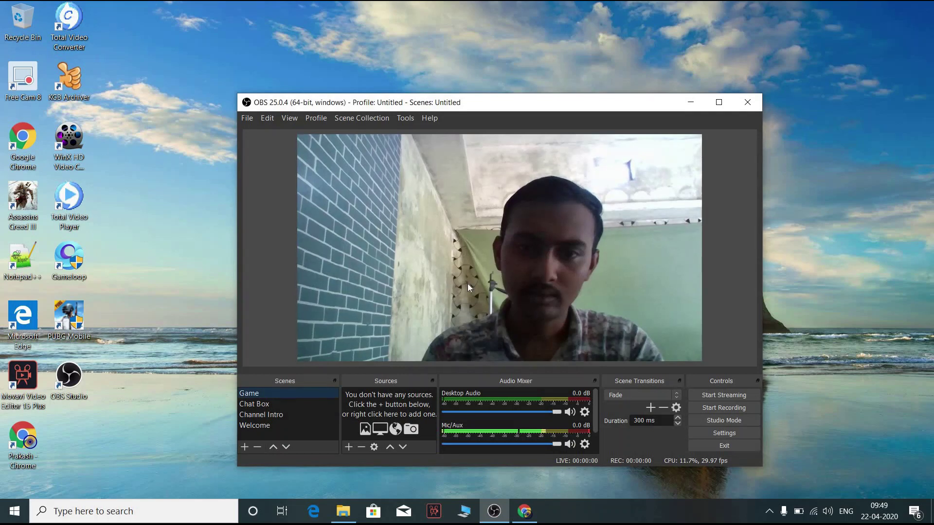
Step: Scale down the My Face camera to a small thumbnail in the lower-left corner of the Game scene's canvas
click(698, 142)
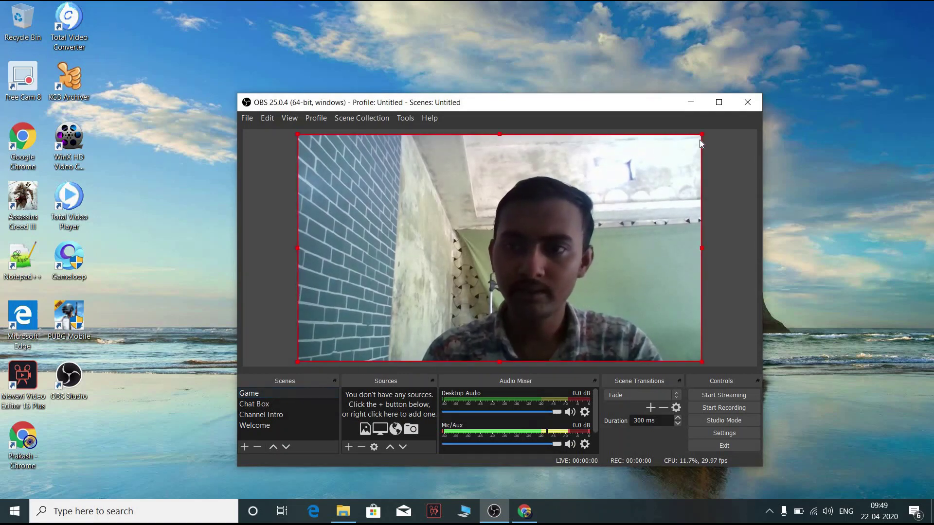
drag(702, 138, 389, 338)
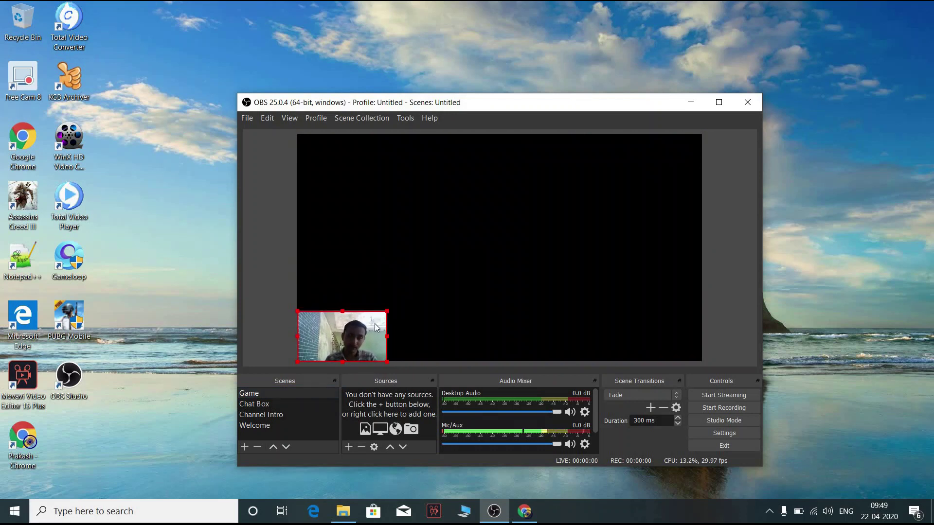
click(314, 393)
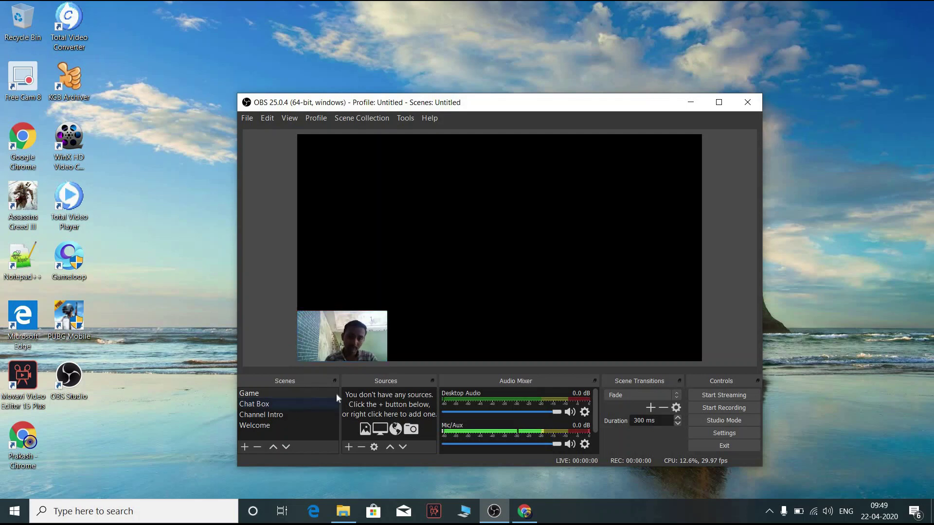
click(271, 405)
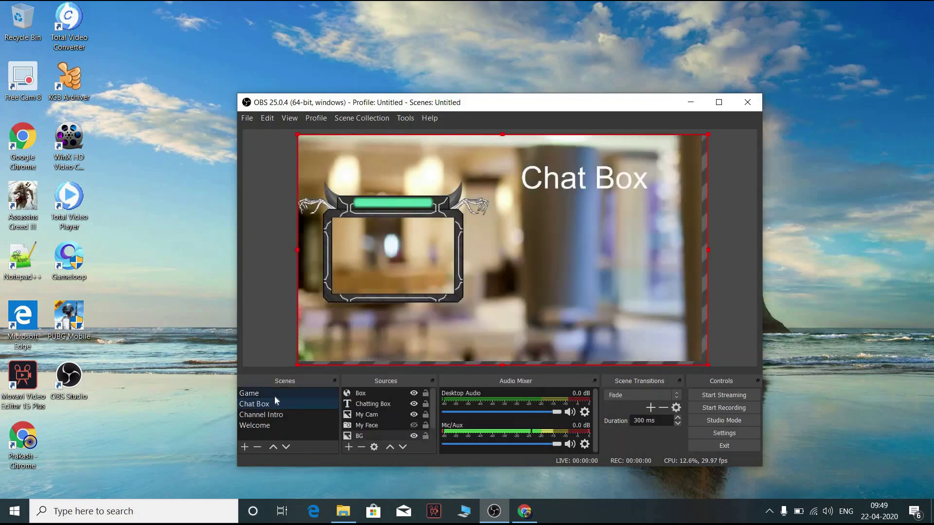
click(274, 394)
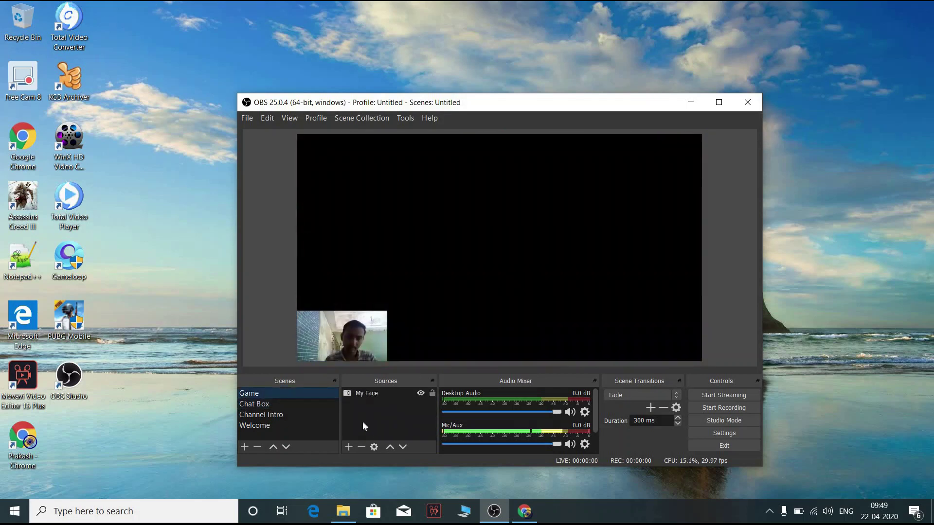
Step: Examine the effect filters available for the My Face source without adding any
click(379, 393)
right_click(379, 393)
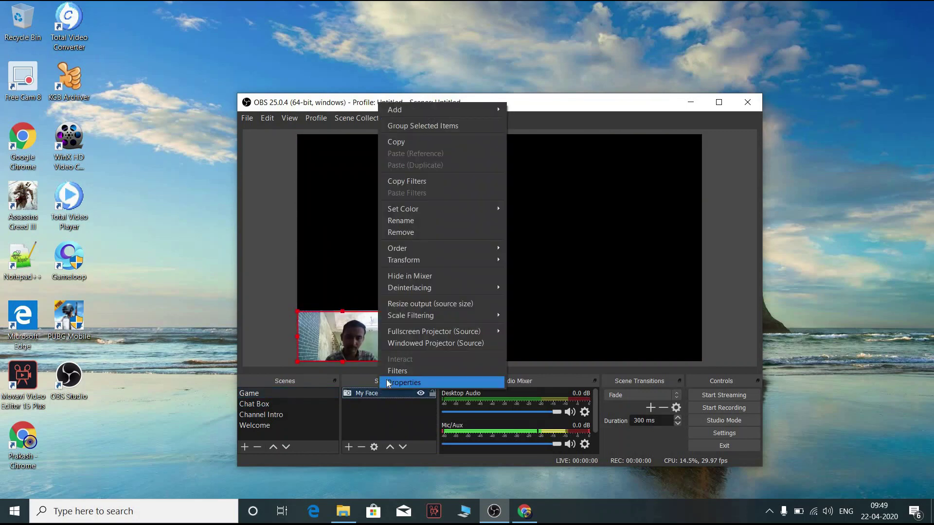
click(390, 373)
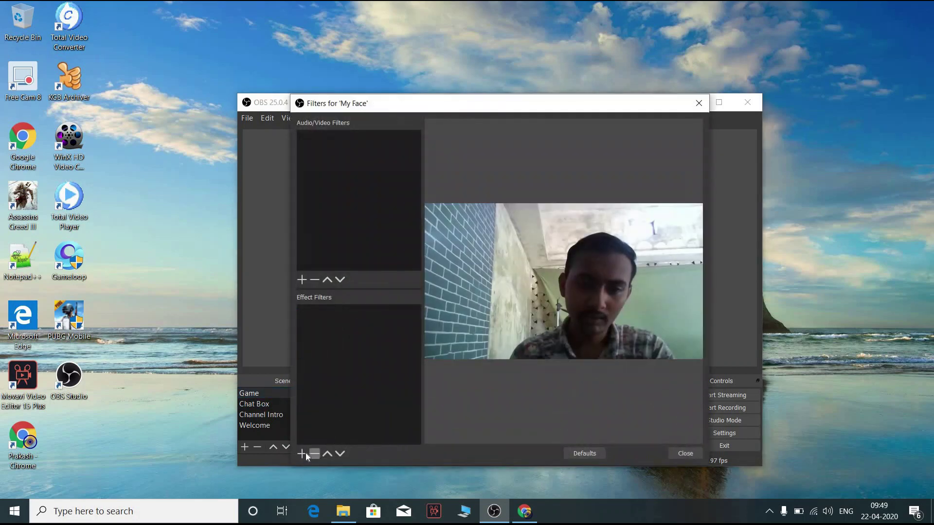
click(300, 454)
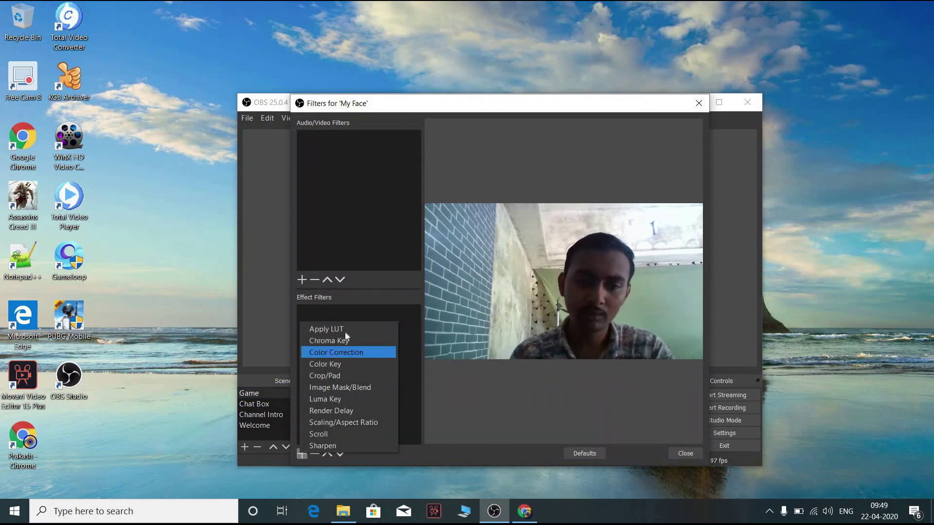
click(686, 452)
click(686, 452)
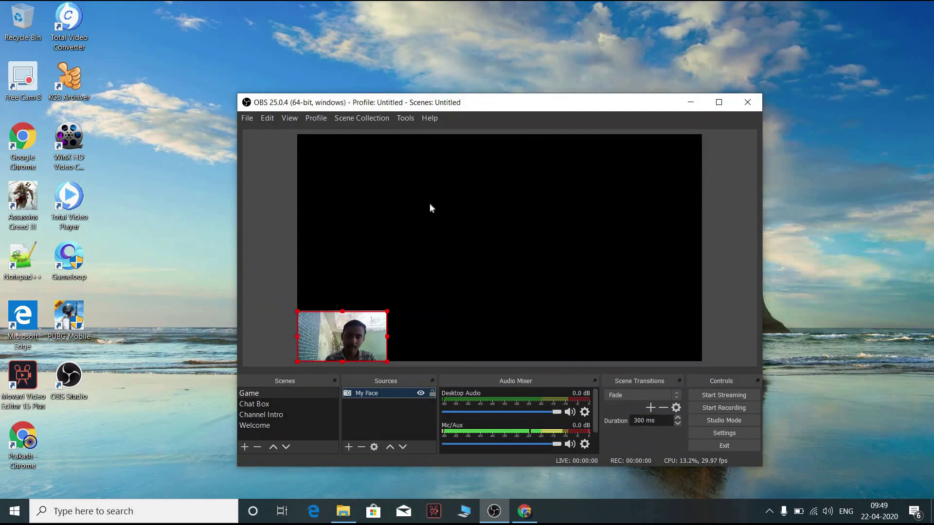
Step: Switch to Streamlabs in the browser, open the Alert Box page and copy its widget URL
click(530, 514)
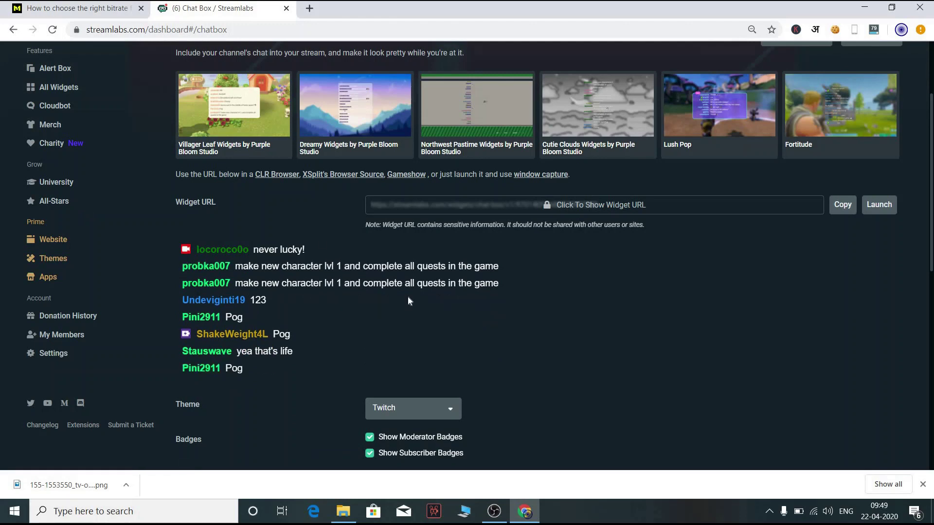
scroll(408, 297, up, 3)
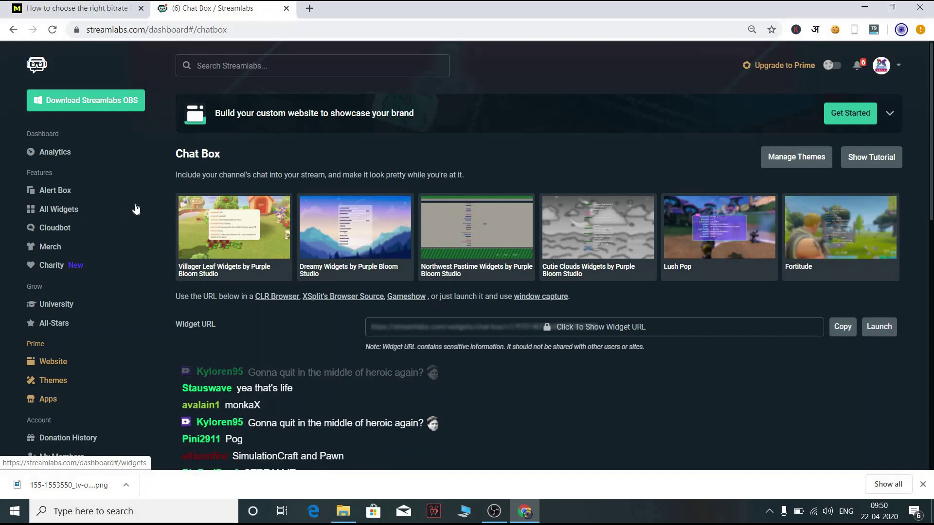
click(47, 194)
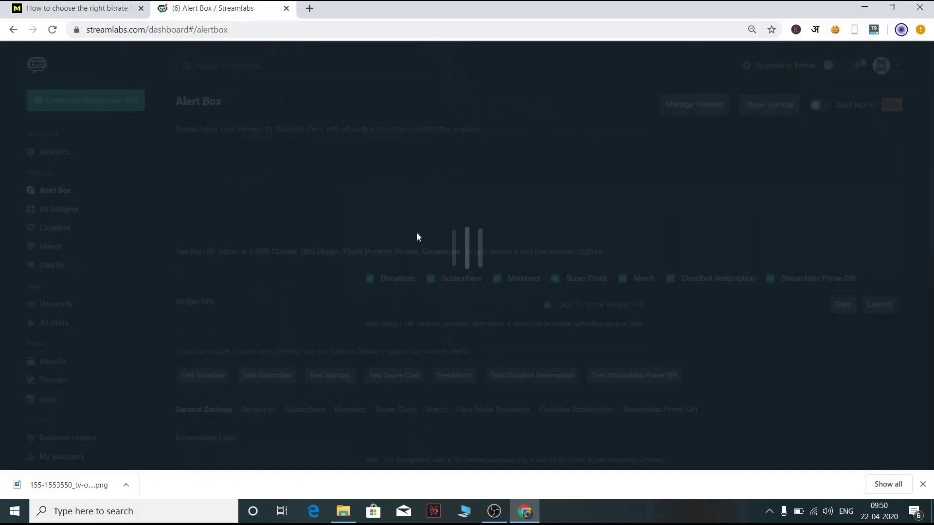
scroll(614, 271, down, 2)
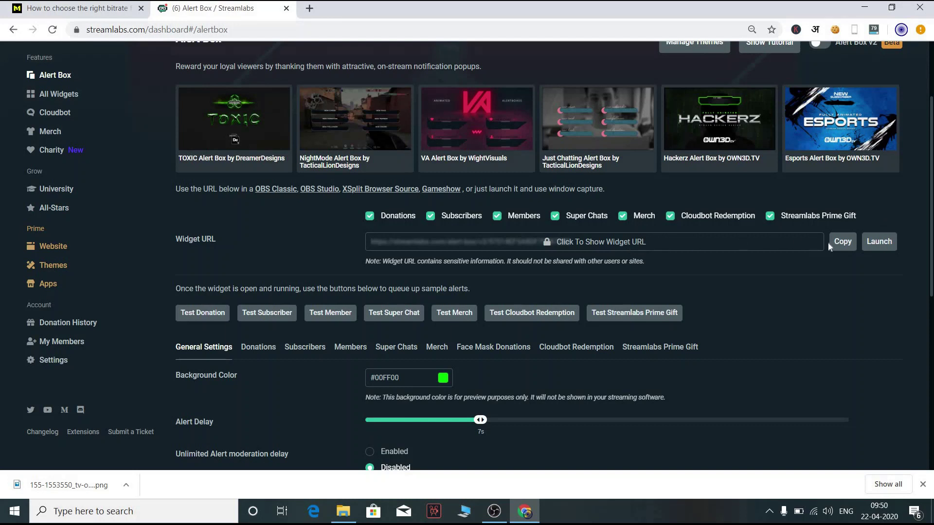
click(842, 243)
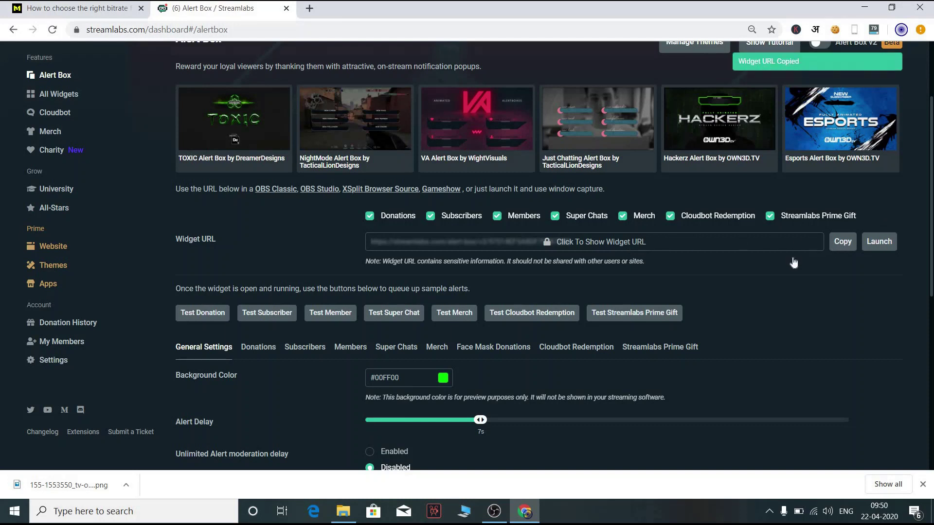
Step: Switch back to OBS and create a new Browser source named Alert Box in the Game scene
click(493, 512)
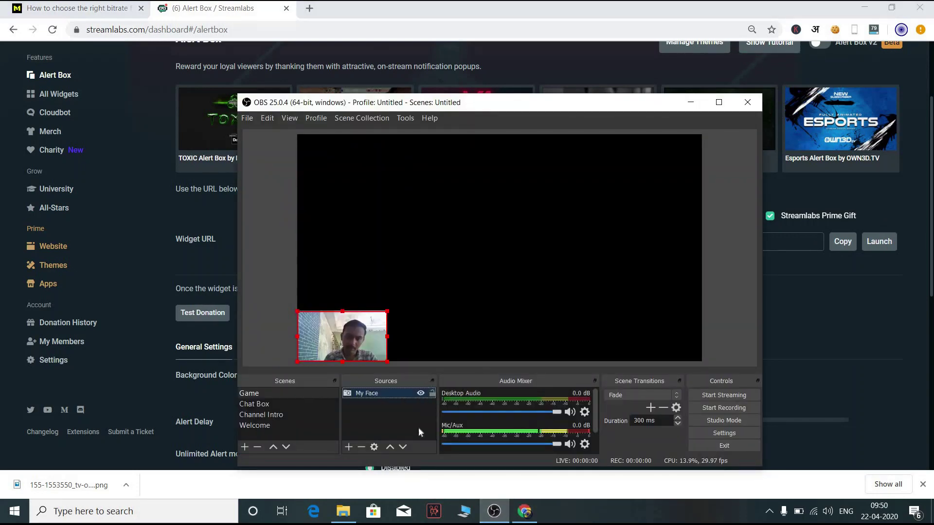
click(348, 445)
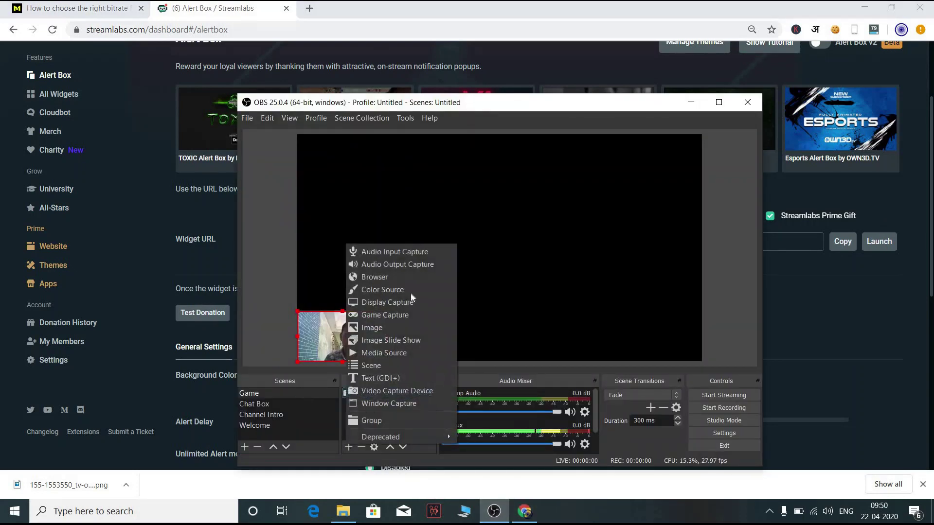
click(408, 277)
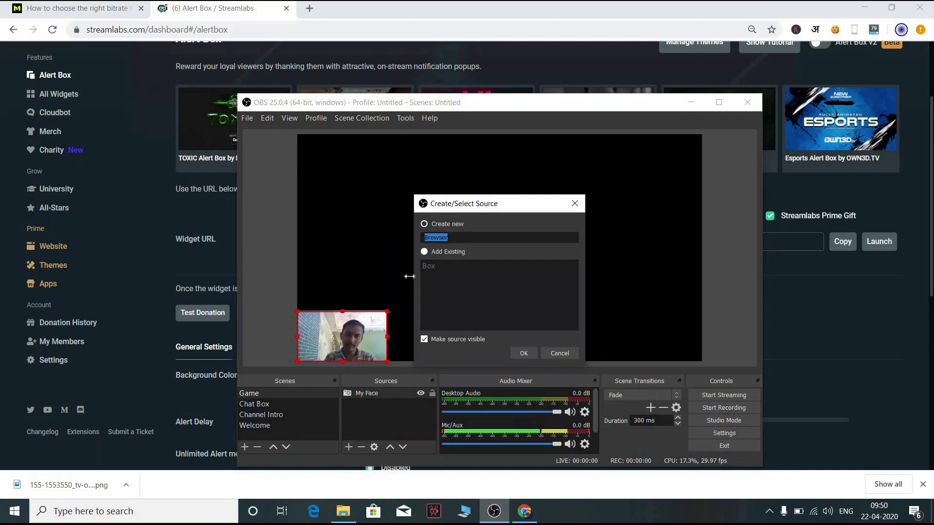
key(BackSpace)
text(Alert B)
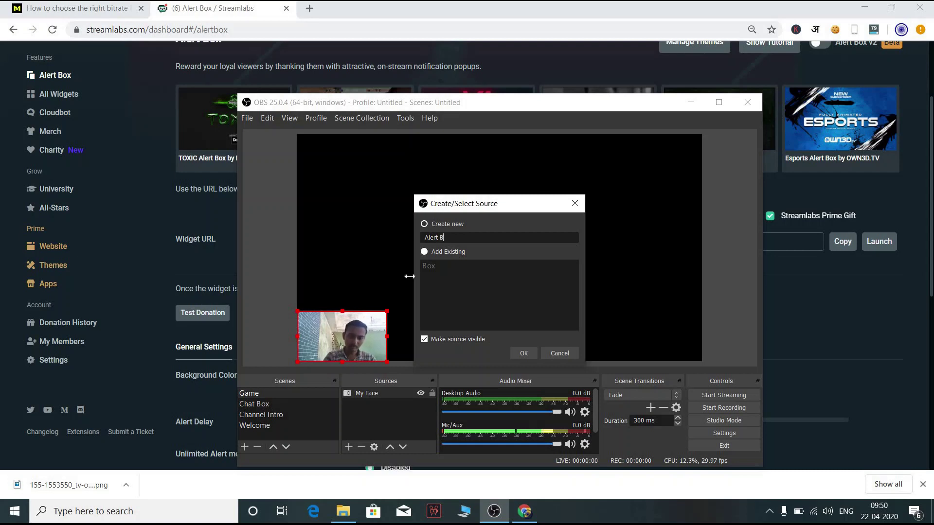
text(ox)
click(524, 353)
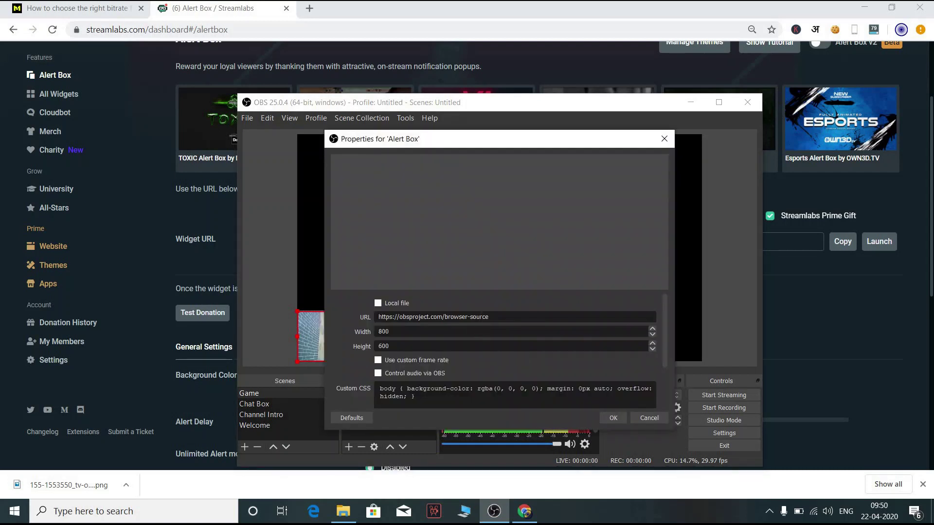
Step: Replace the Alert Box source's URL with the copied Streamlabs widget URL and accept the source properties
triple_click(480, 317)
key(BackSpace)
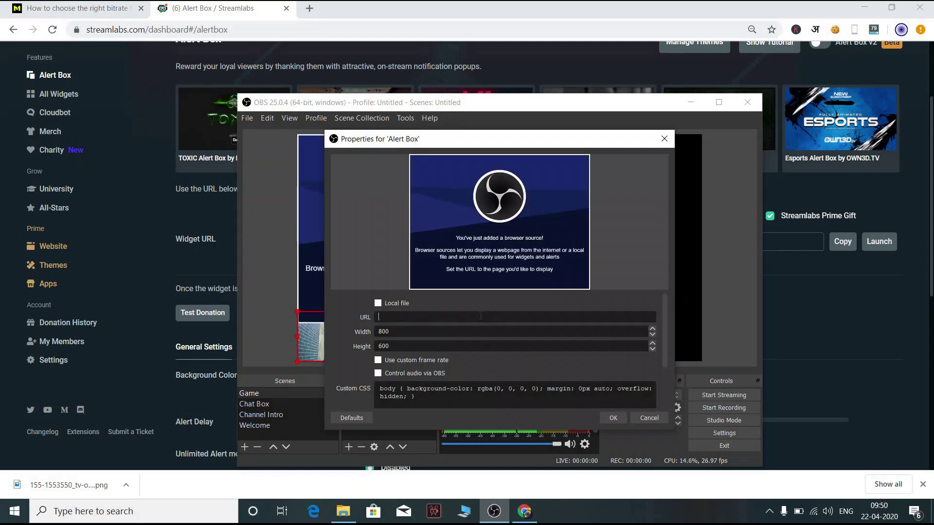
key(ctrl+v)
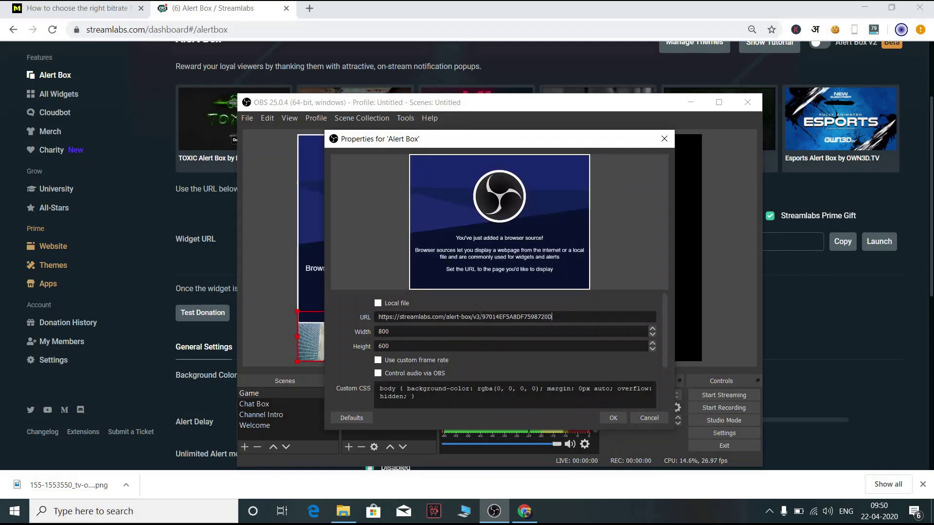
click(611, 420)
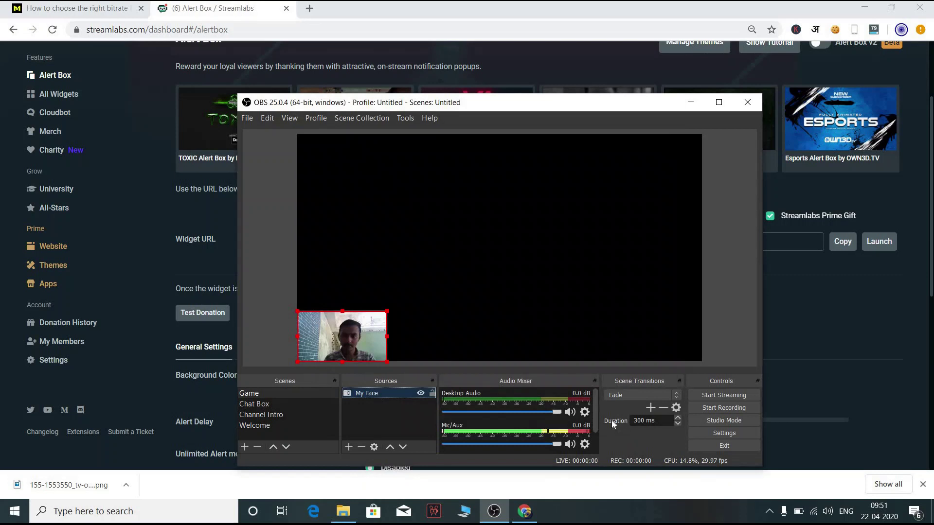
Step: Scale down the Alert Box source and place it near the centre of the Game scene's canvas
drag(502, 258, 576, 261)
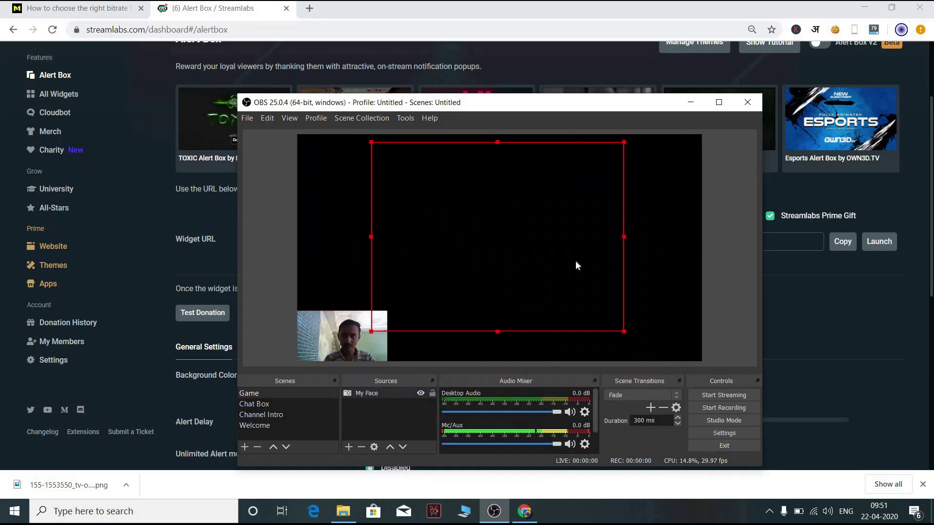
drag(623, 330, 560, 283)
drag(445, 217, 480, 238)
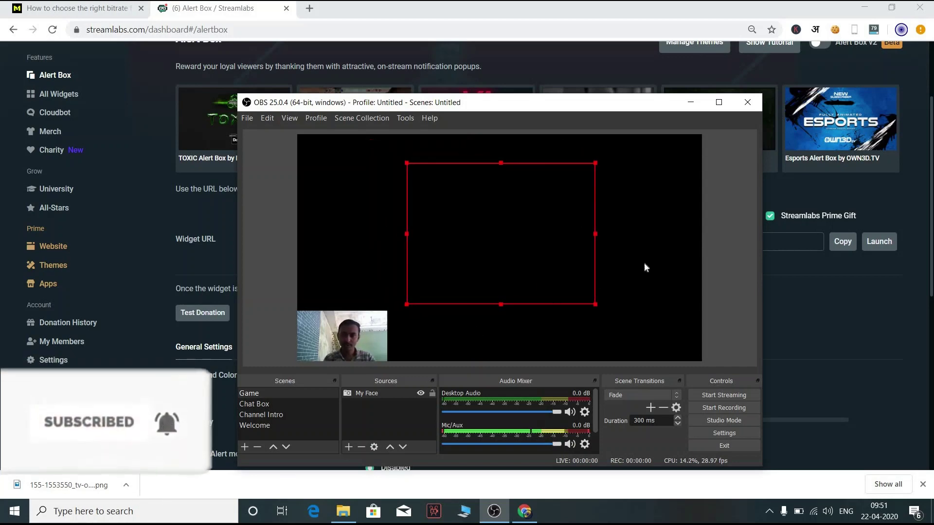
Step: Switch to Streamlabs in the browser, send a test donation alert and view it in the OBS preview
click(811, 328)
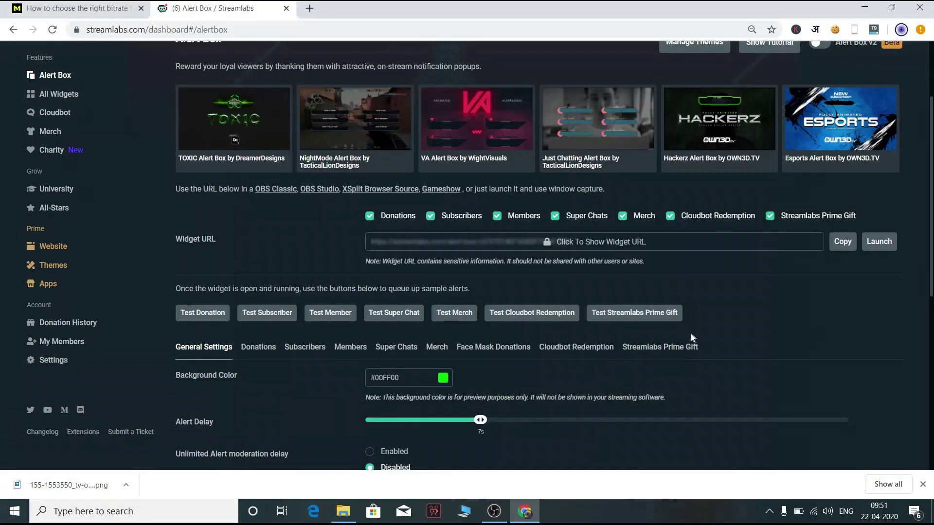
scroll(565, 273, down, 5)
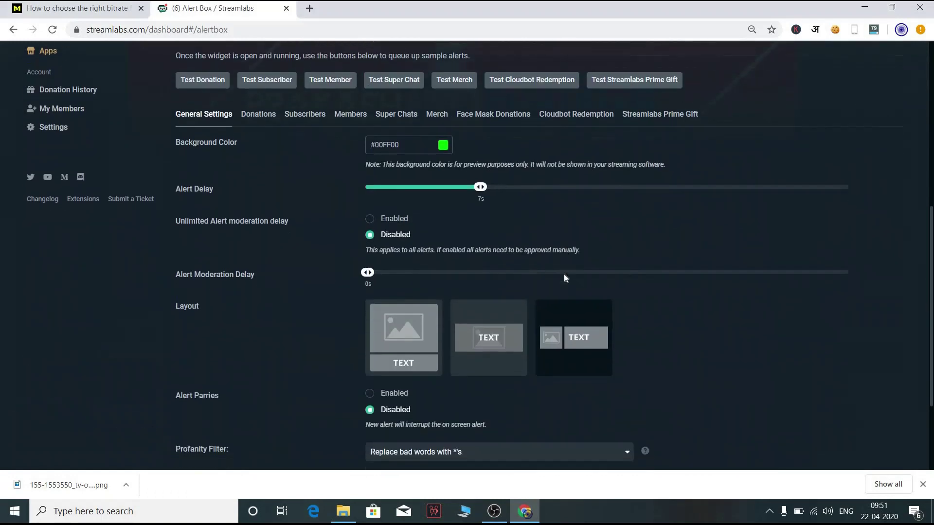
scroll(250, 202, up, 2)
click(184, 149)
click(501, 514)
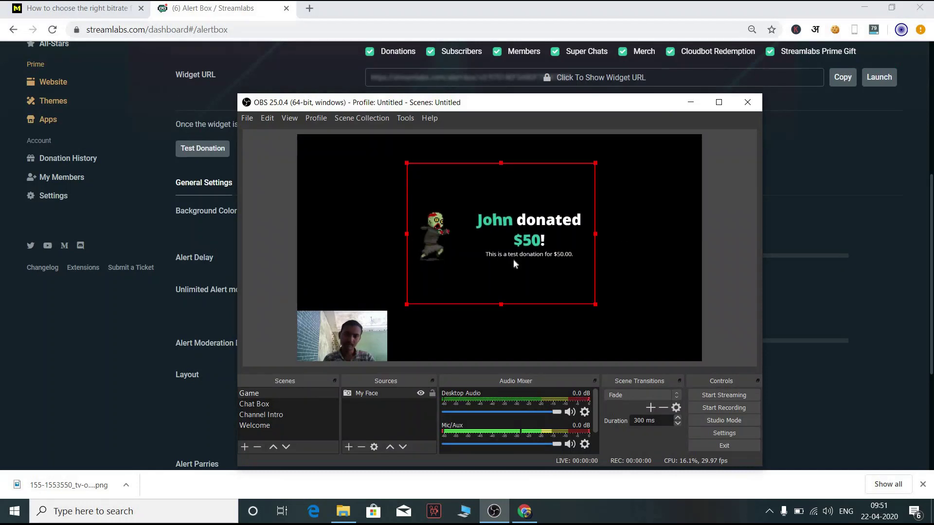
Step: Send a test subscriber alert from Streamlabs and return to OBS to view it on the canvas
click(198, 159)
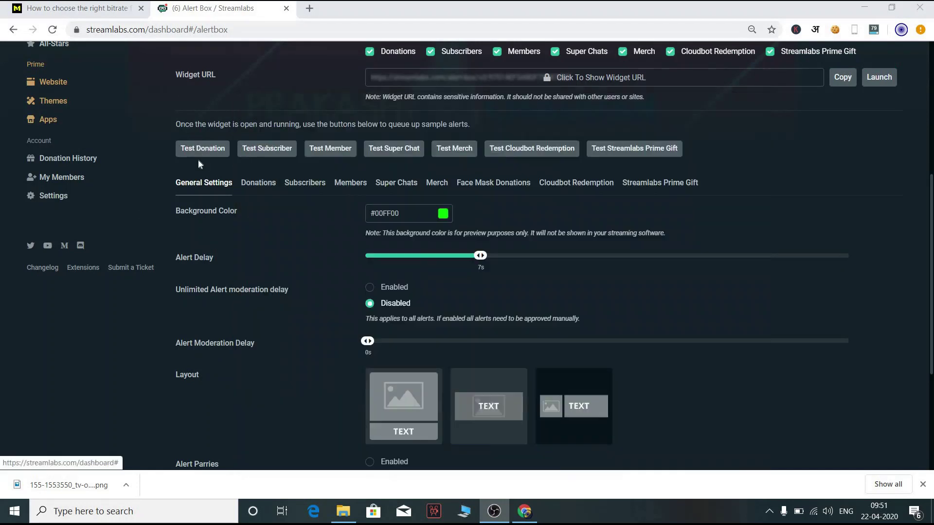
click(257, 149)
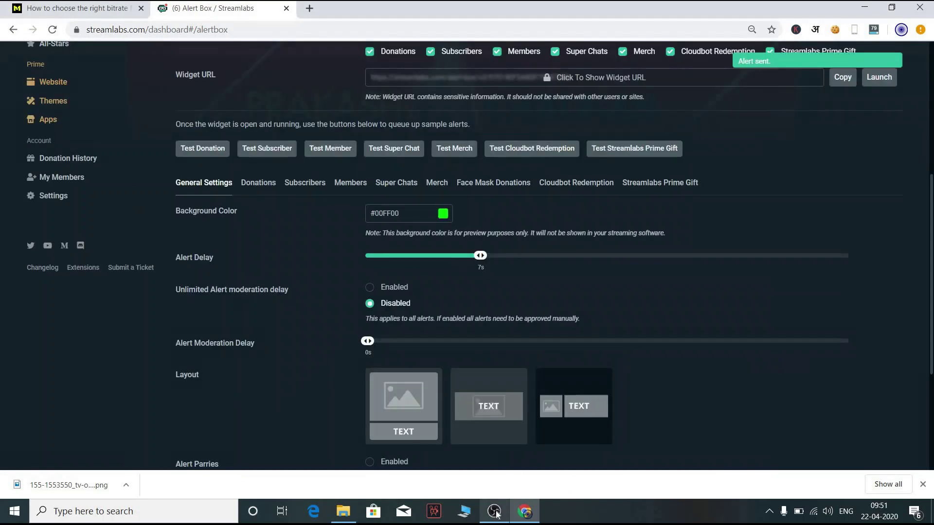
click(495, 512)
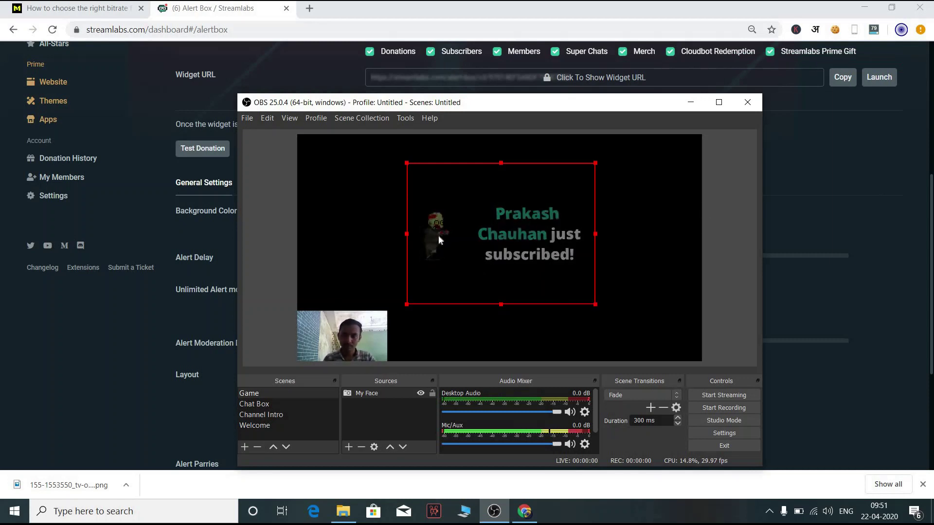
Step: Save the Alert Box settings in Streamlabs and close the browser
click(805, 195)
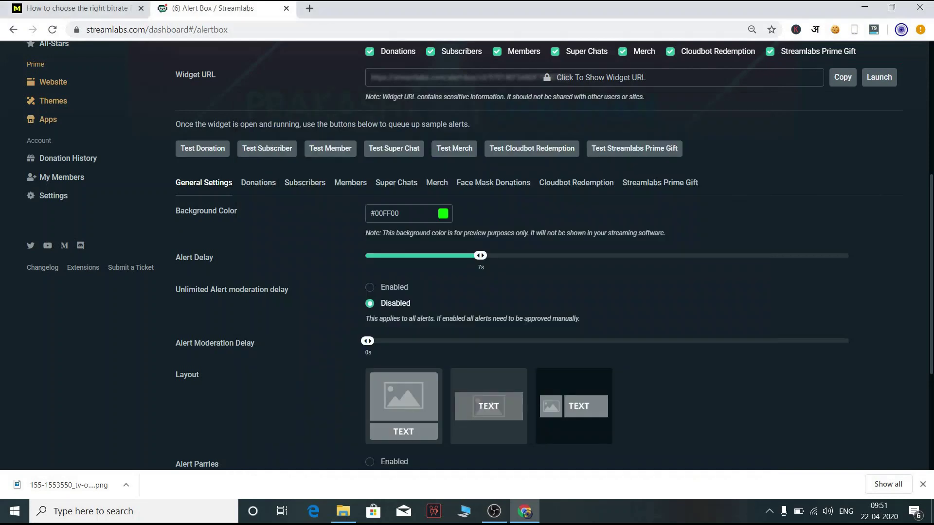
scroll(325, 251, down, 3)
scroll(590, 276, down, 1)
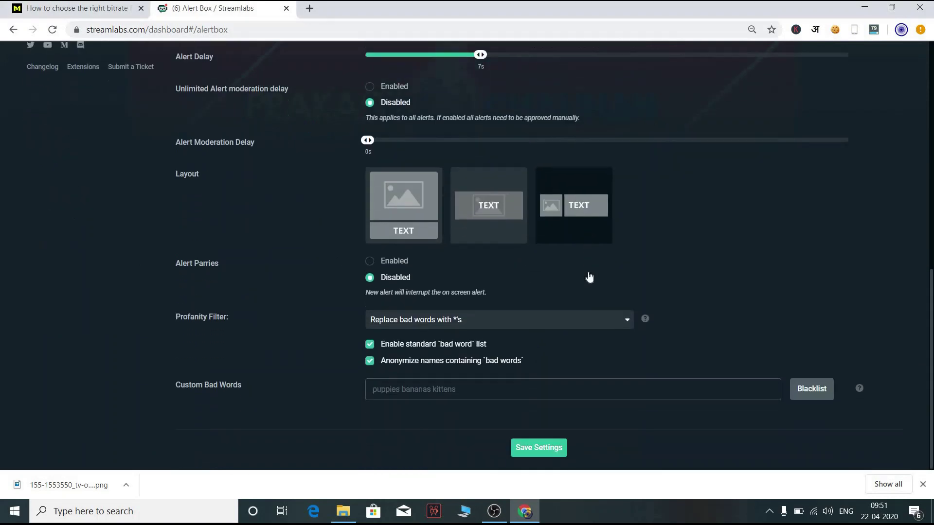
click(551, 455)
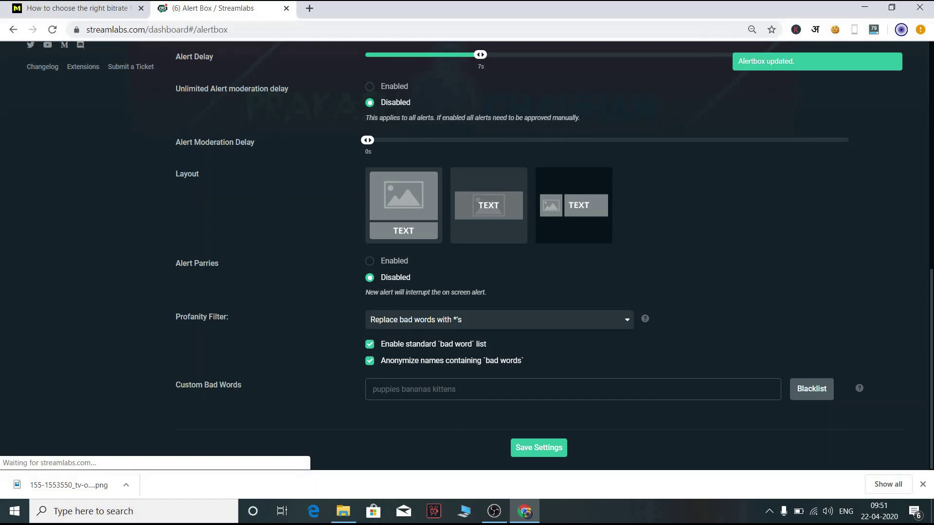
click(920, 8)
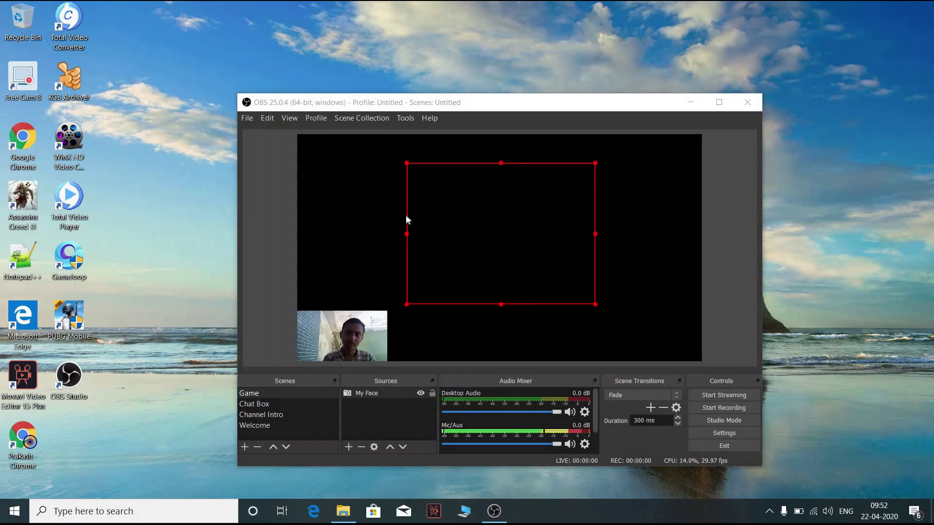
Step: Hide the My Face camera source in the Game scene
click(383, 215)
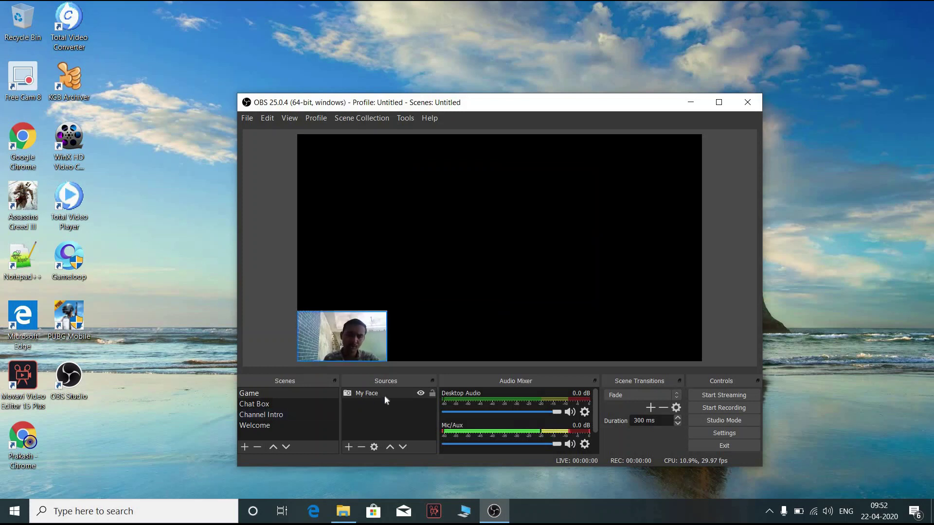
click(421, 394)
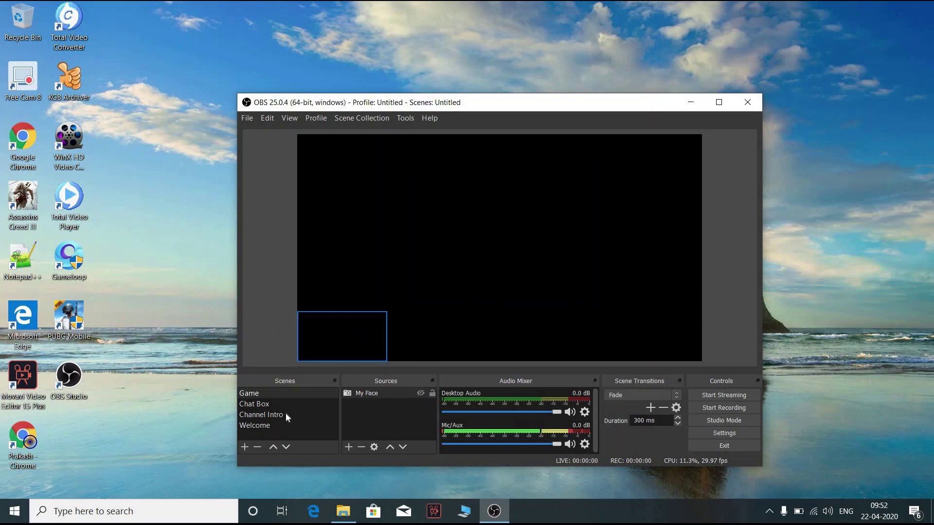
Step: Create a new Window Capture source named Free Fire in the Game scene
click(351, 451)
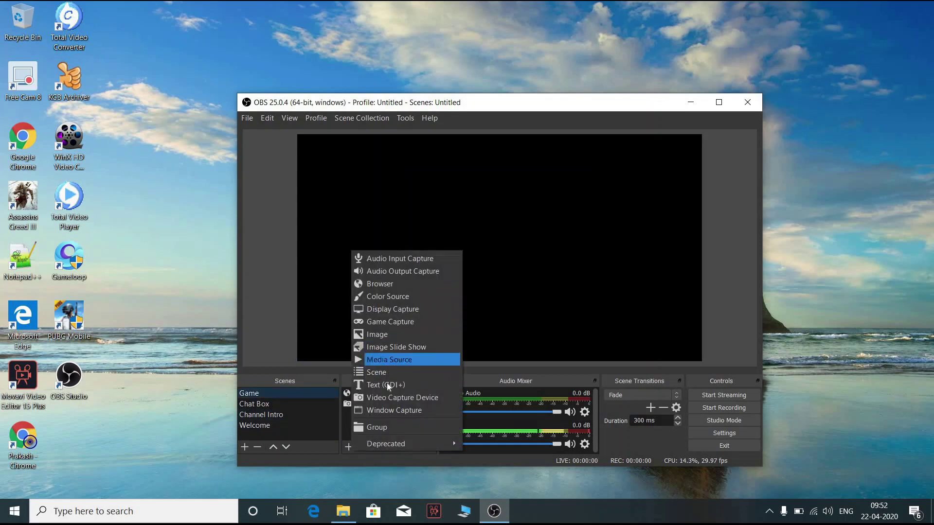
click(402, 409)
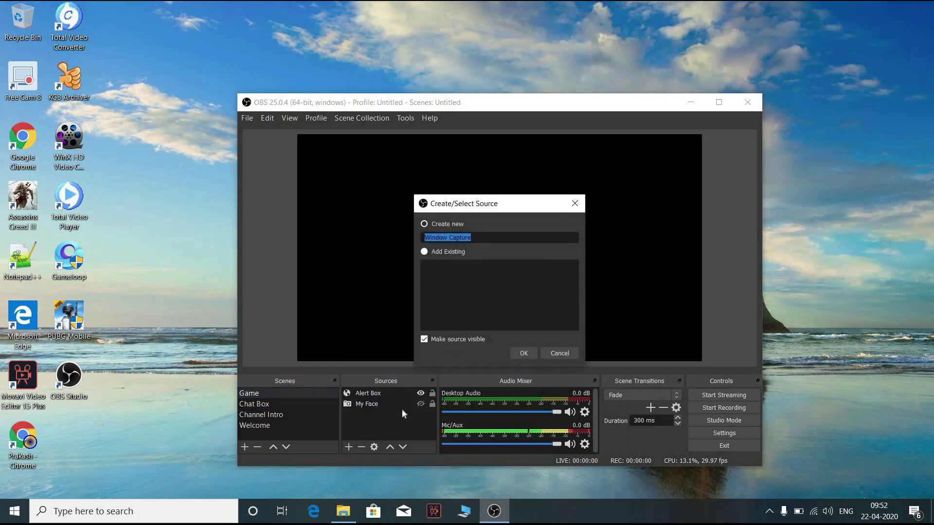
key(BackSpace)
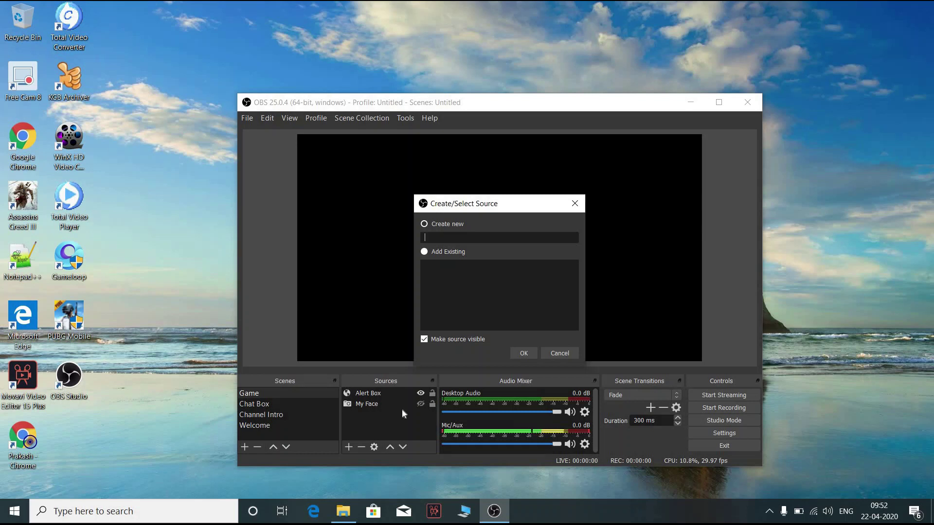
text(Free Fire)
click(524, 354)
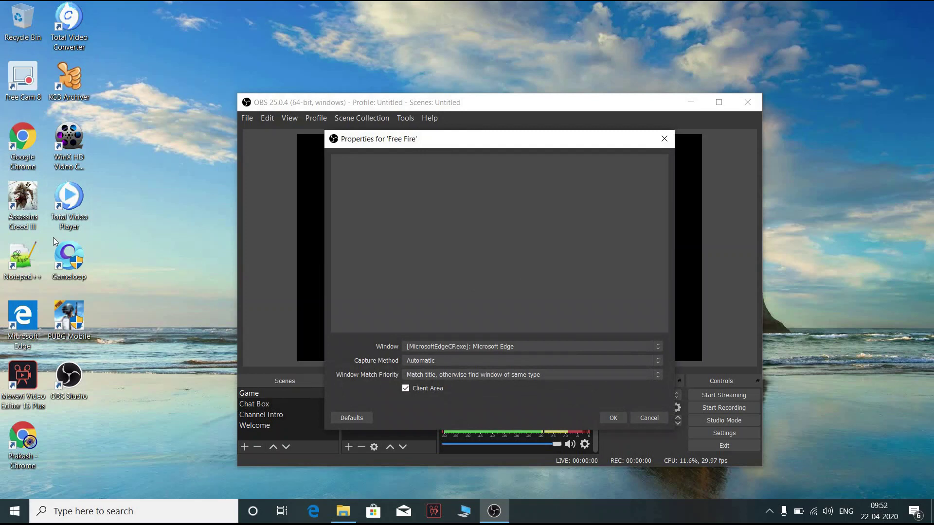
Step: Launch Free Fire from Gameloop, close the GameLoop launcher and move the emulator window higher on the desktop
click(72, 264)
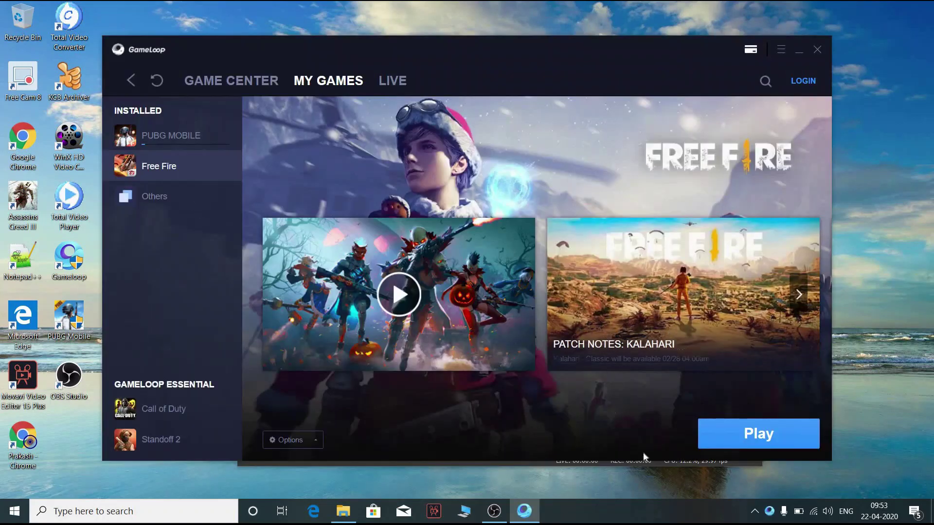
click(722, 441)
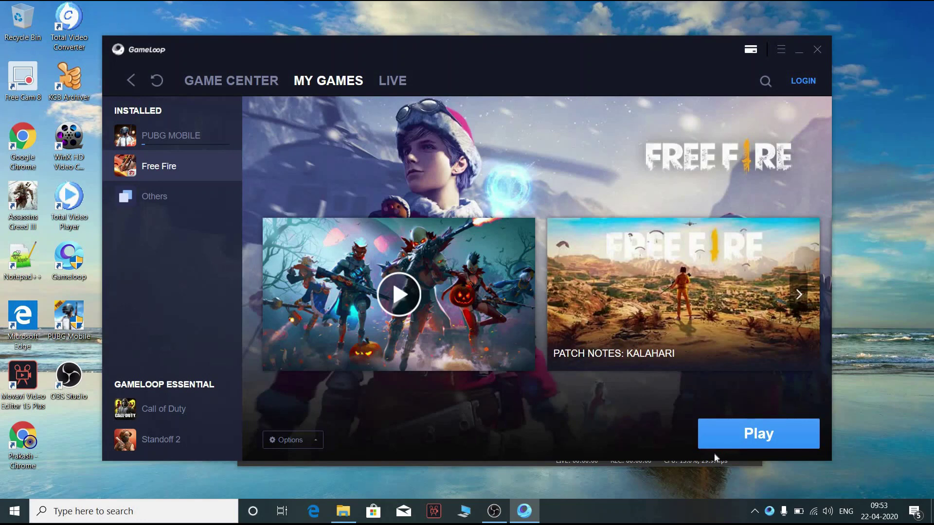
click(810, 433)
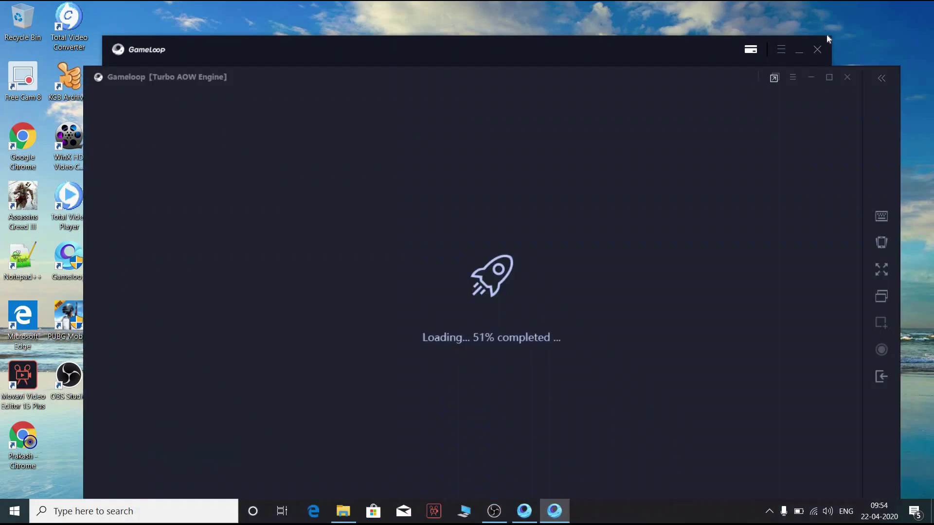
click(818, 51)
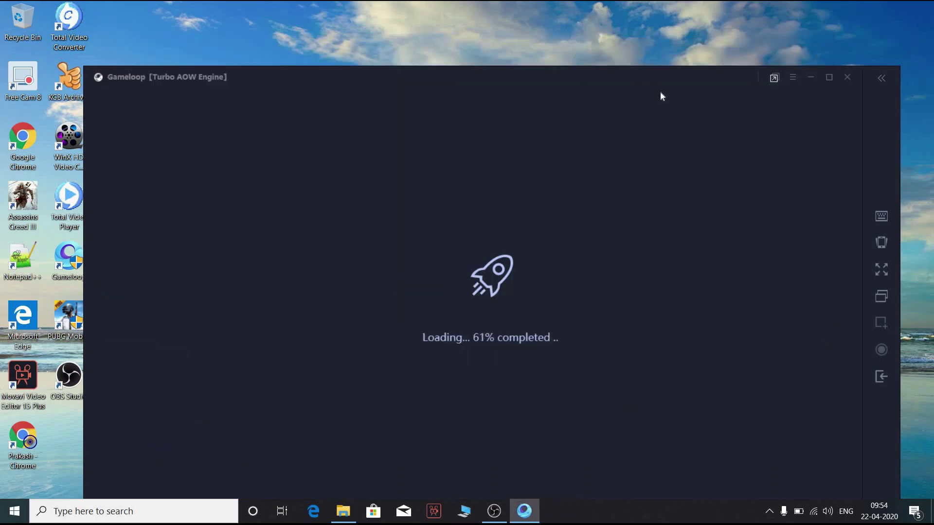
drag(662, 79, 664, 31)
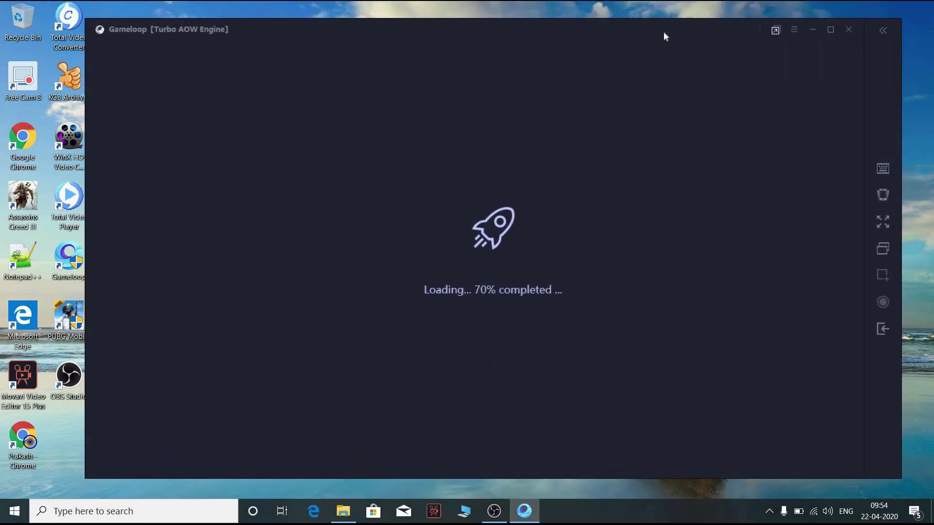
Step: Switch back to OBS, check the windows available for the Free Fire capture and cancel the new source
click(494, 511)
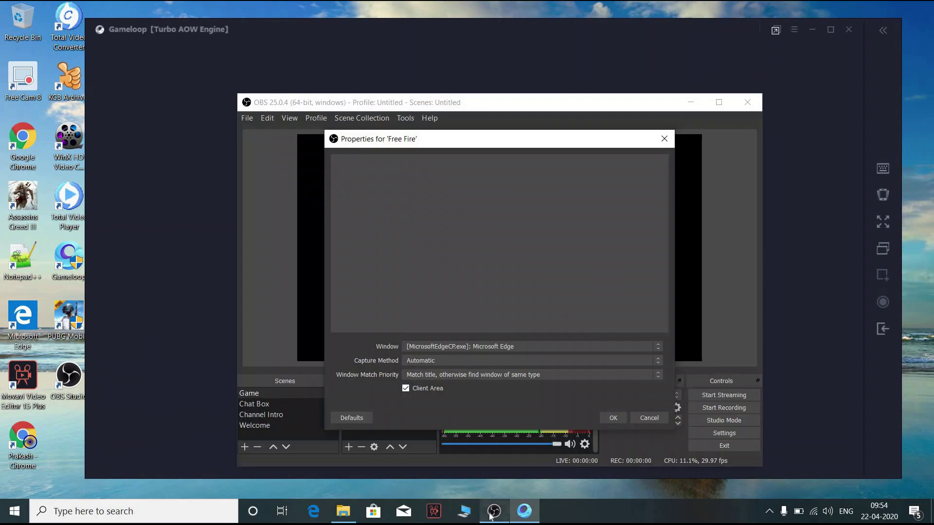
click(476, 346)
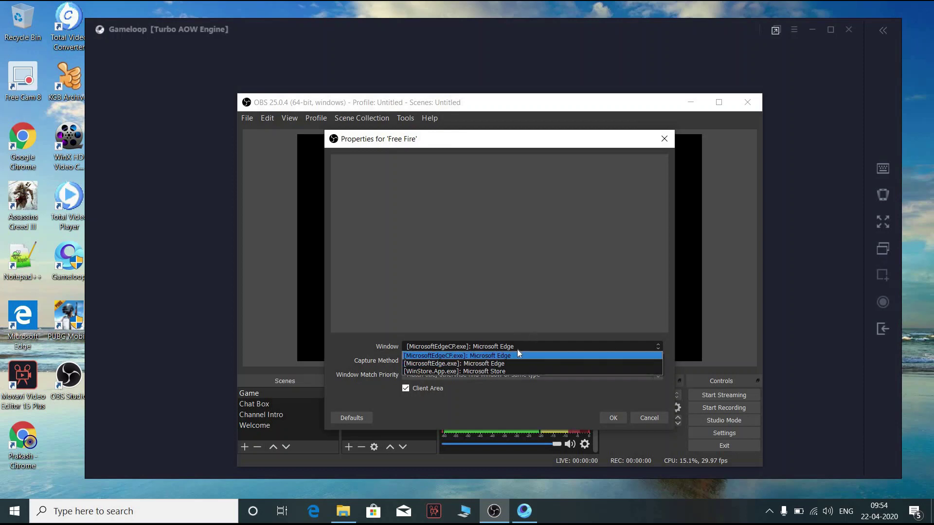
click(656, 416)
click(652, 418)
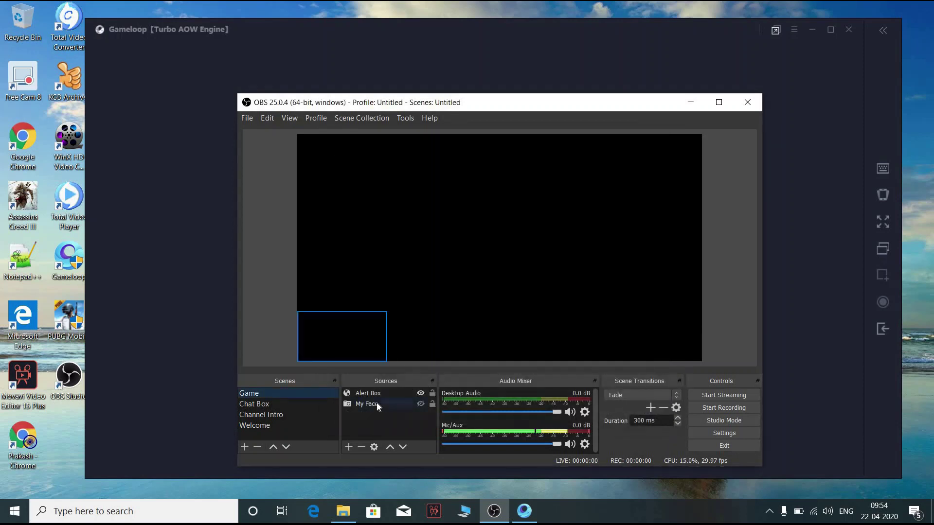
Step: Switch to the Chat Box scene
click(248, 404)
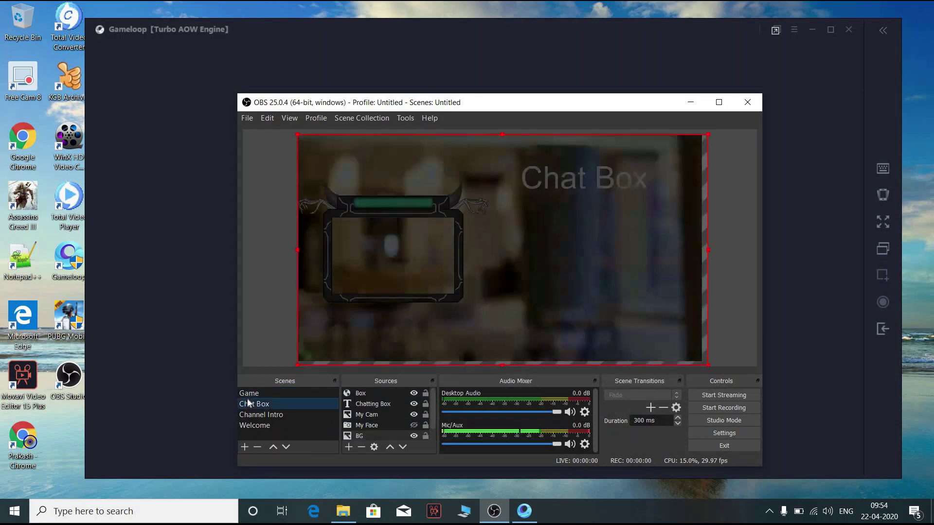